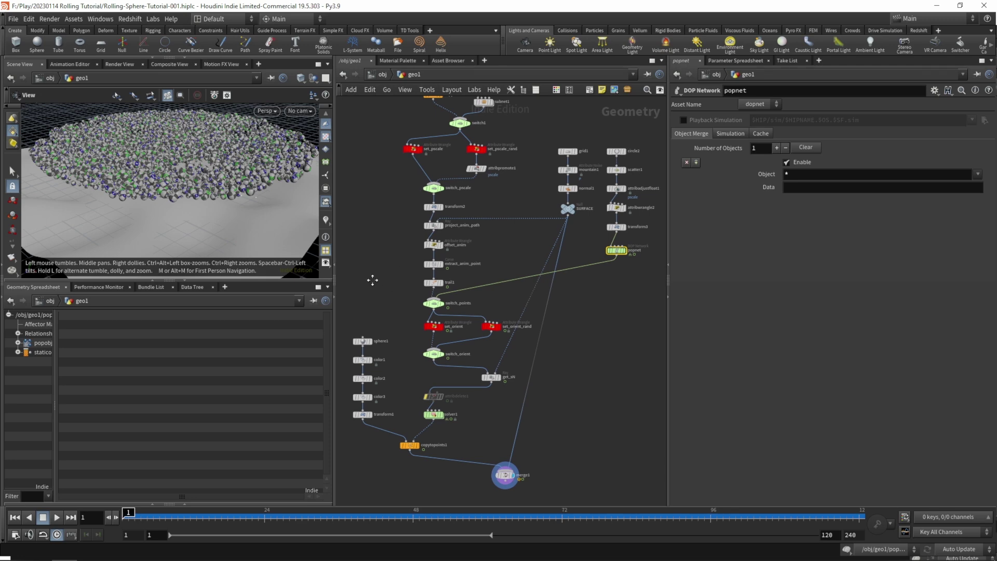
Add a Tube node in the empty network area above the sphere node chain
middle_drag(369, 279, 435, 267)
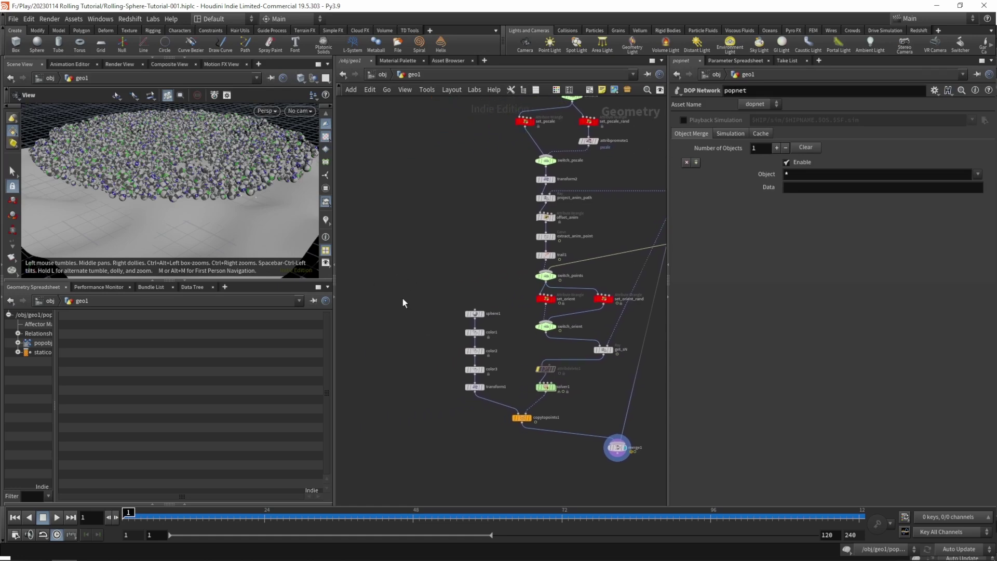
key(Tab)
text(tube)
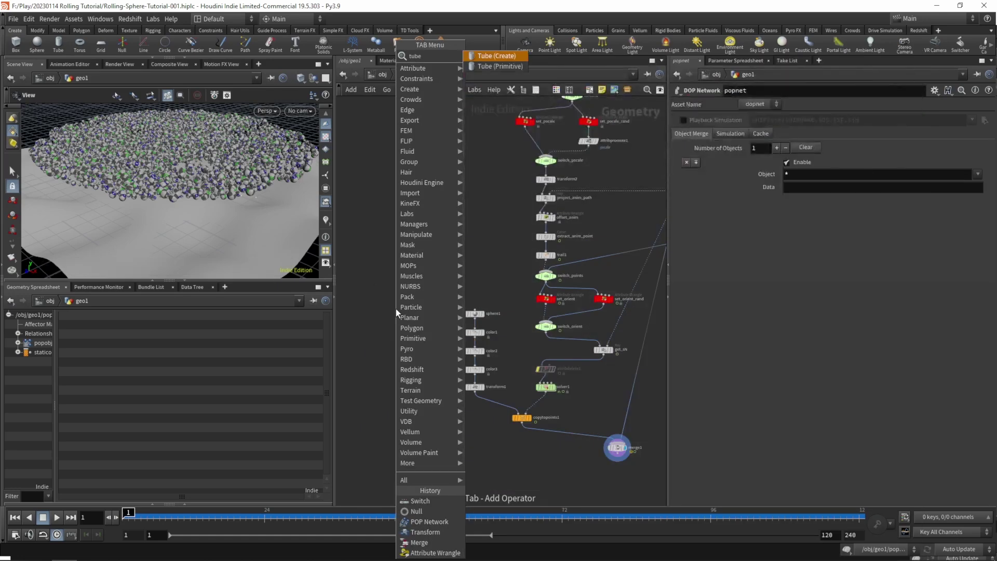
key(Return)
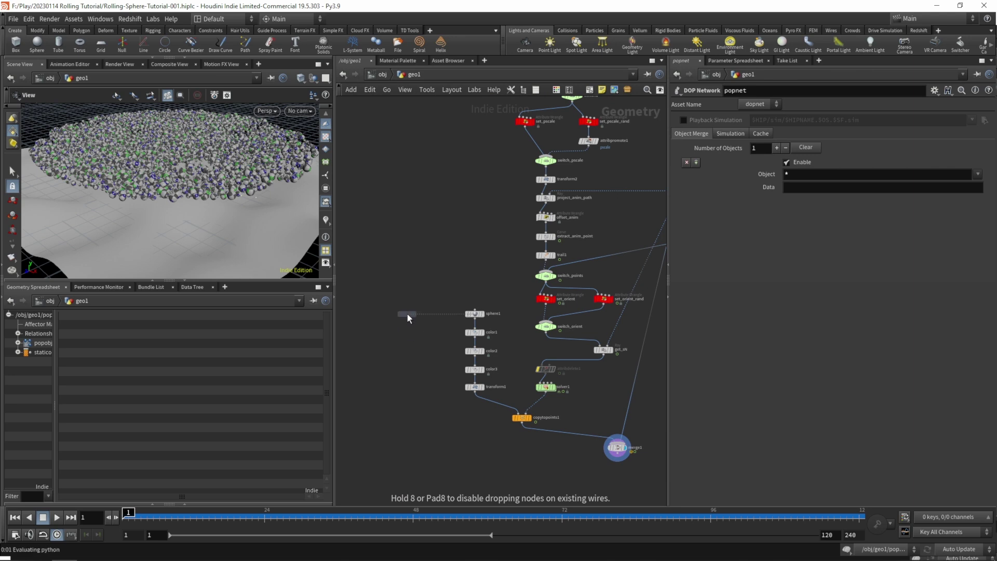
click(463, 265)
Move the five-node sphere-to-transform chain aside and reposition the tube node slightly higher
drag(443, 300, 489, 393)
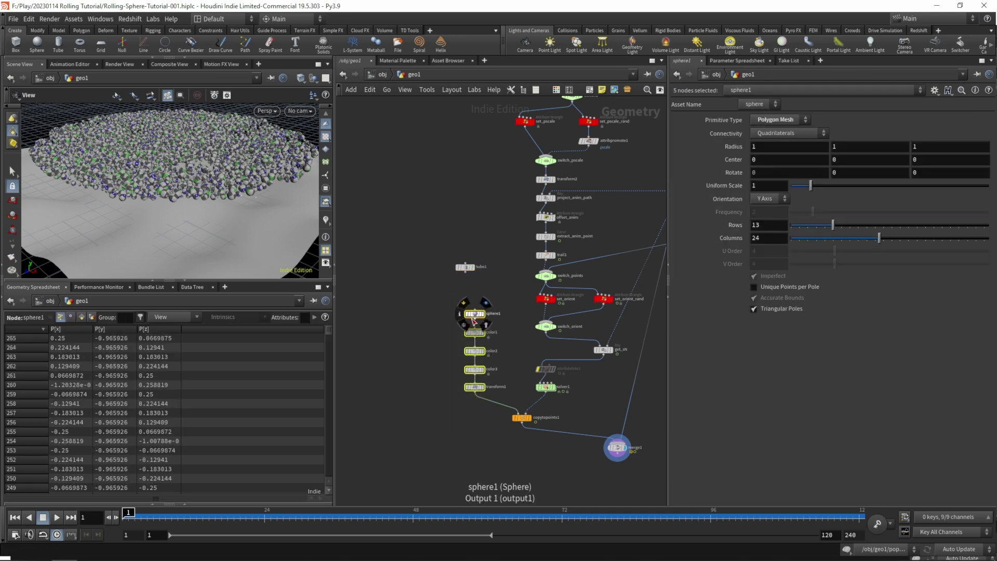
drag(477, 325, 384, 325)
drag(466, 268, 464, 253)
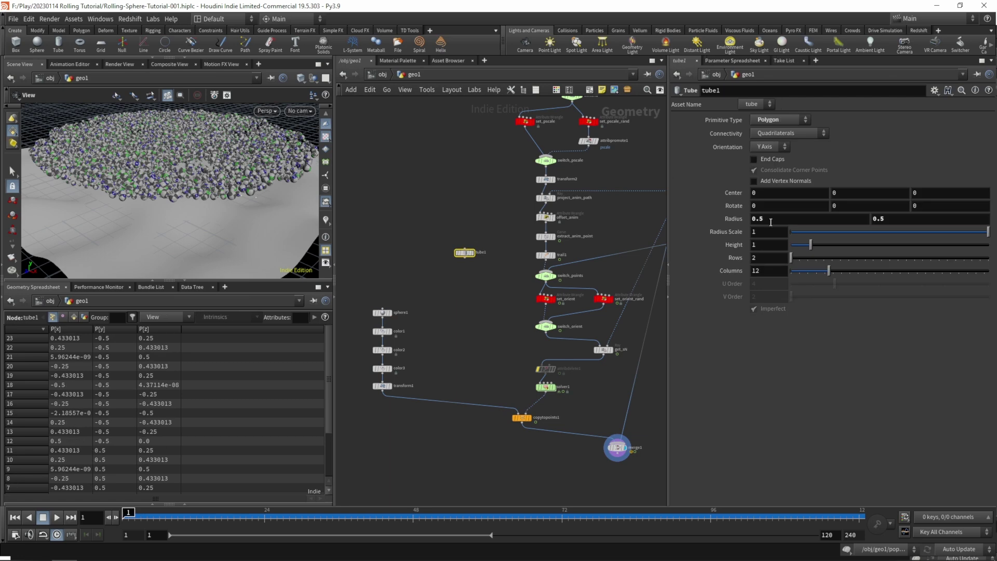
Set both radius values of the tube to 1
drag(770, 221, 669, 197)
text(1)
key(Tab)
text(1)
key(Return)
drag(494, 197, 435, 306)
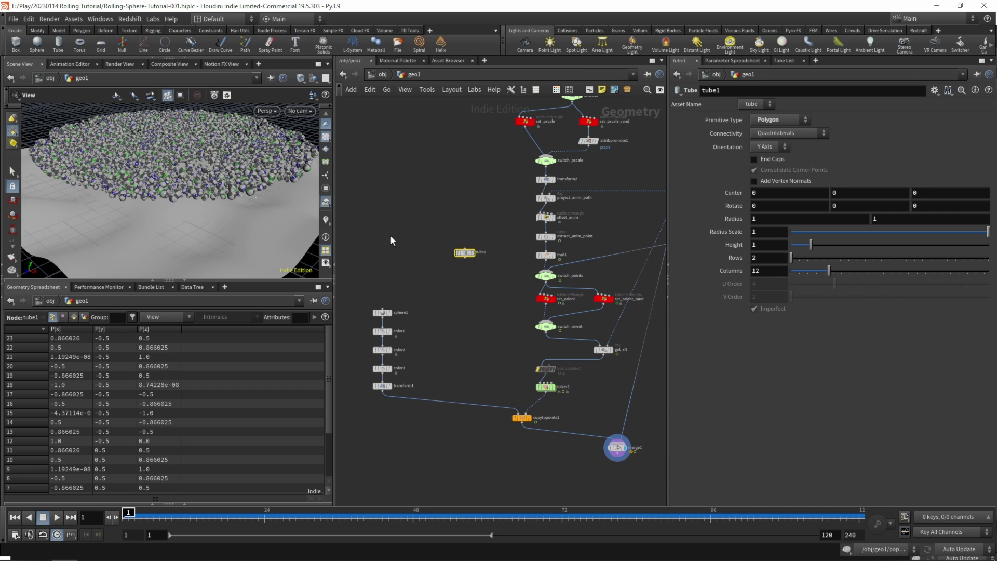
Display the tube, set its orientation to Z Axis, and toggle wire-over-shaded viewport display
click(472, 253)
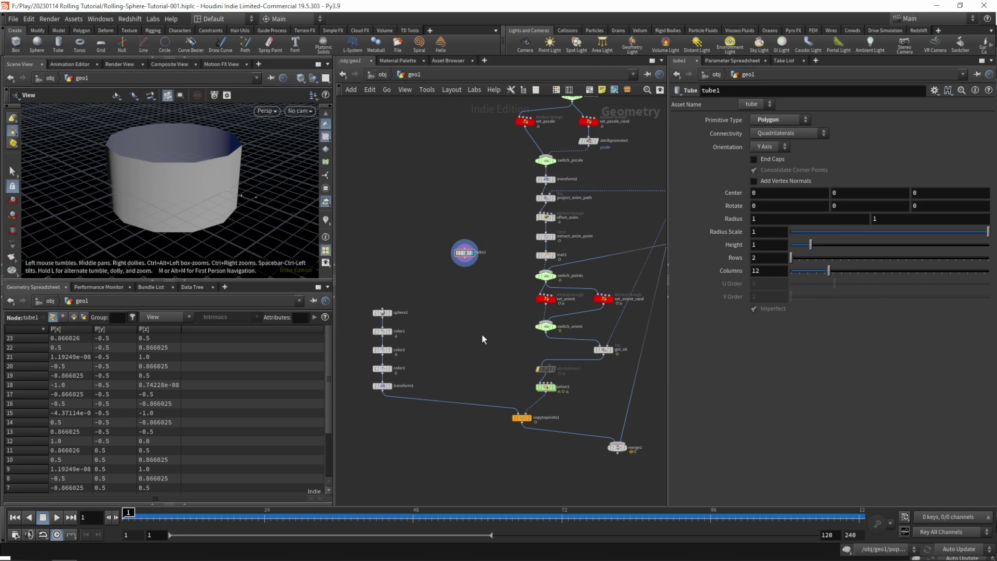
click(785, 147)
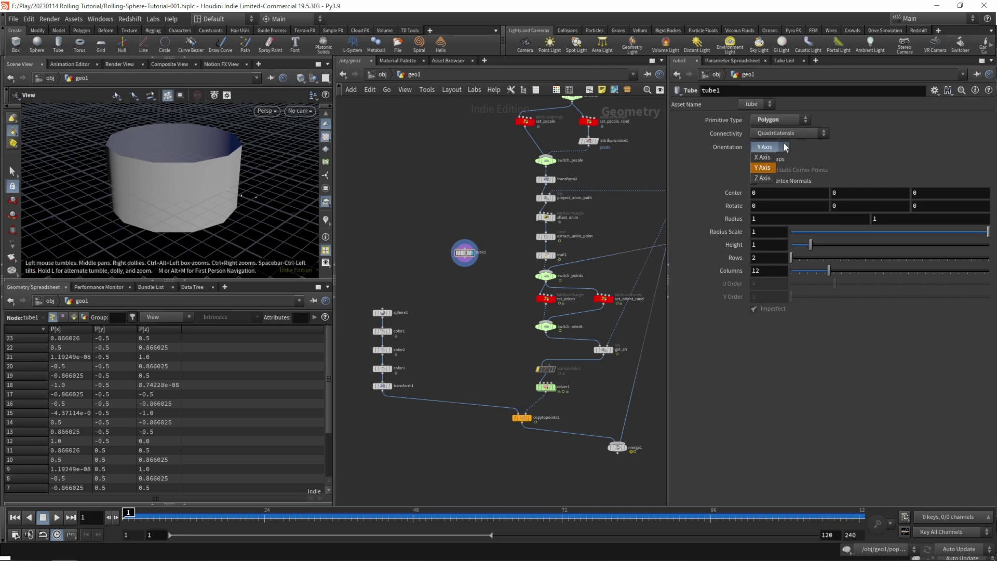
click(762, 178)
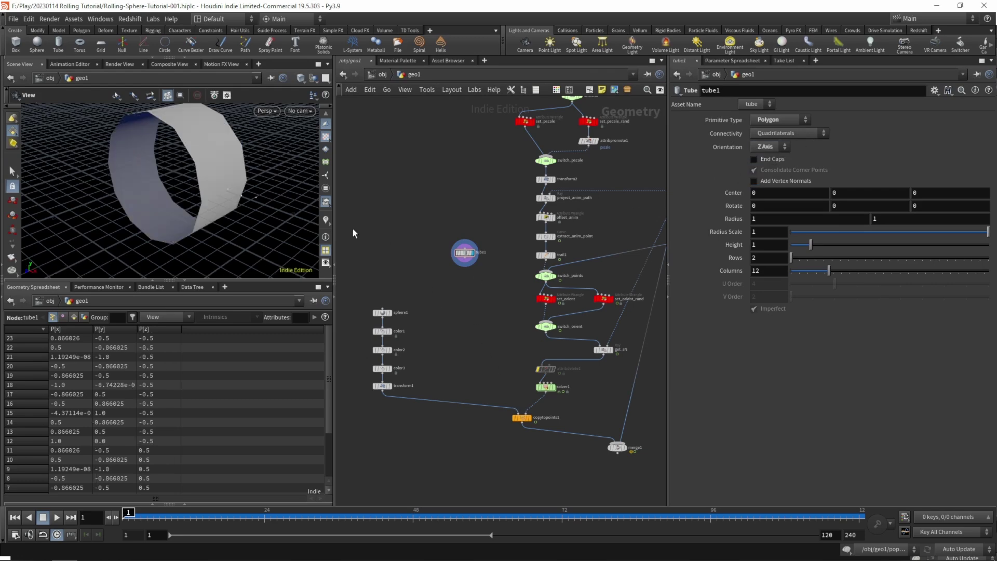
key(shift+w)
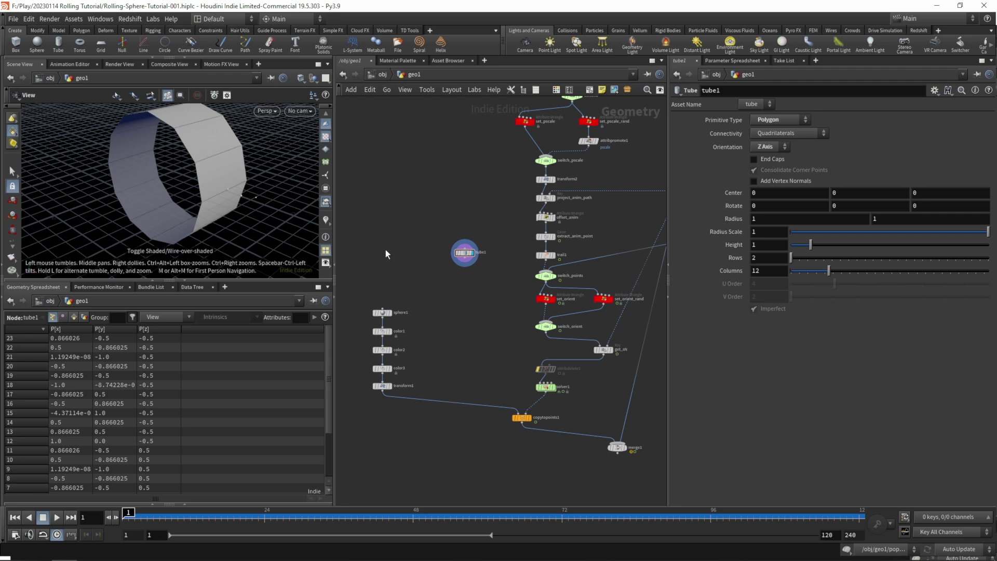
Add a PolyExtrude node after the tube and set its distance to about 0.148
key(Tab)
text(extrud)
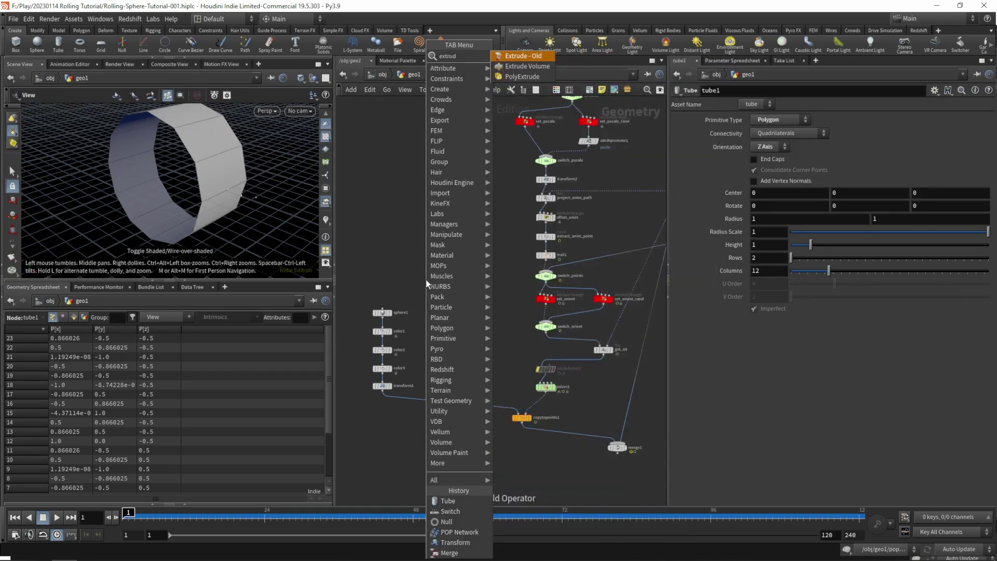
click(521, 76)
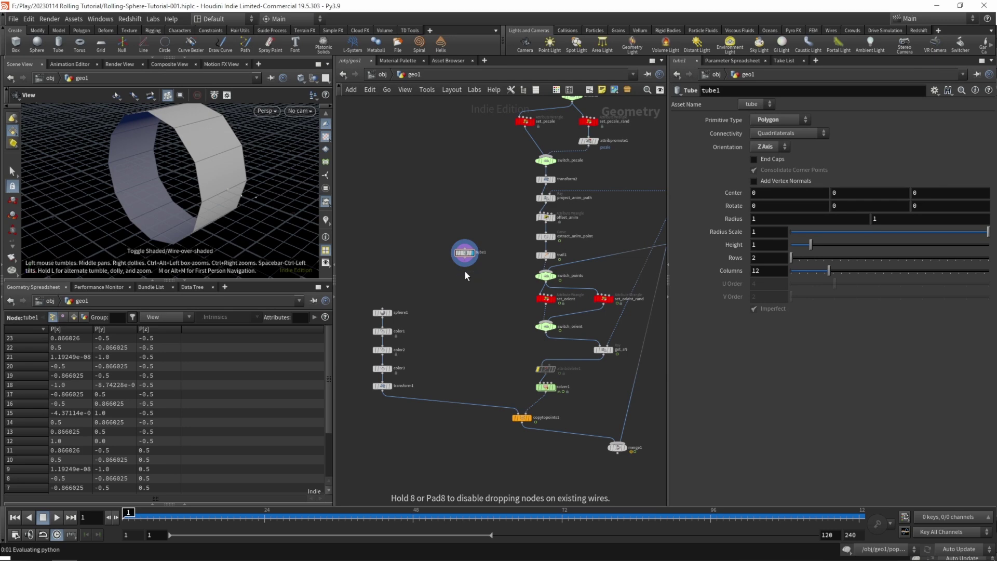
click(465, 271)
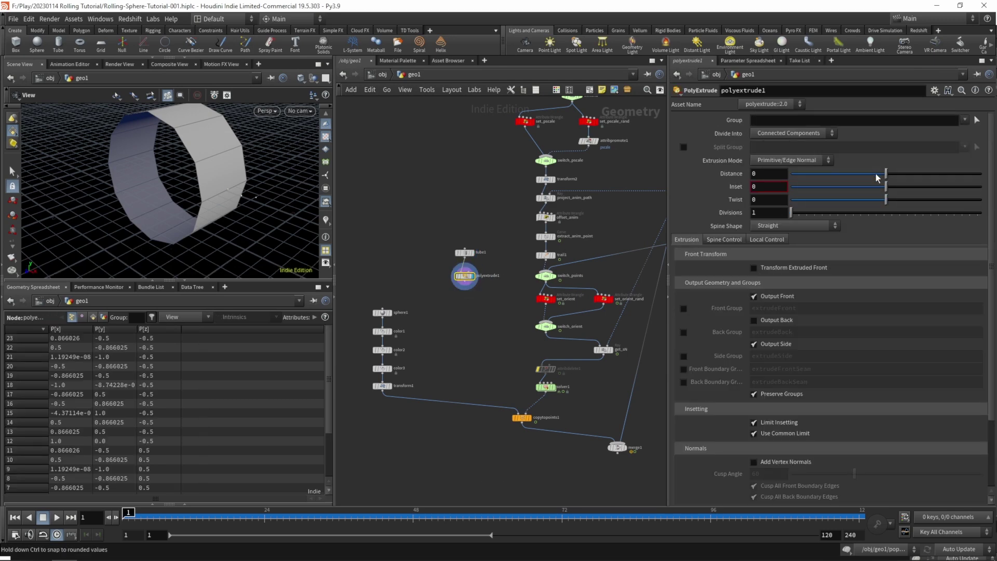
drag(886, 178, 900, 178)
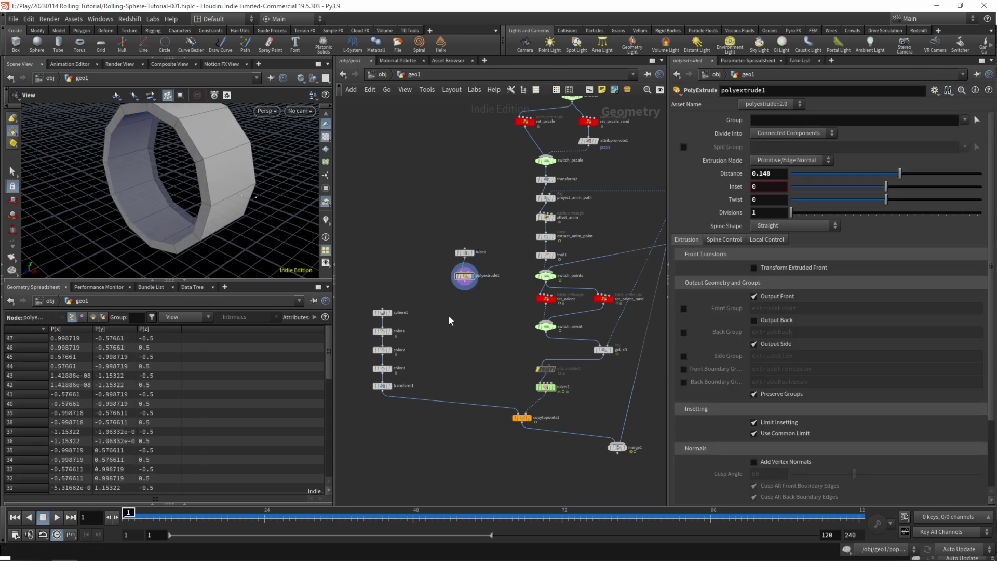
Insert a Reverse node between the tube and the PolyExtrude node
key(Tab)
text(reve)
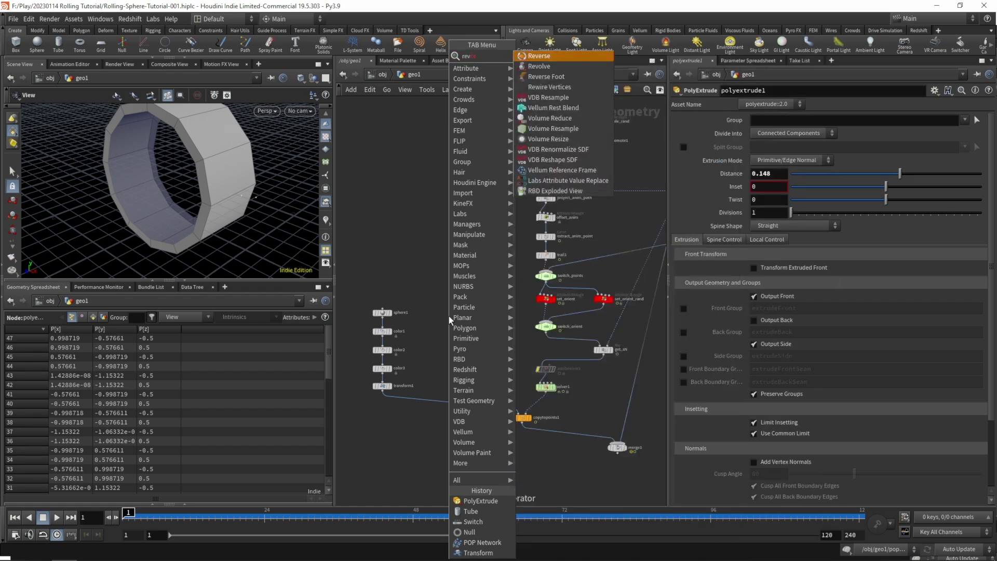
key(Return)
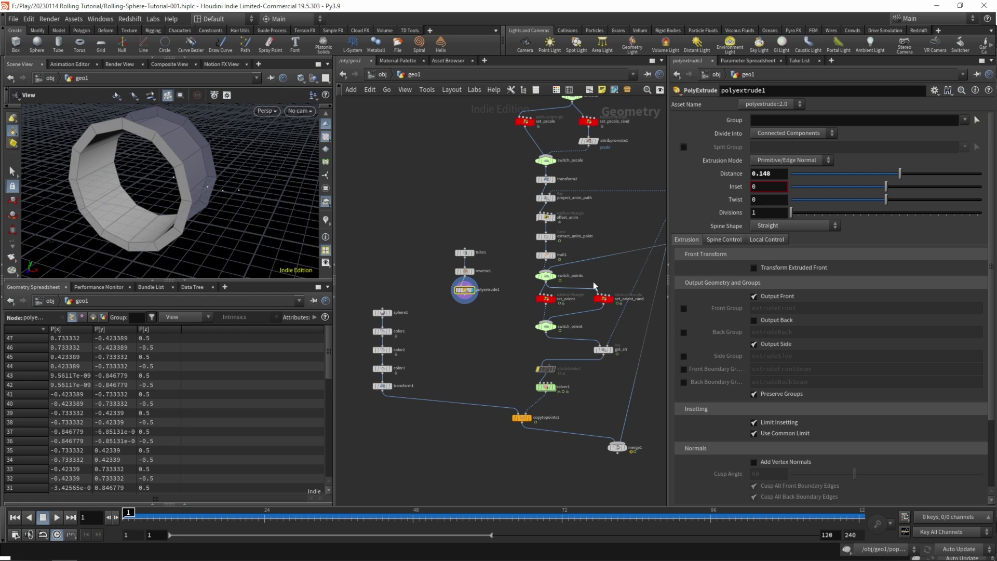
Disable Output Front and enable Output Back on the tube's PolyExtrude node
click(464, 289)
click(755, 297)
click(754, 321)
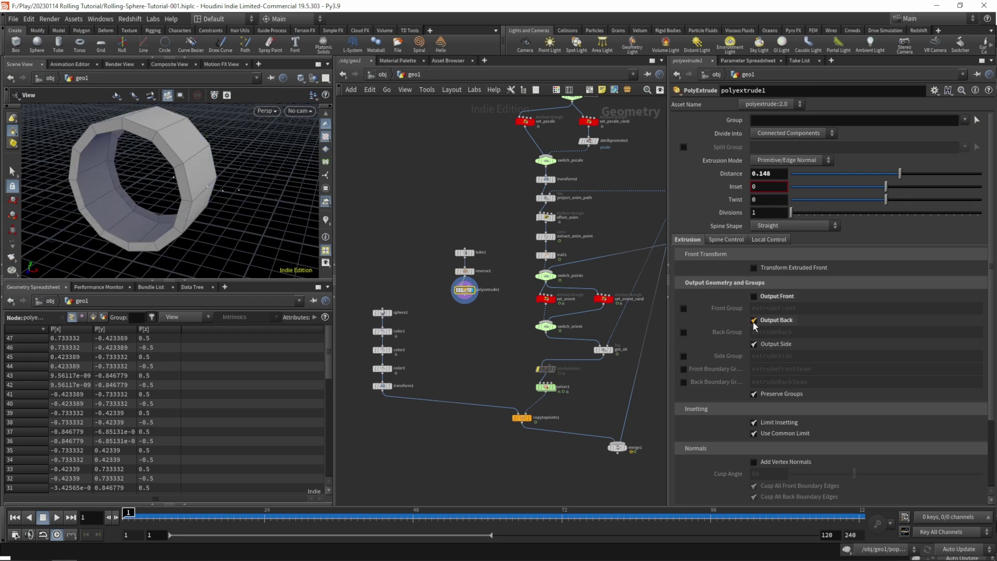
Add a PolyCap node after the PolyExtrude to fill the ring's openings, and display it
key(Tab)
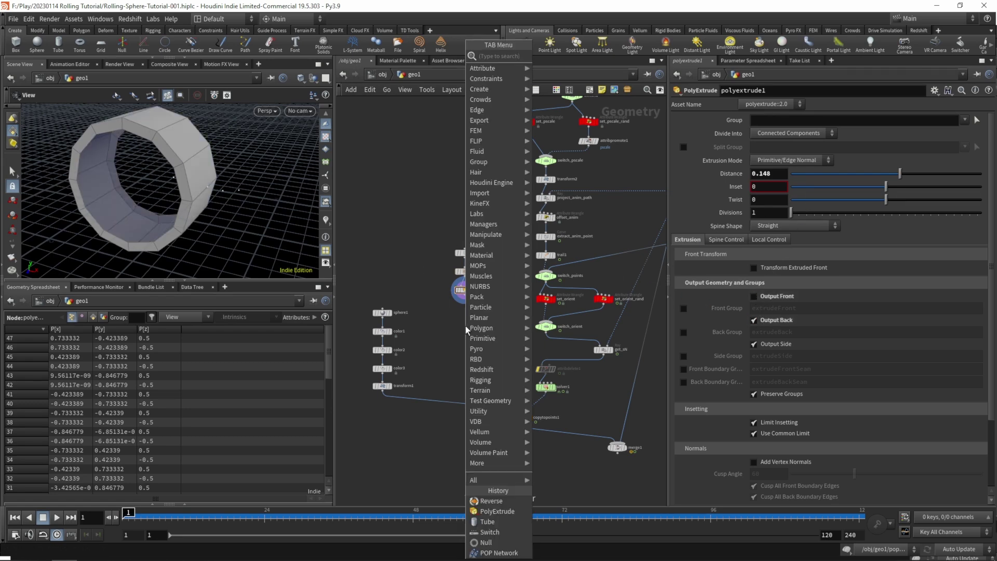
text(cap)
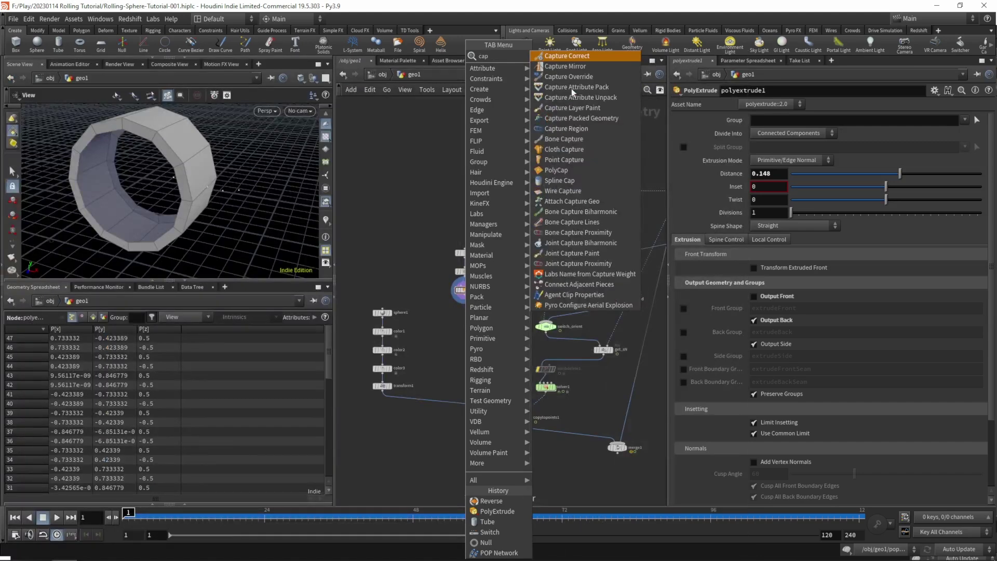
click(558, 170)
click(465, 309)
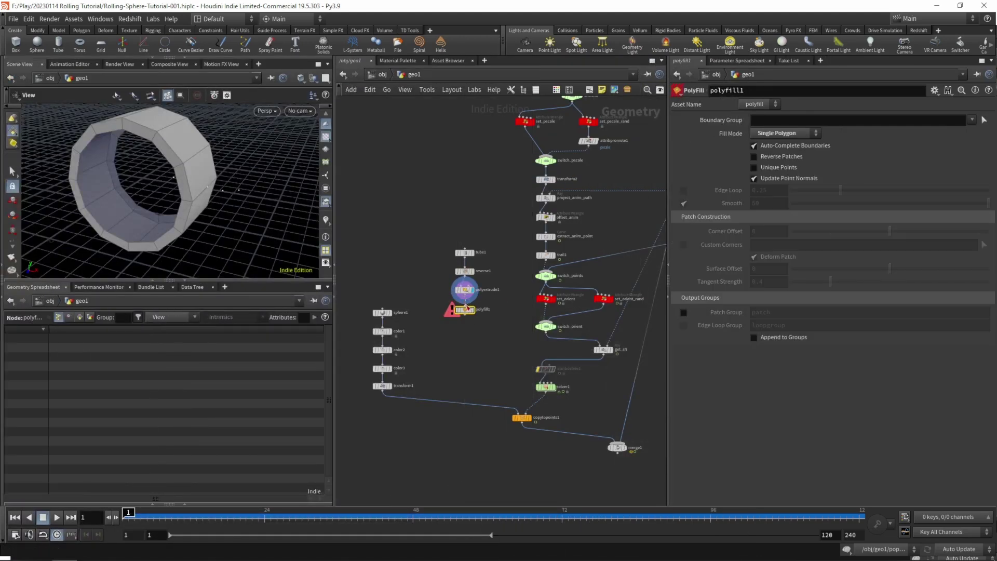
click(472, 309)
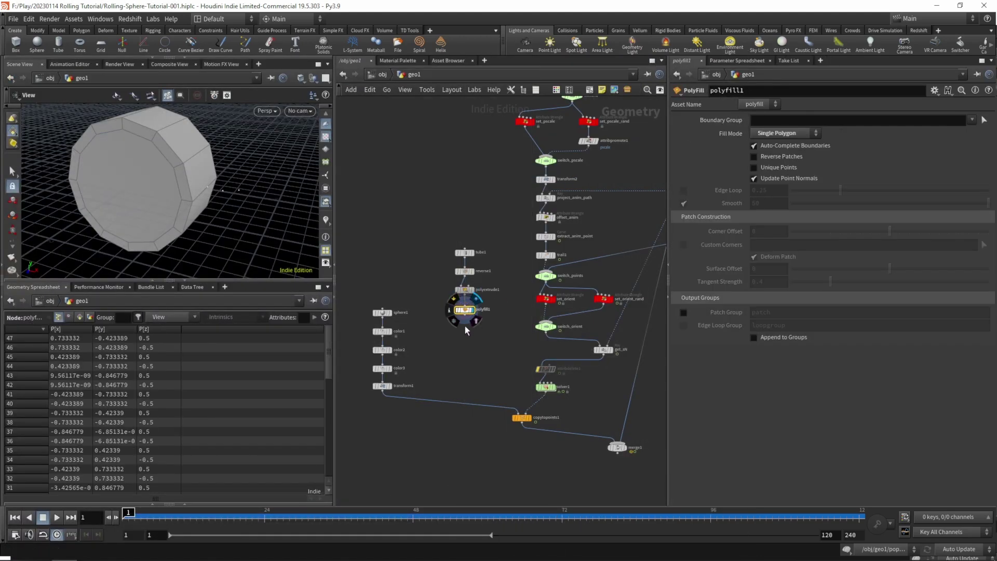
Set the PolyFill node's fill mode to Triangle Fan and enable its patch group output
click(783, 134)
click(781, 167)
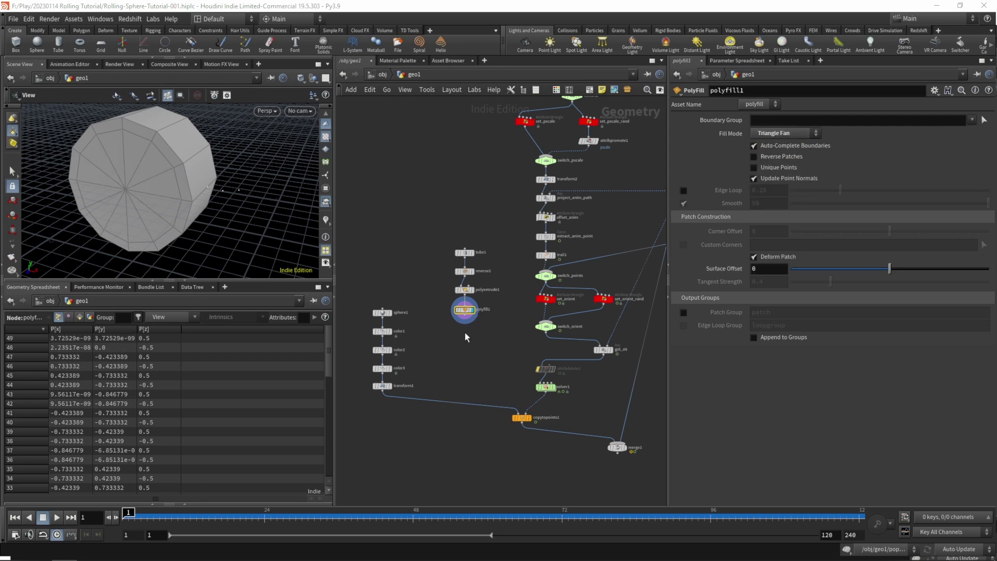
click(684, 312)
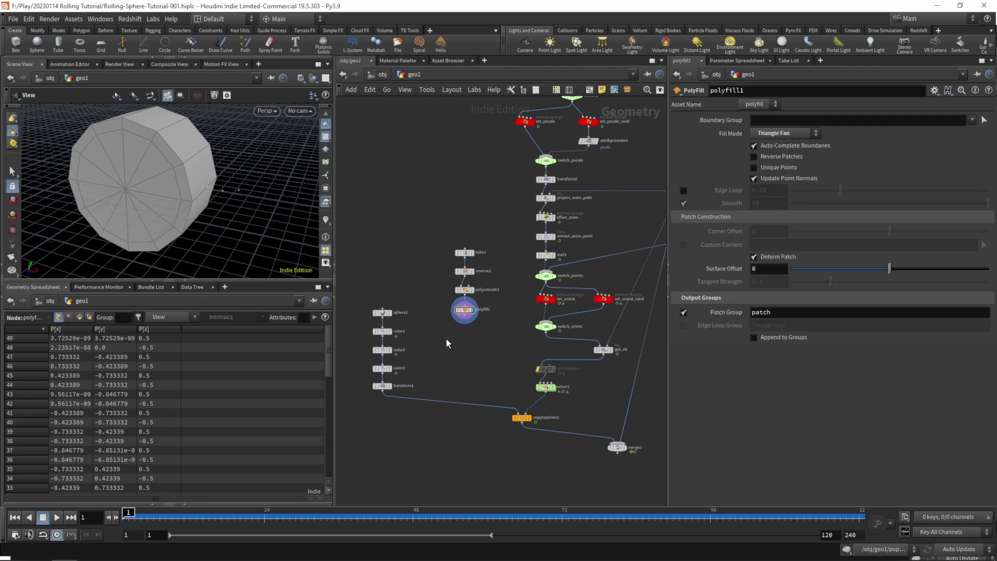
Add a second PolyExtrude node after the PolyFill node
key(Tab)
text(extrud)
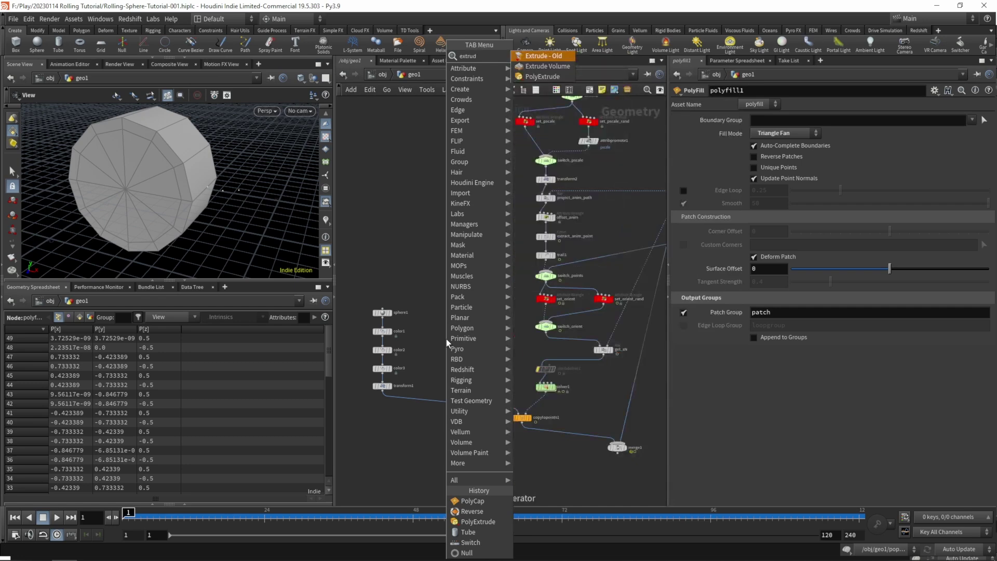
key(Down)
key(Down)
key(Return)
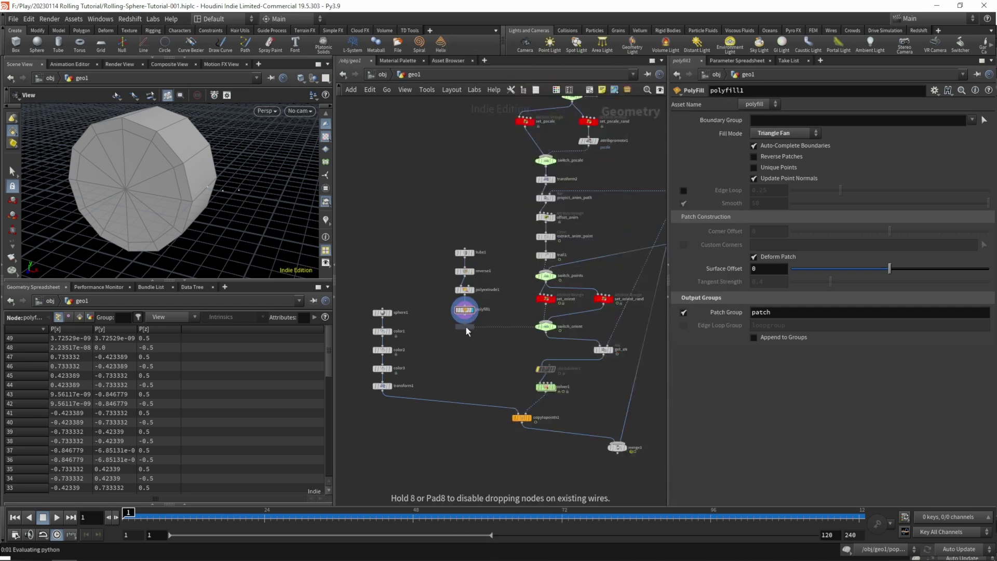
click(466, 326)
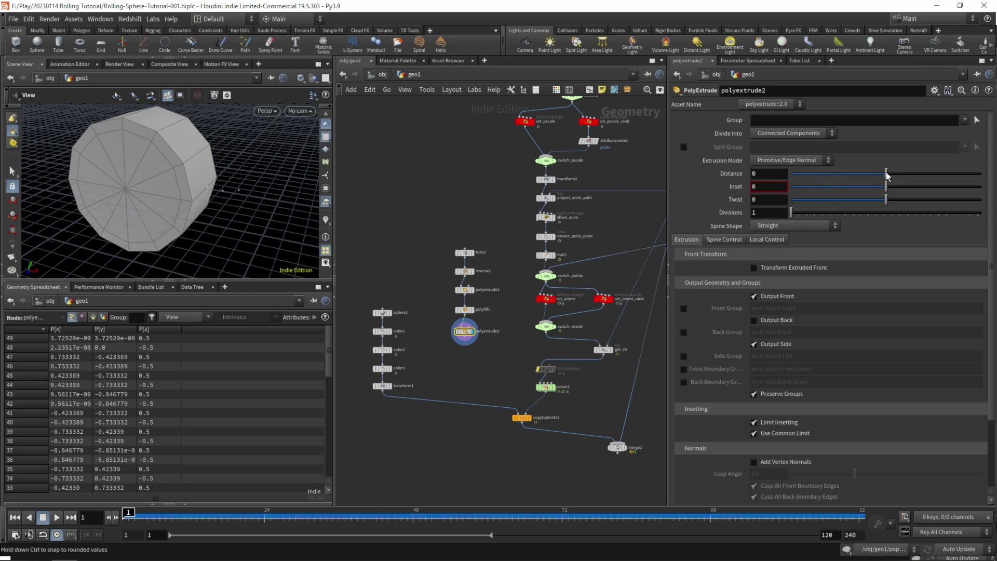
Restrict the second PolyExtrude to the patch group and push the caps inward with a distance of about -0.186
drag(886, 173, 900, 174)
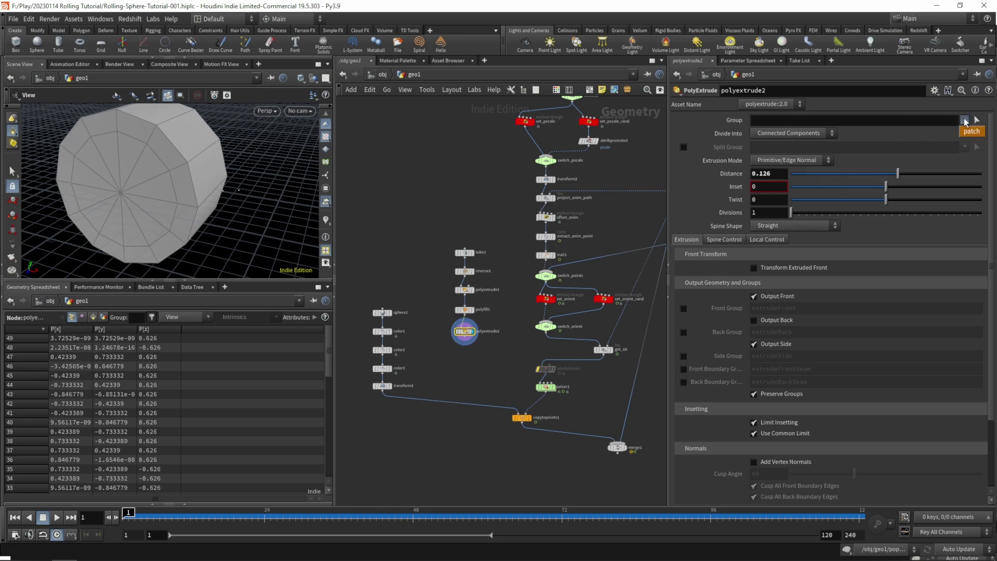
click(970, 132)
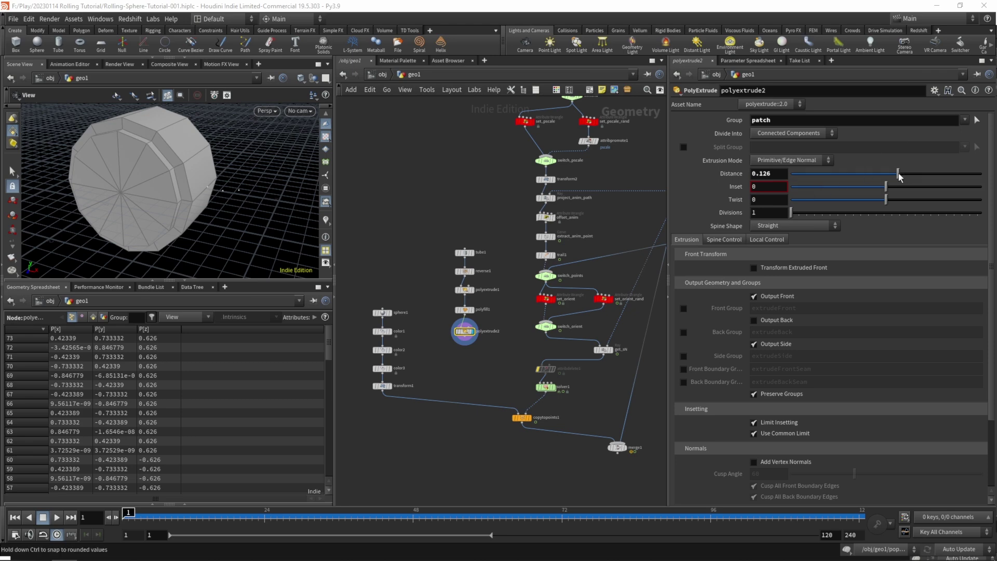
drag(898, 173, 869, 179)
Set the first PolyExtrude's distance to 0.4 to thicken the ring
click(464, 289)
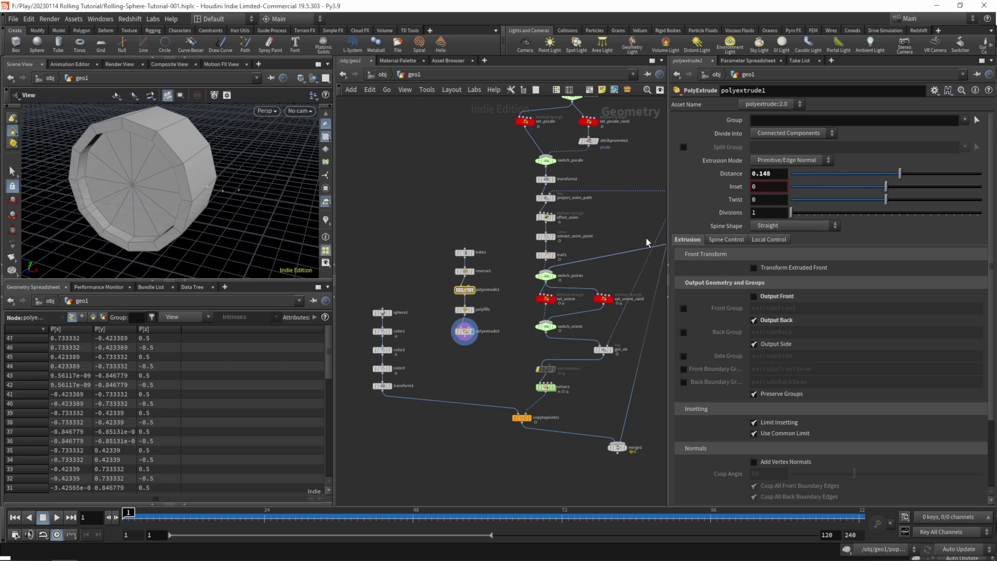
click(768, 173)
text(0.4)
key(Return)
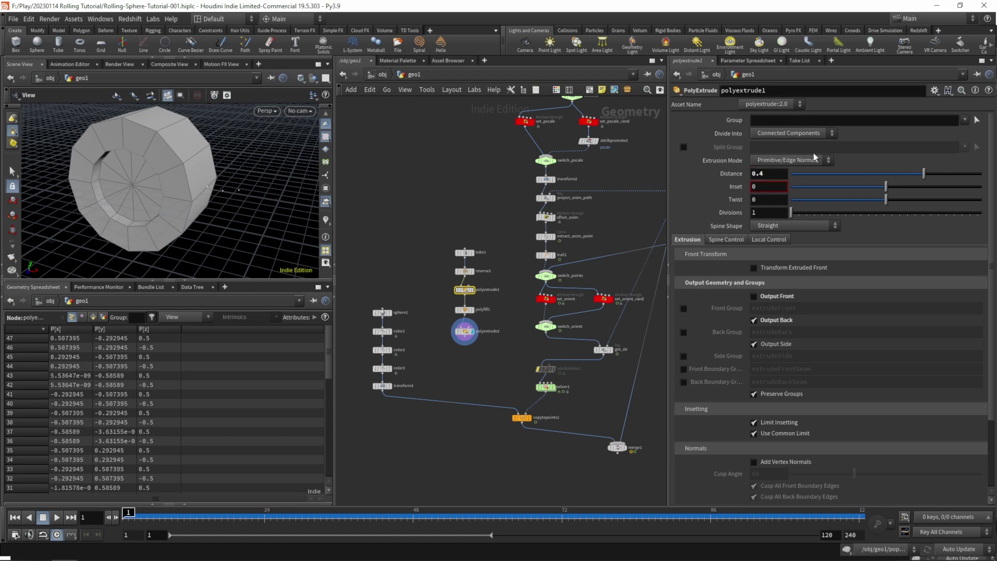
Set the second PolyExtrude's distance to -0.3 to recess the caps further
click(465, 332)
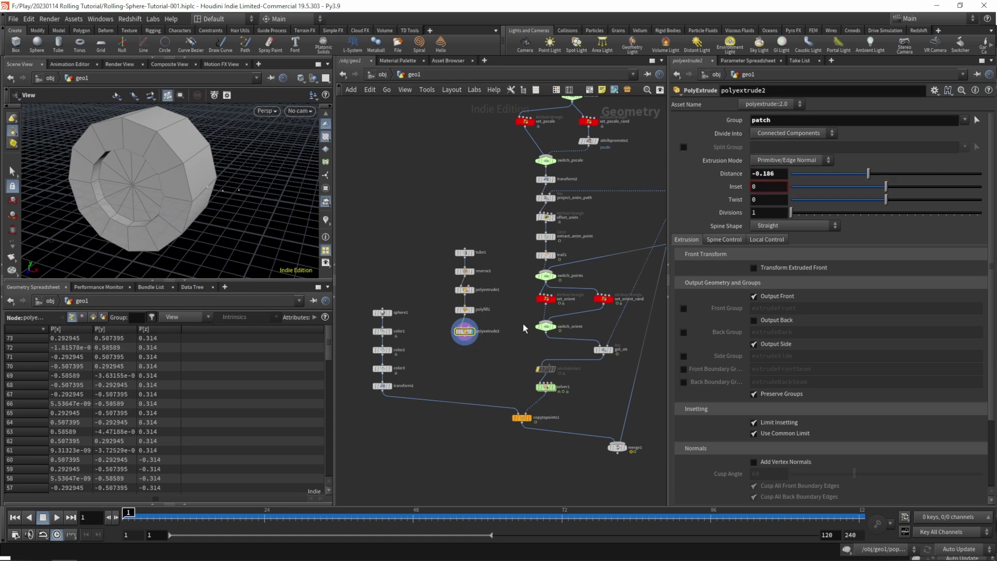
drag(868, 178, 860, 178)
drag(767, 174, 789, 171)
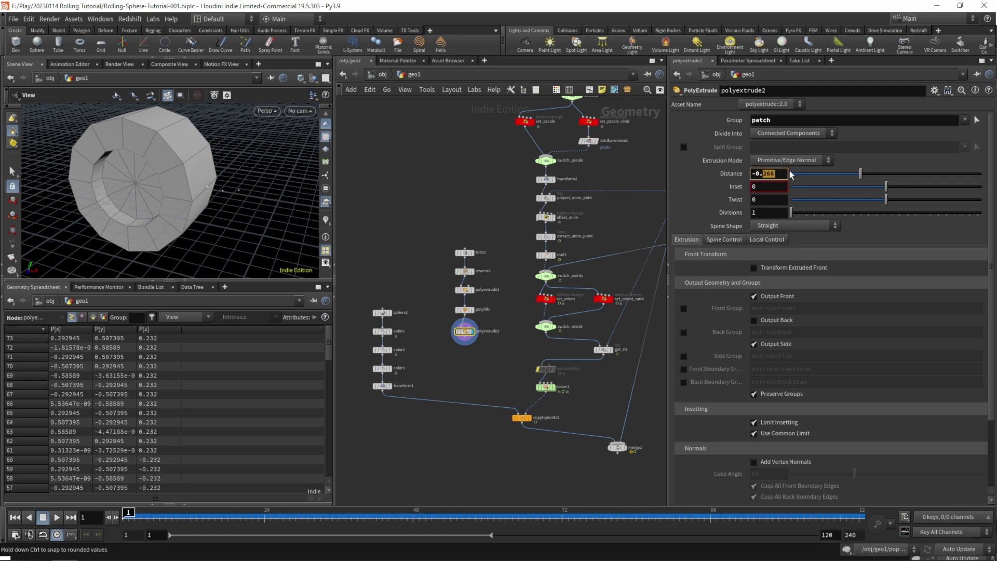
text(3)
key(Return)
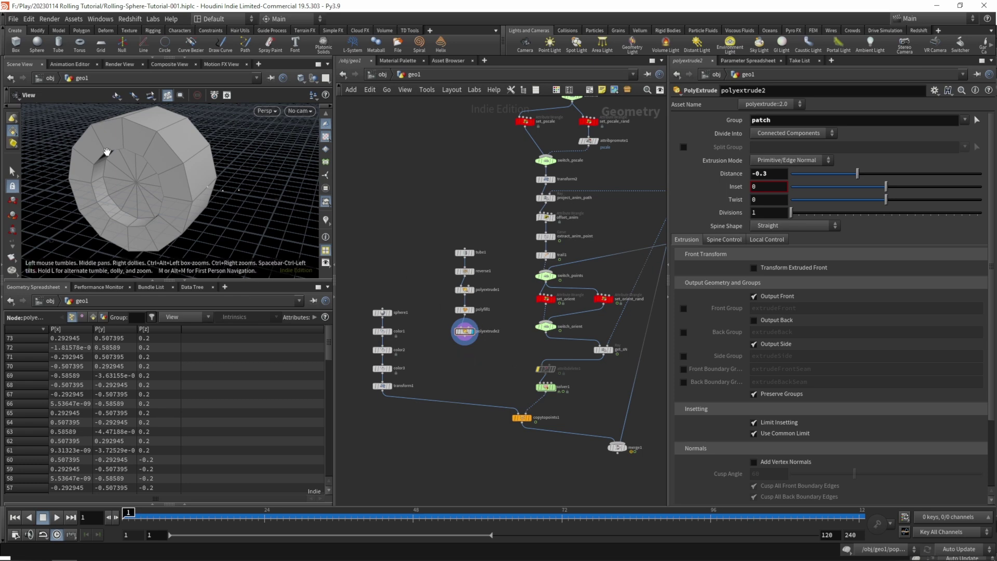
Set the tube's columns to 16 for a rounder wheel
drag(189, 160, 190, 194)
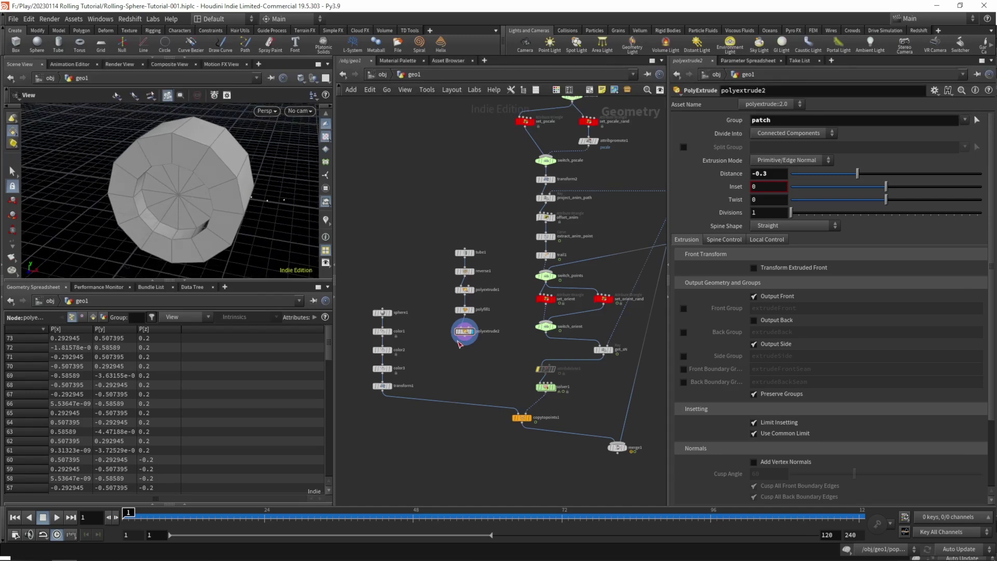
click(464, 252)
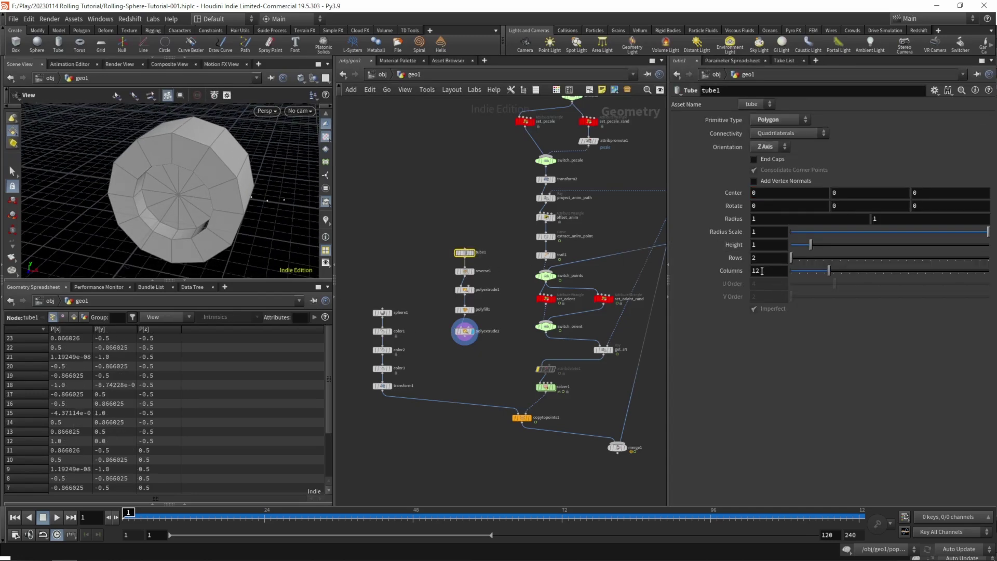
drag(762, 271, 679, 285)
text(16)
key(Return)
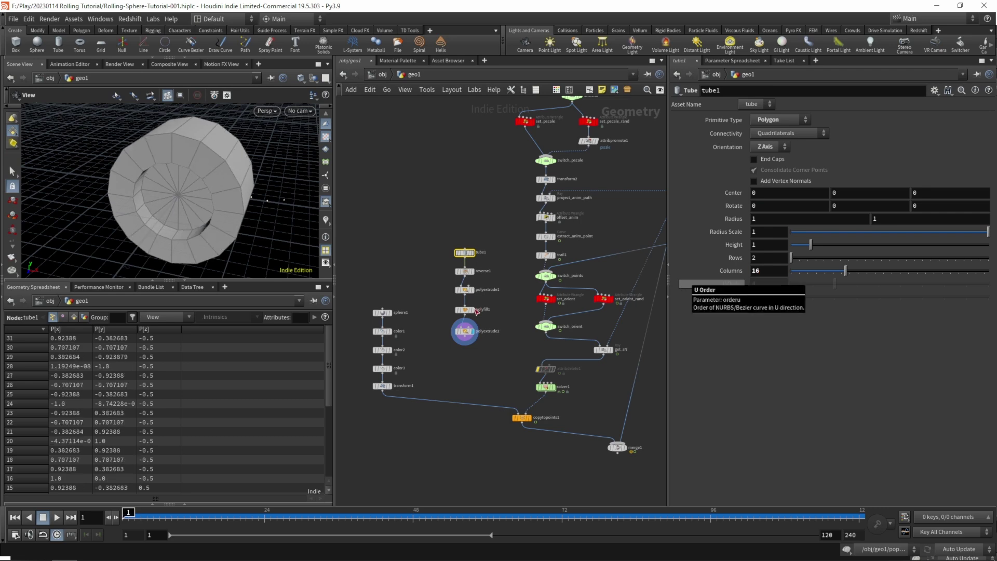
Set the first PolyExtrude's divisions to 3 to subdivide the ring's side faces
click(390, 300)
middle_drag(458, 374, 434, 353)
right_drag(434, 353, 436, 337)
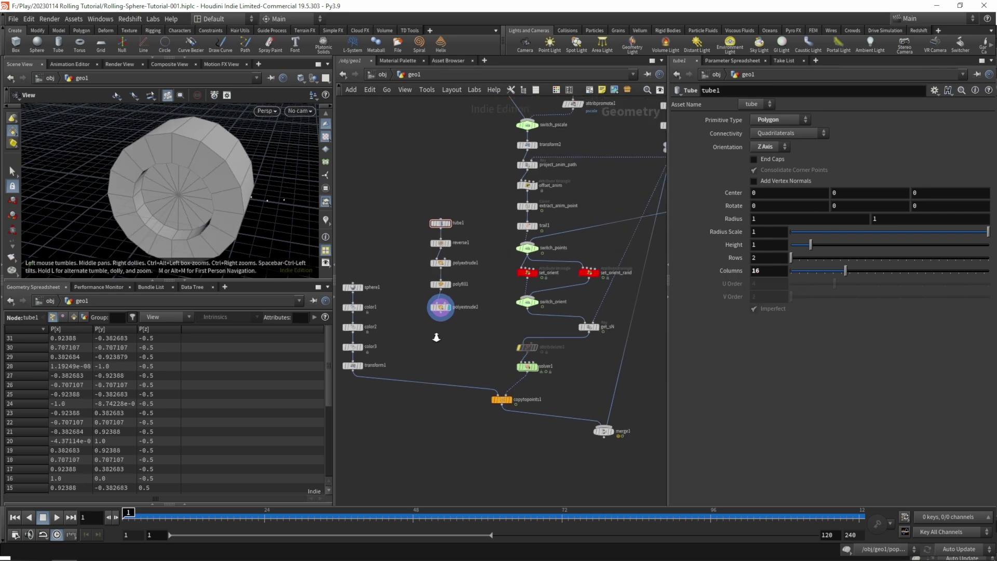
click(434, 255)
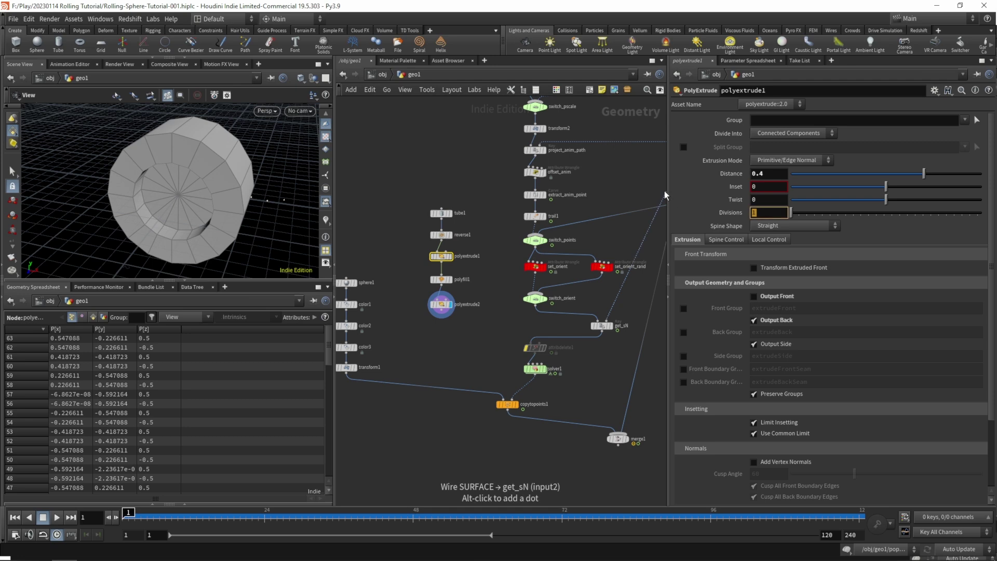
text(3)
key(Return)
key(Tab)
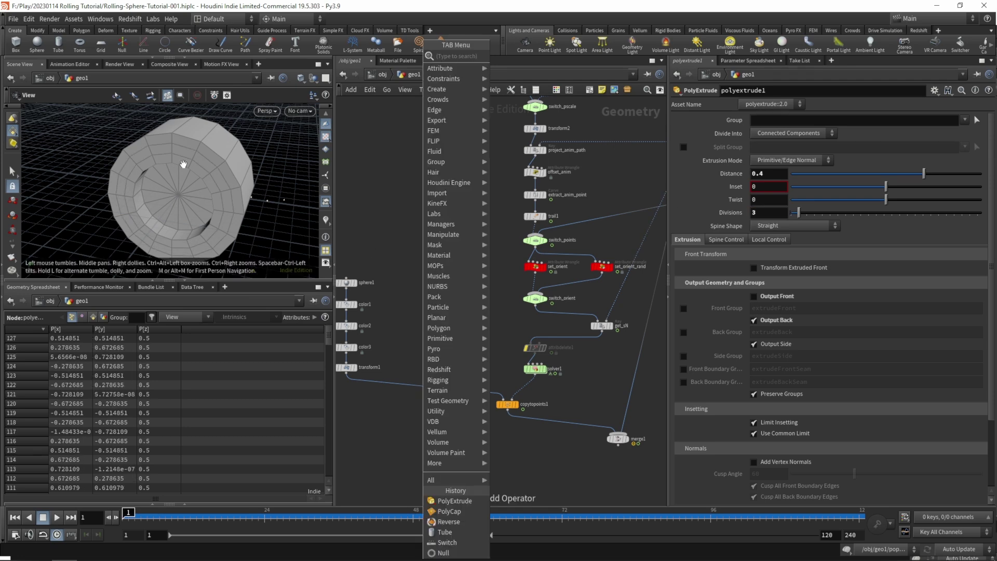
click(397, 324)
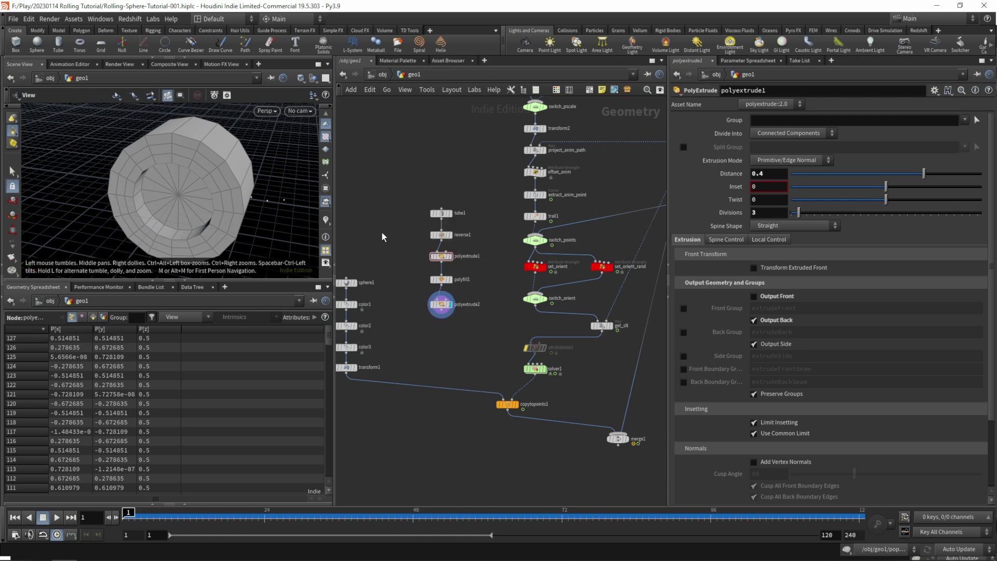
Select the arc of primitives 90-95 in the middle ring of the wheel's front face and add a Color node to them
click(11, 172)
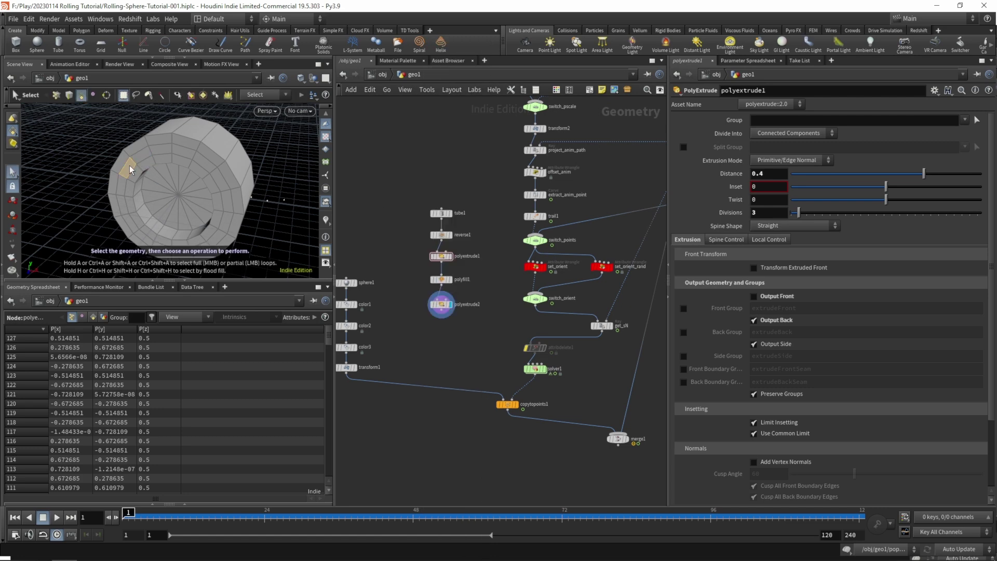
click(219, 184)
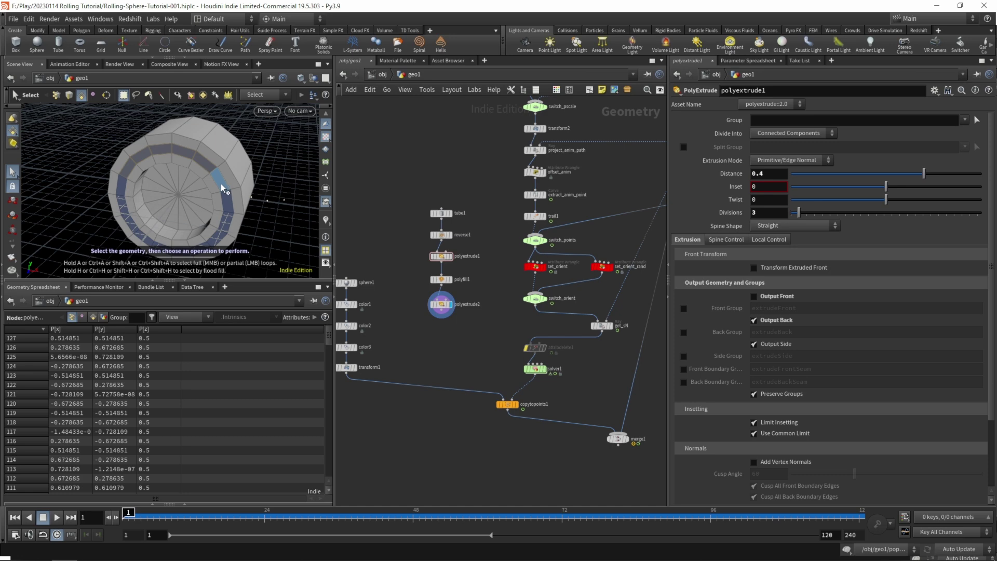
key(Tab)
text(color)
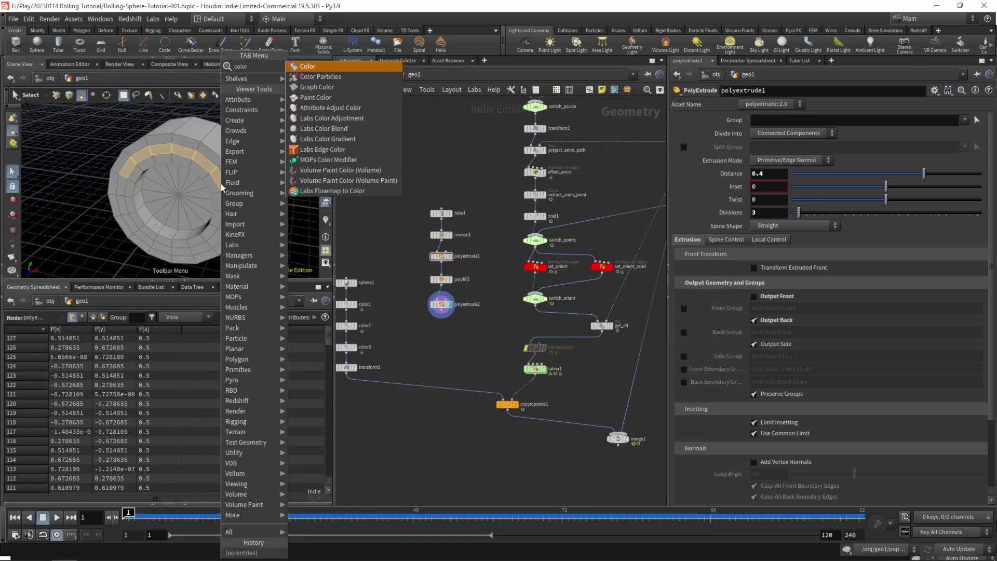
key(Return)
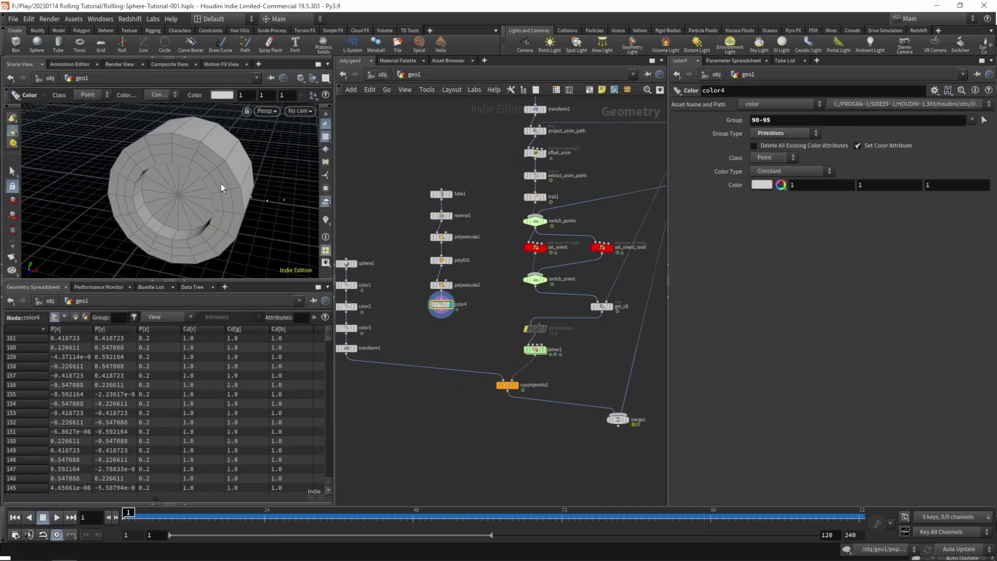
Color the selected arc pure green and set the Color node's class to Primitive
click(762, 185)
click(556, 283)
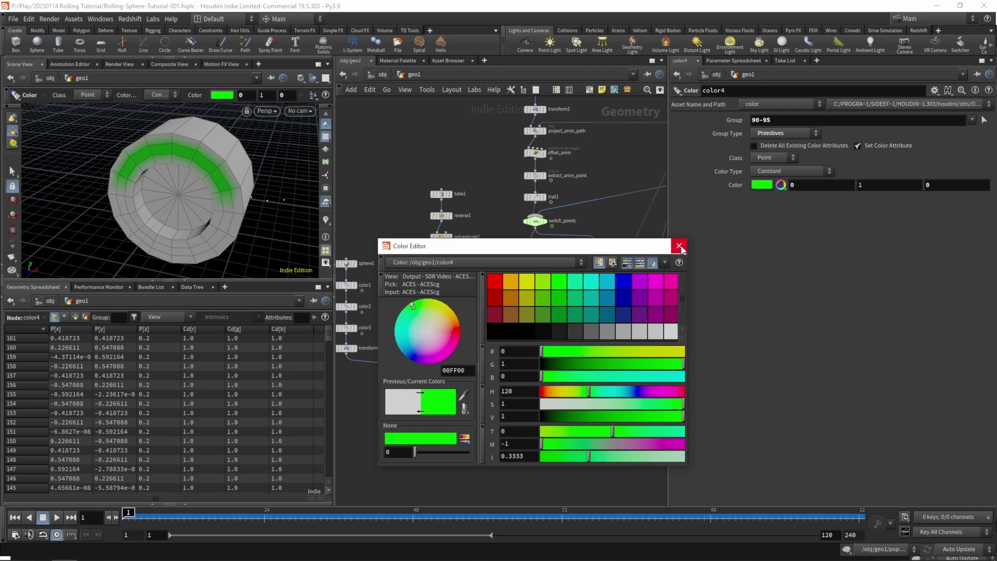
click(680, 247)
click(768, 158)
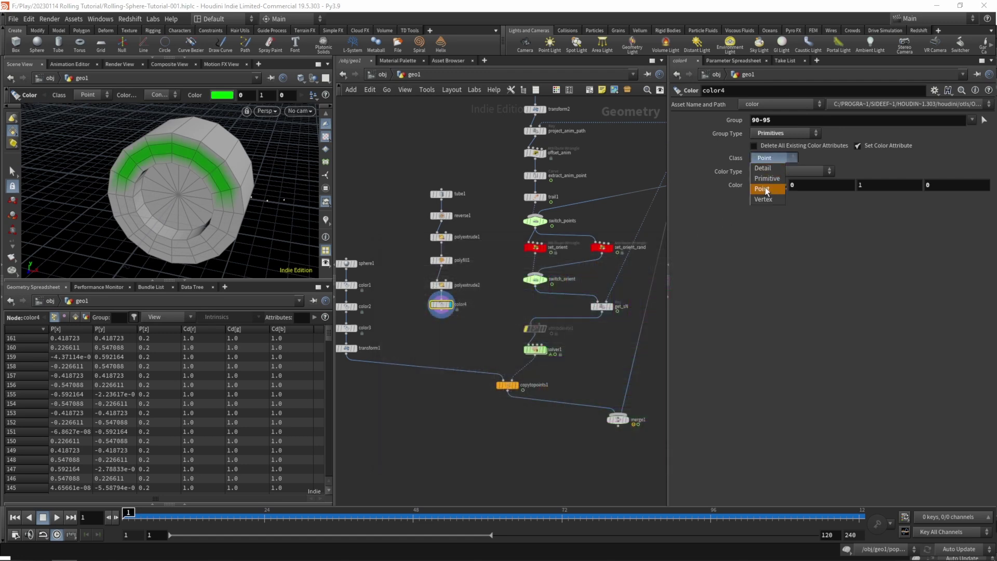
click(767, 190)
click(768, 158)
click(768, 178)
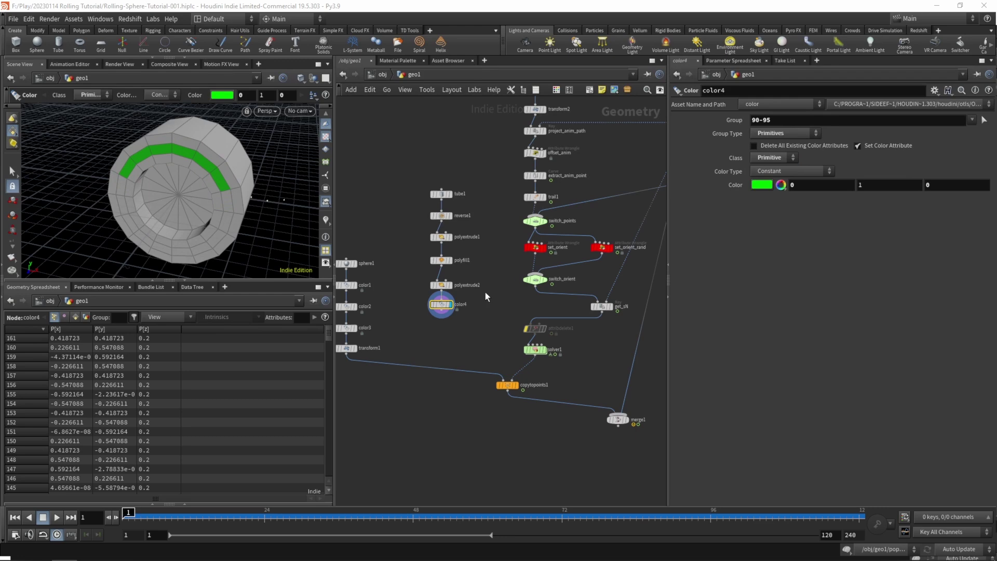
Select the matching arc of primitives 33-38 on the wheel's opposite face and add a second Color node to them
key(Escape)
drag(198, 171, 152, 199)
key(s)
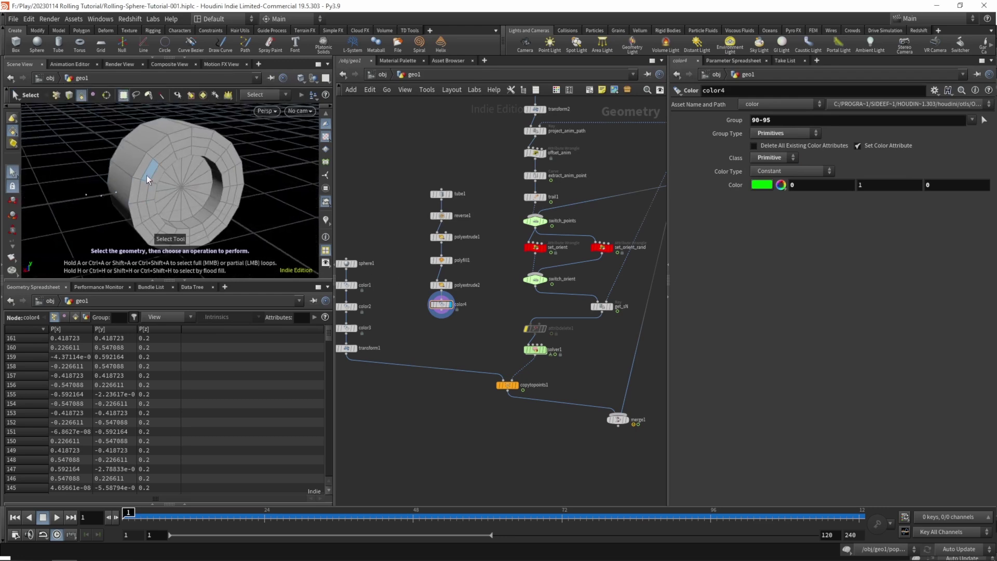
click(150, 176)
click(229, 163)
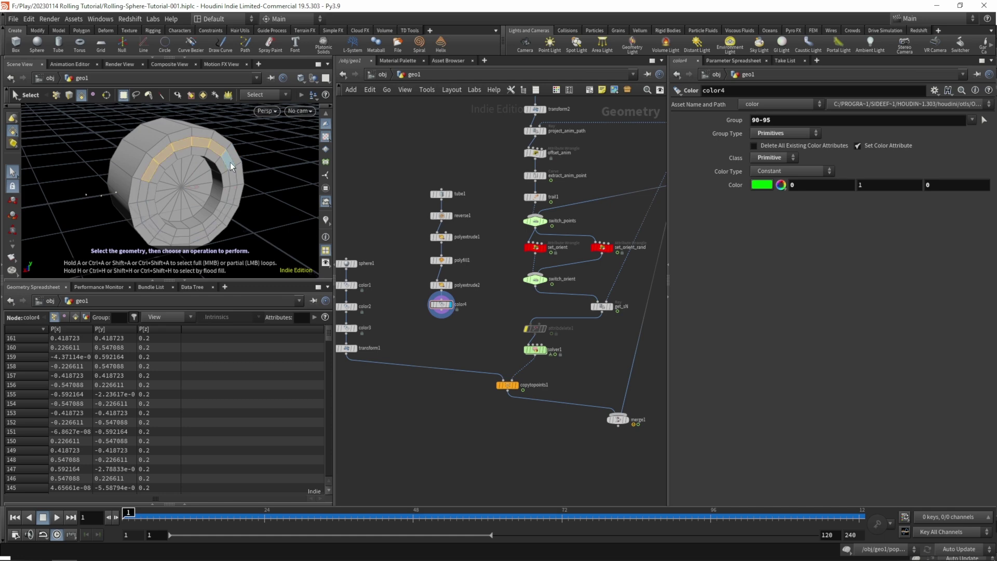
key(Tab)
text(color)
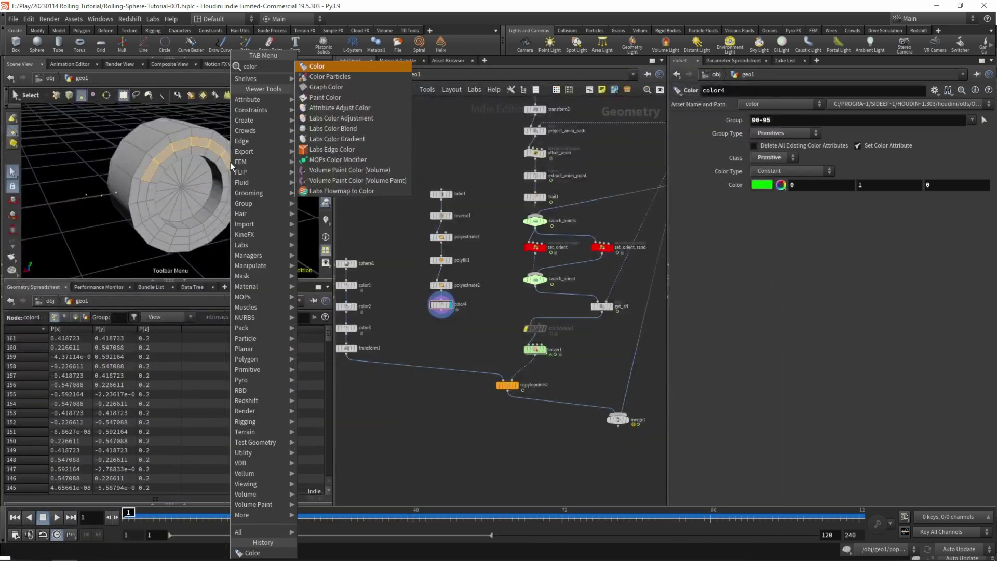
key(Return)
Color the opposite arc pure red and set the second Color node's class to Primitive
click(762, 185)
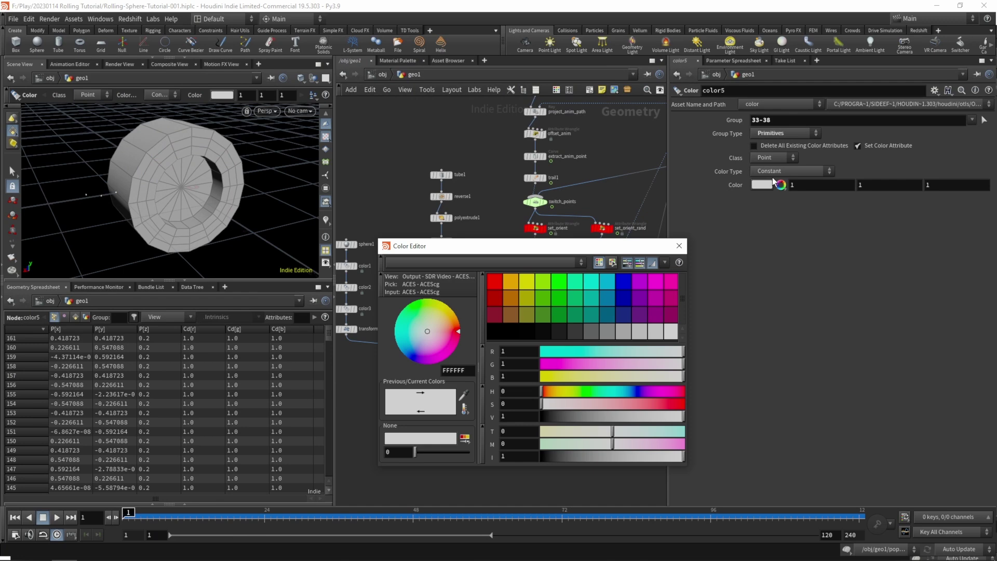
click(501, 287)
click(673, 250)
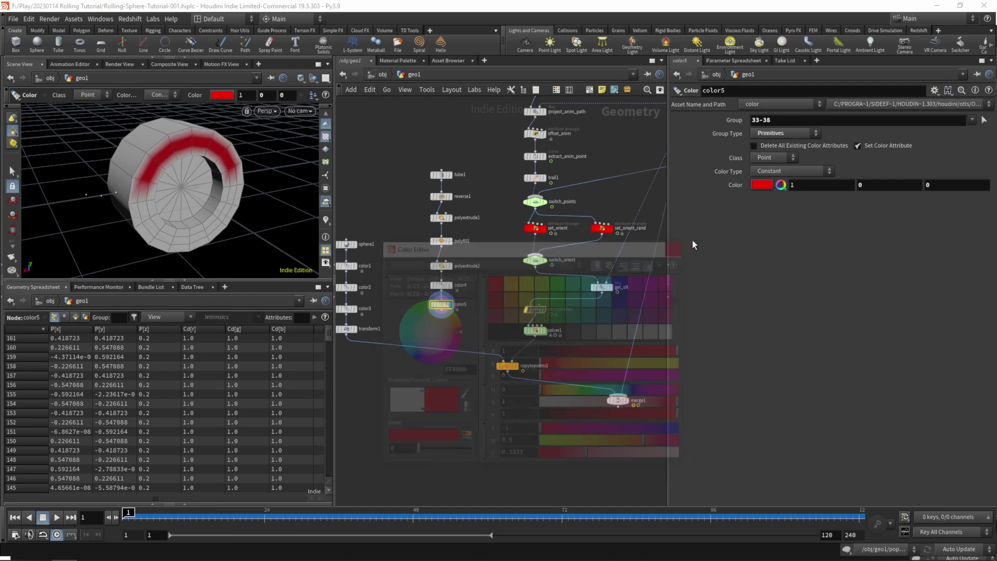
click(776, 158)
click(770, 183)
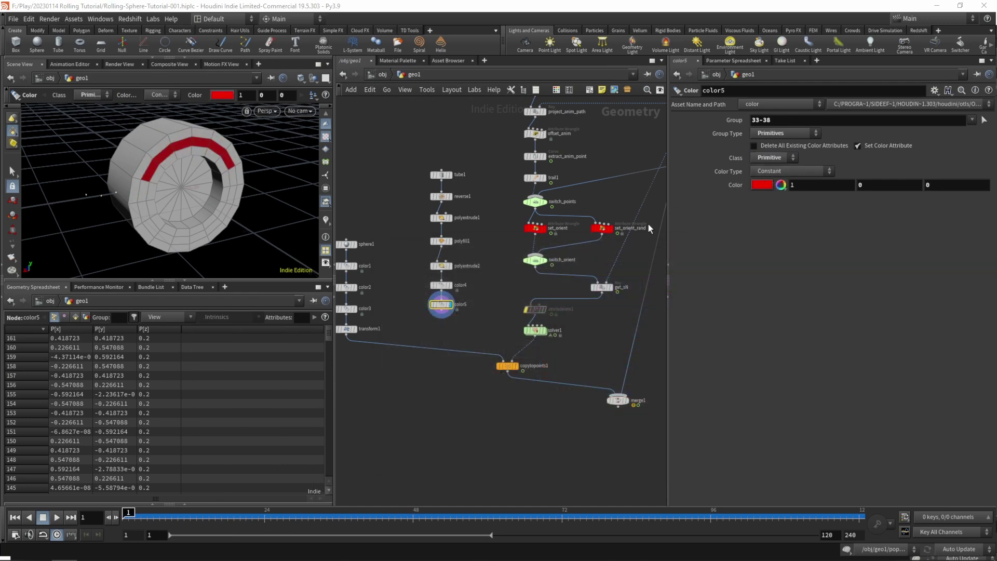
Set the switch_points node's Select Input to 0 so it uses the trail1 points
click(470, 337)
middle_drag(484, 316, 429, 345)
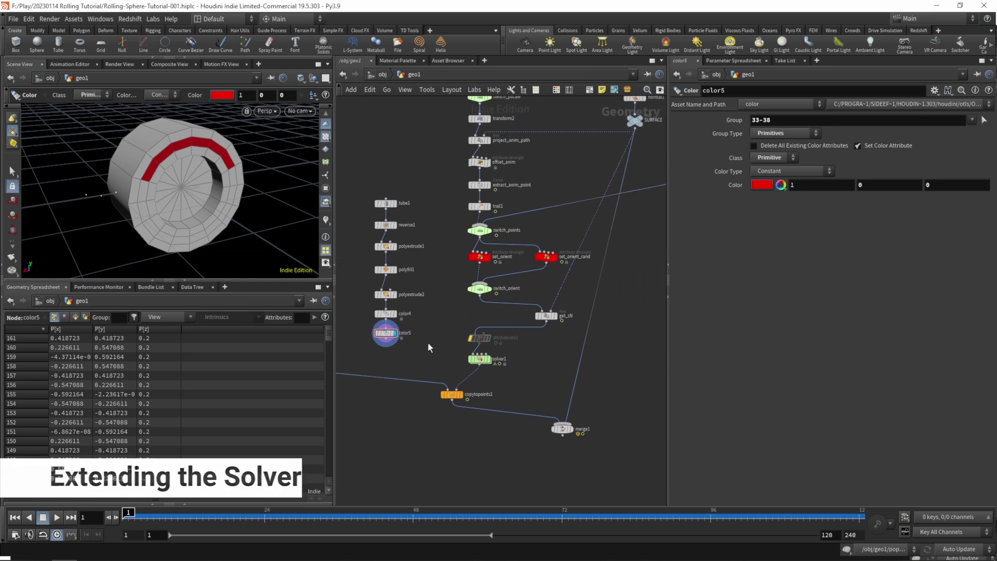
middle_drag(560, 217, 559, 280)
click(477, 292)
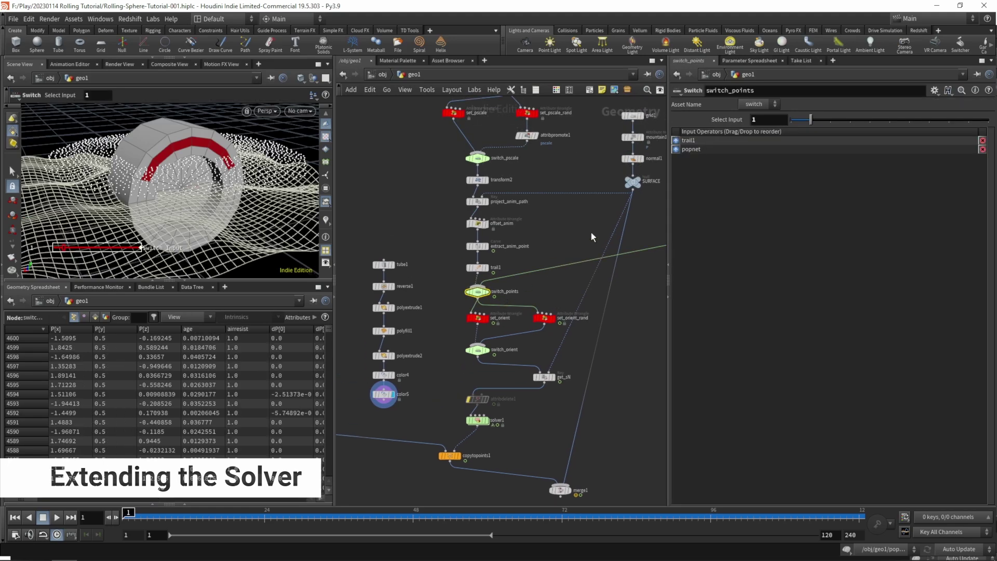
click(761, 120)
text(0)
key(Return)
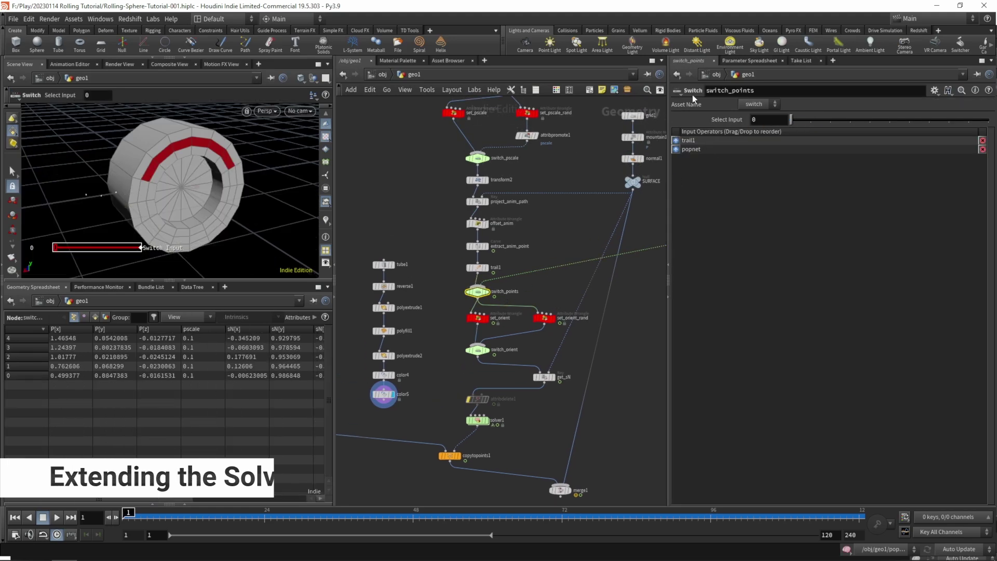
Connect the wheel's color5 node to the first input of copytopoints1 in place of the sphere
middle_drag(552, 234, 535, 296)
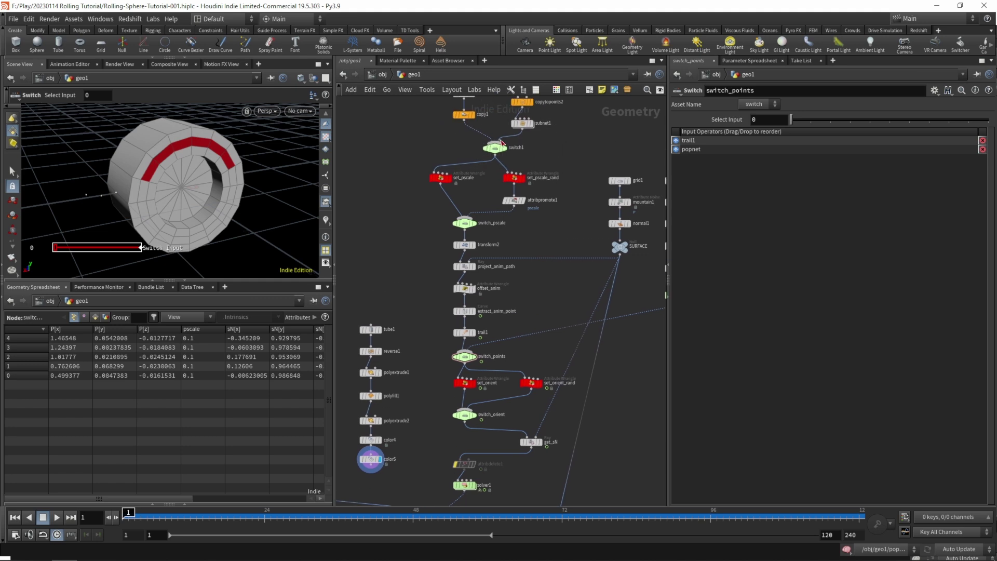
middle_drag(504, 370, 522, 280)
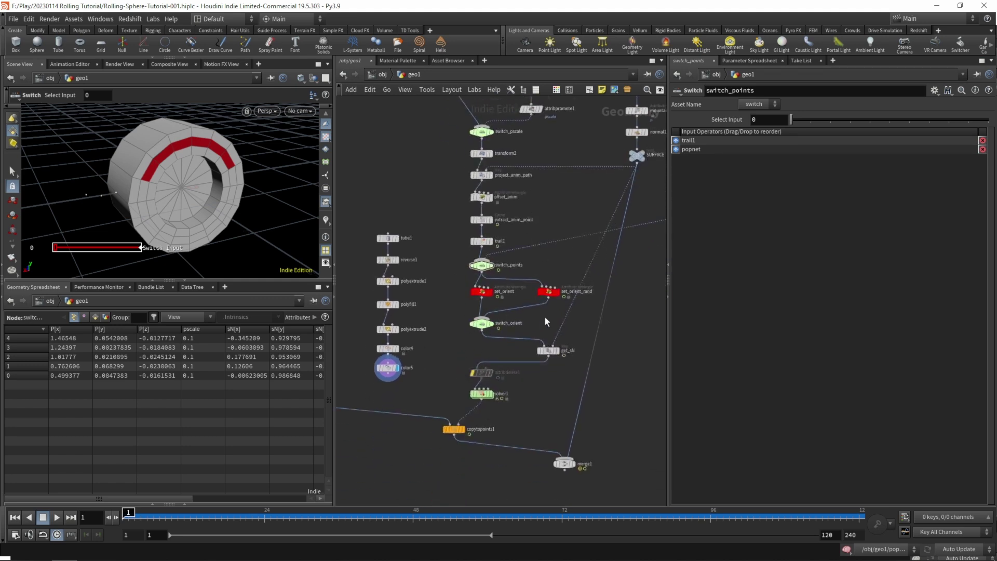
middle_drag(432, 374, 455, 336)
drag(411, 338, 472, 386)
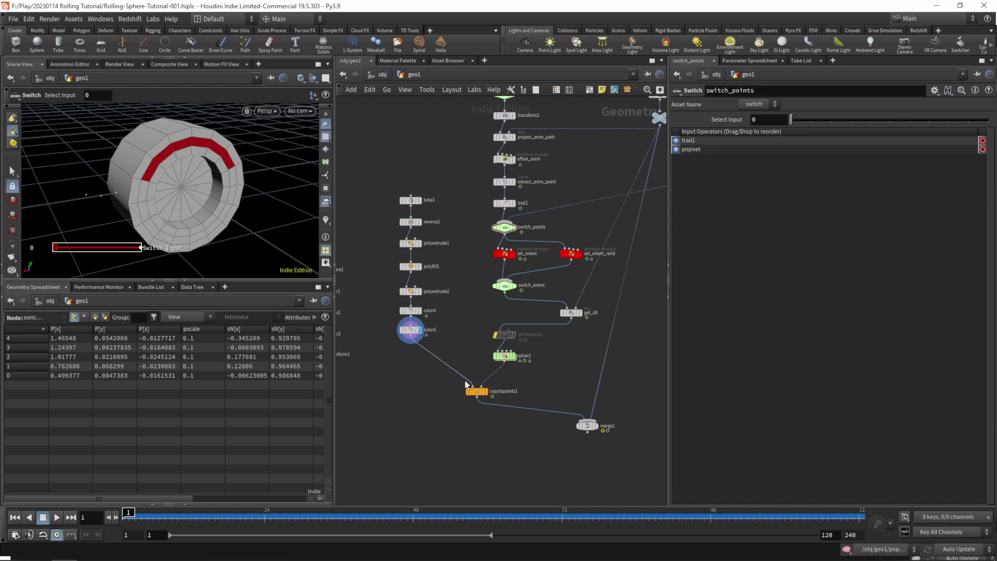
Add a Switch node before copytopoints1 that takes transform1 as its first input and color5 as its second
middle_drag(404, 416, 429, 417)
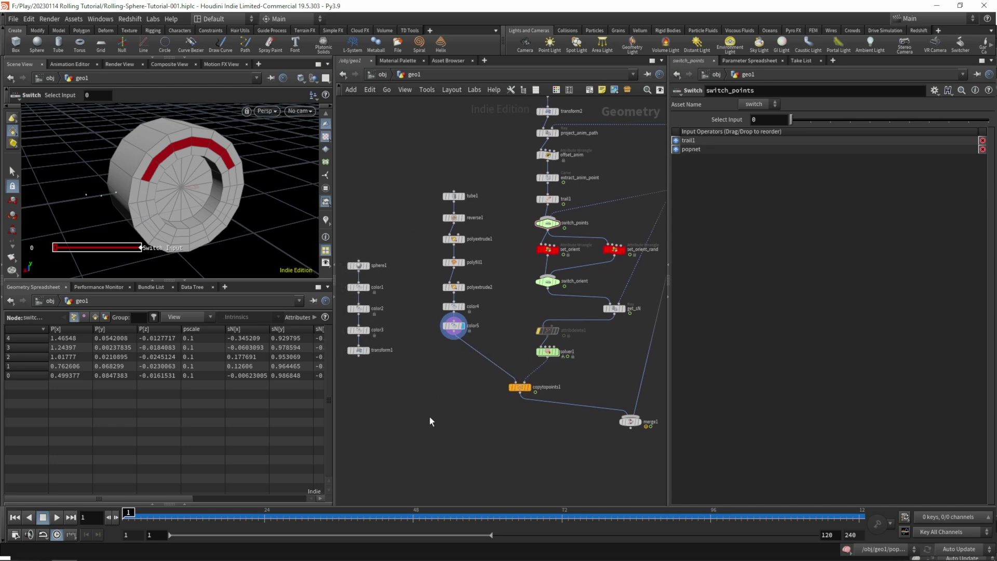
key(Tab)
text(swit)
key(Return)
click(414, 363)
drag(359, 395, 360, 396)
drag(359, 349, 516, 383)
click(393, 346)
click(414, 363)
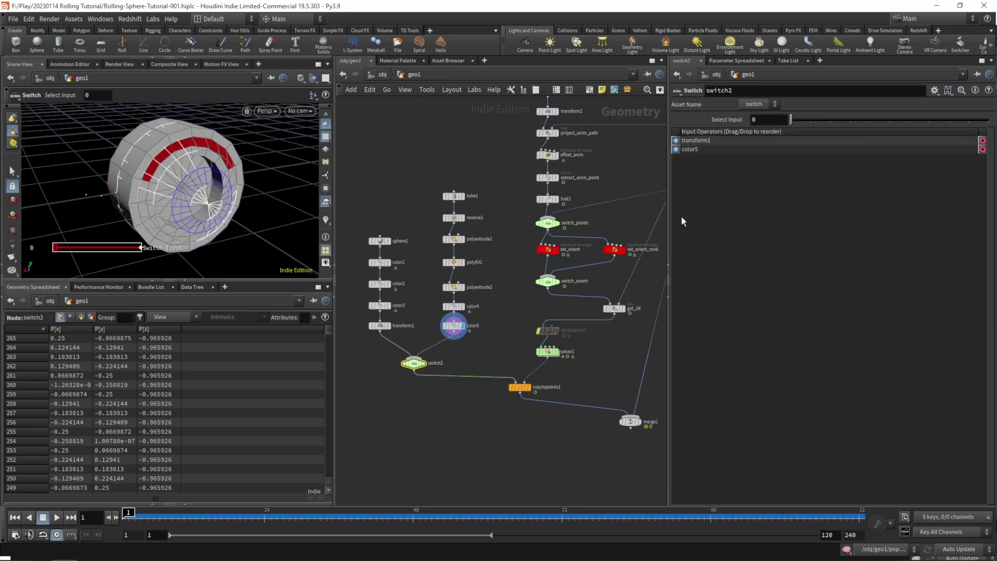
Set the new Switch node's Select Input to 1 to pass the wheel to the copies
click(763, 120)
text(1)
mouse_move(544, 275)
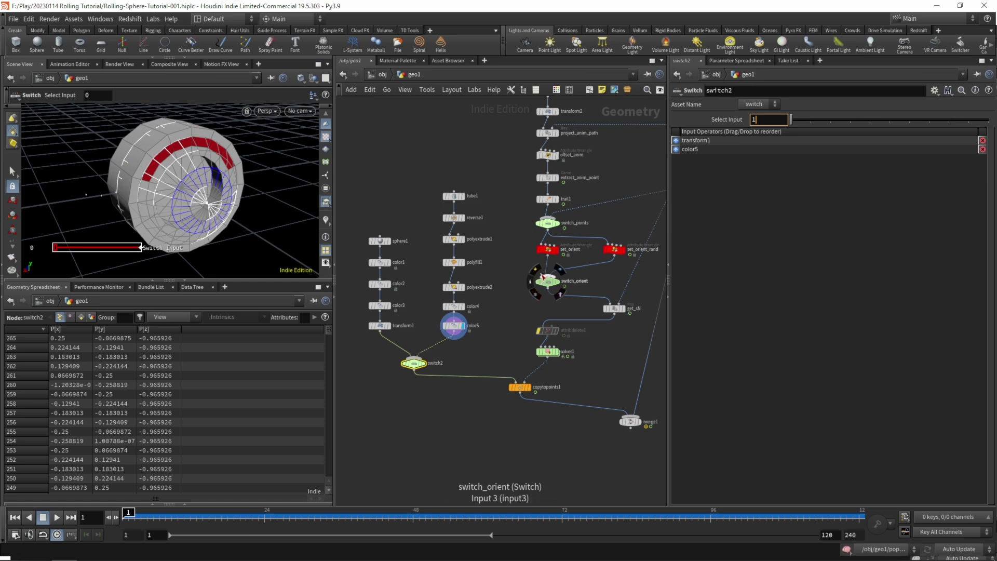
key(Return)
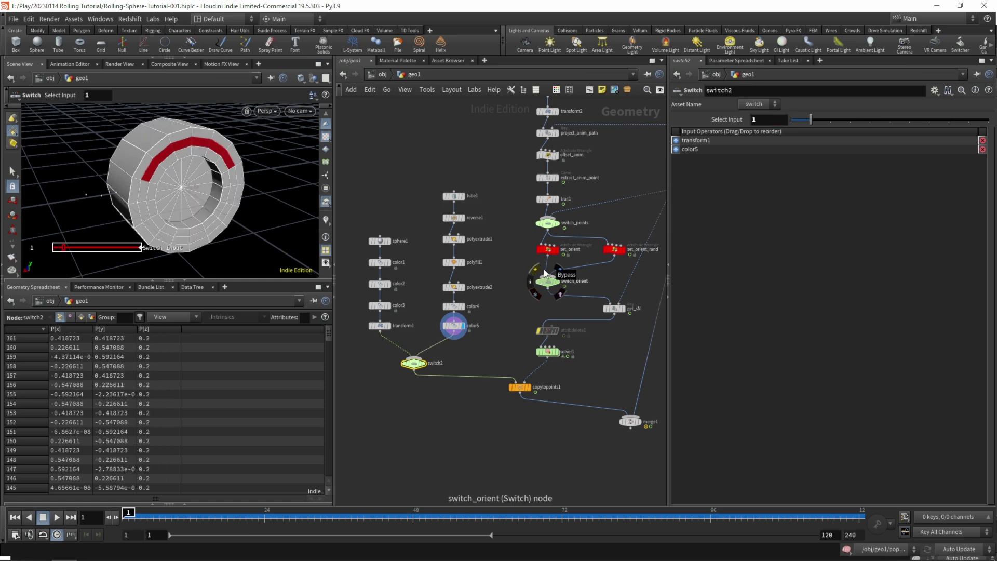
click(456, 326)
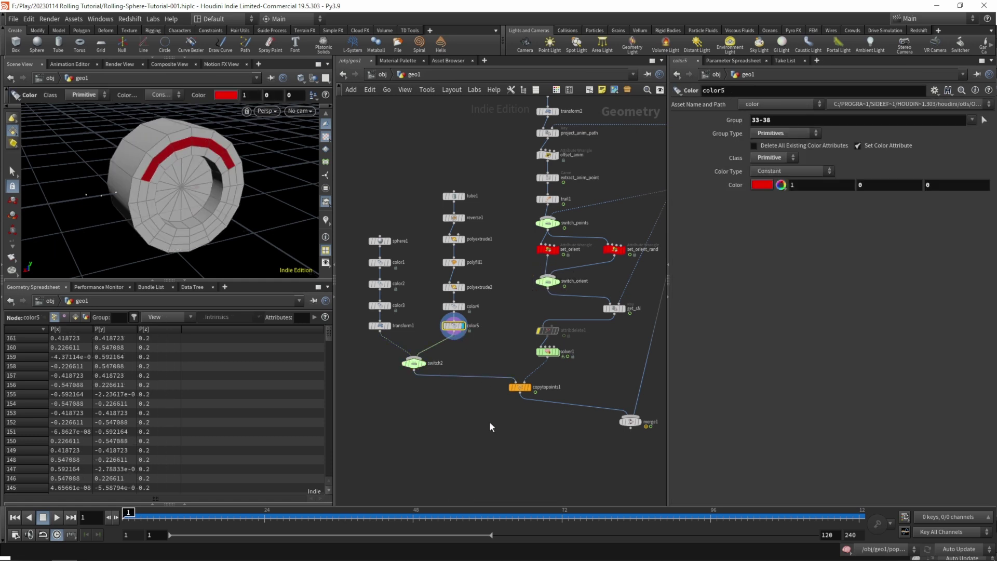
Display the copytopoints1 output, followed by merge1, to view the copied wheels on the terrain surface
click(532, 397)
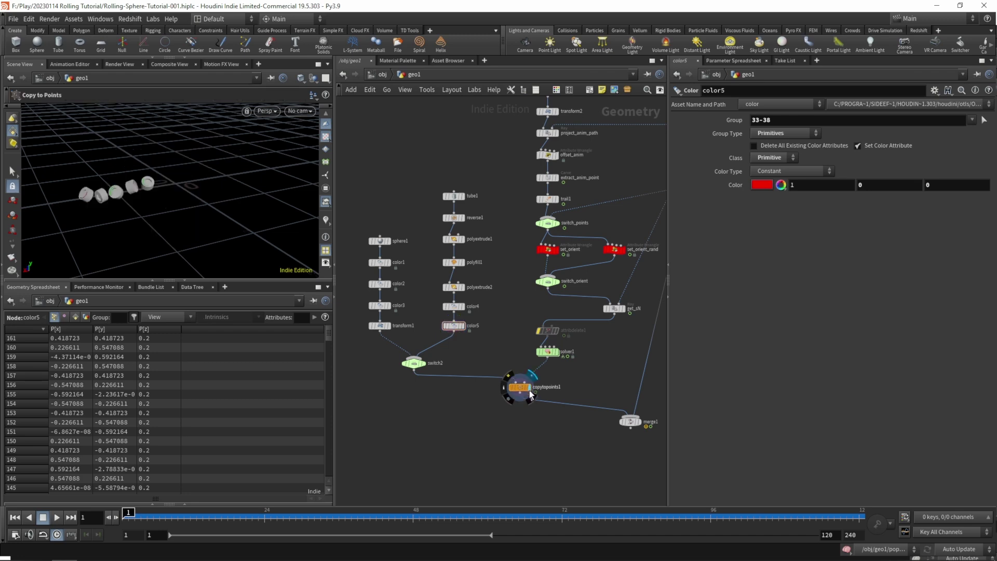
middle_drag(600, 333, 521, 348)
scroll(529, 349, down, 2)
click(546, 417)
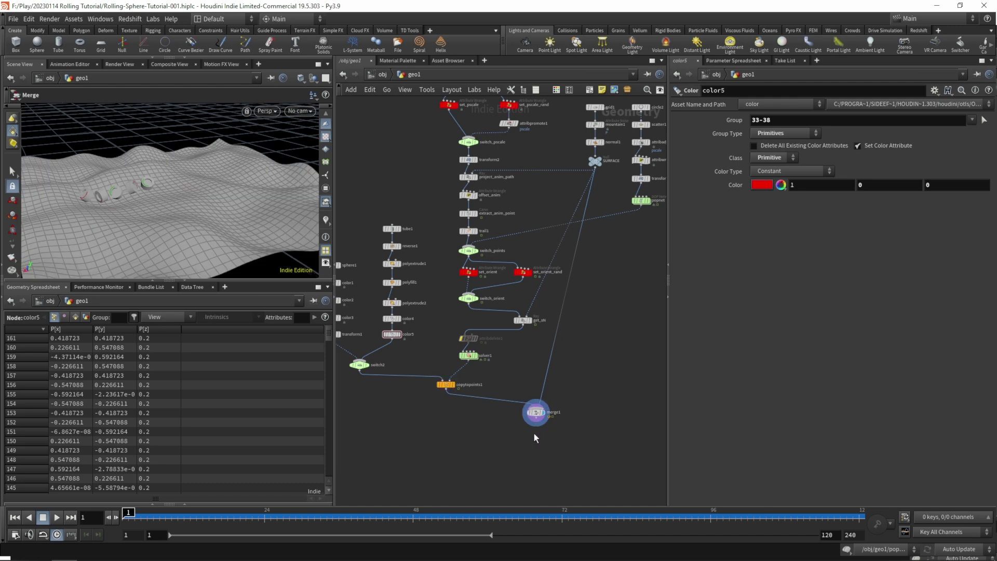
key(Escape)
drag(212, 221, 165, 169)
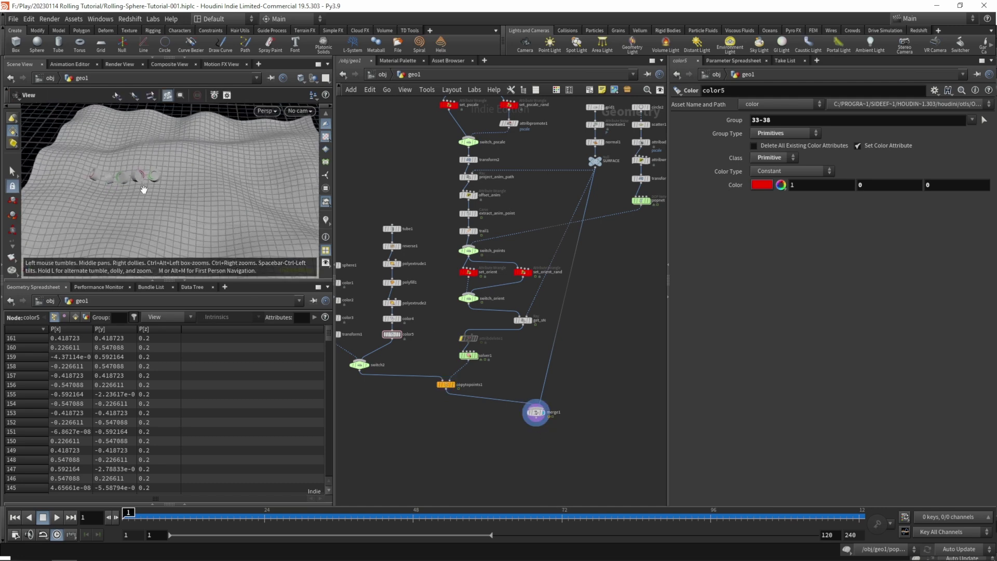
middle_drag(511, 205, 509, 247)
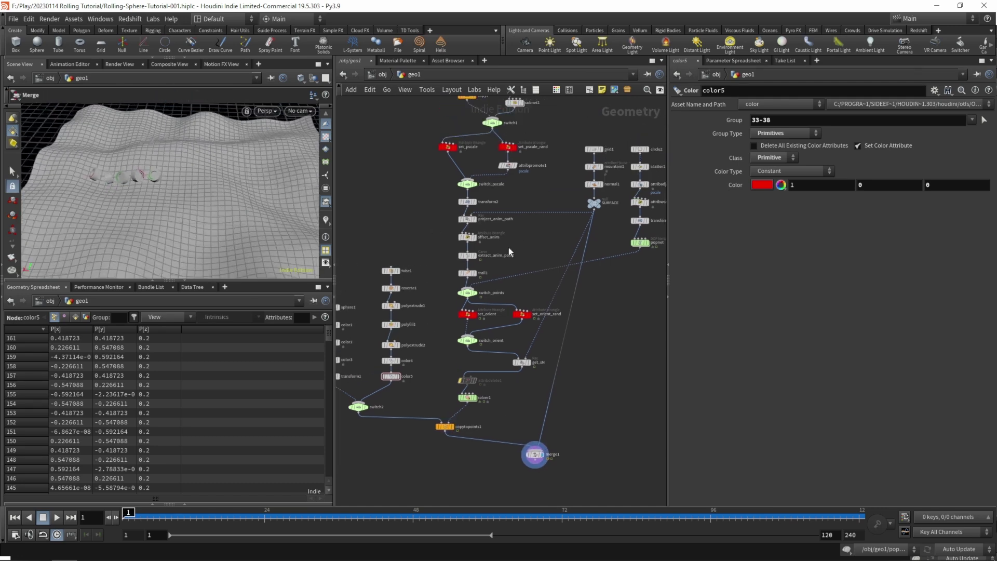
Template the offset_anim paths and examine the copied wheels on the terrain up close
click(473, 237)
alt+drag(228, 161, 214, 218)
alt+right_drag(214, 218, 232, 161)
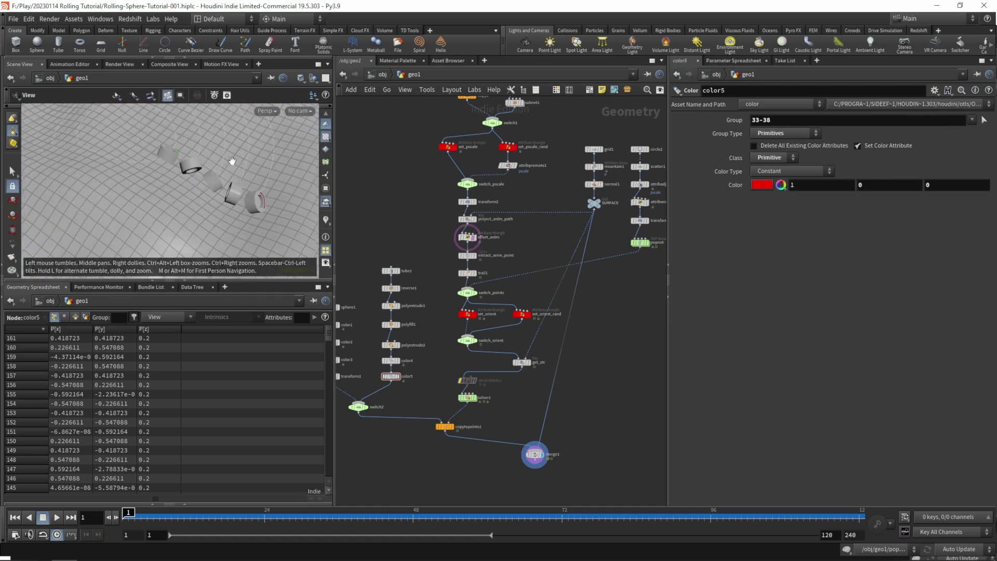
mouse_move(233, 161)
mouse_down()
mouse_move(221, 171)
mouse_move(227, 205)
mouse_move(246, 212)
mouse_up()
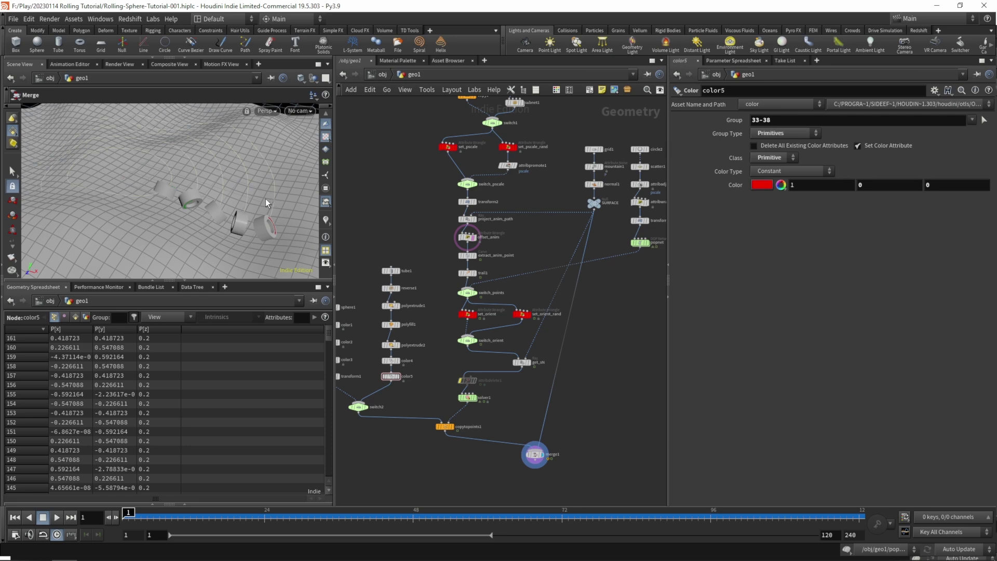
Review the VEX code that sets N and up in the set_orient_rand and set_orient wrangles
drag(516, 330, 520, 328)
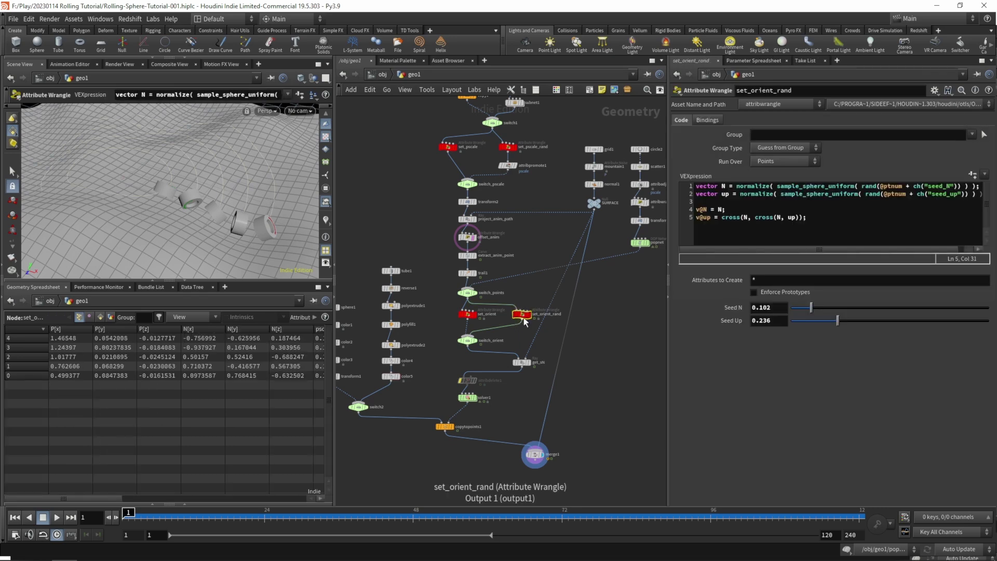
click(469, 313)
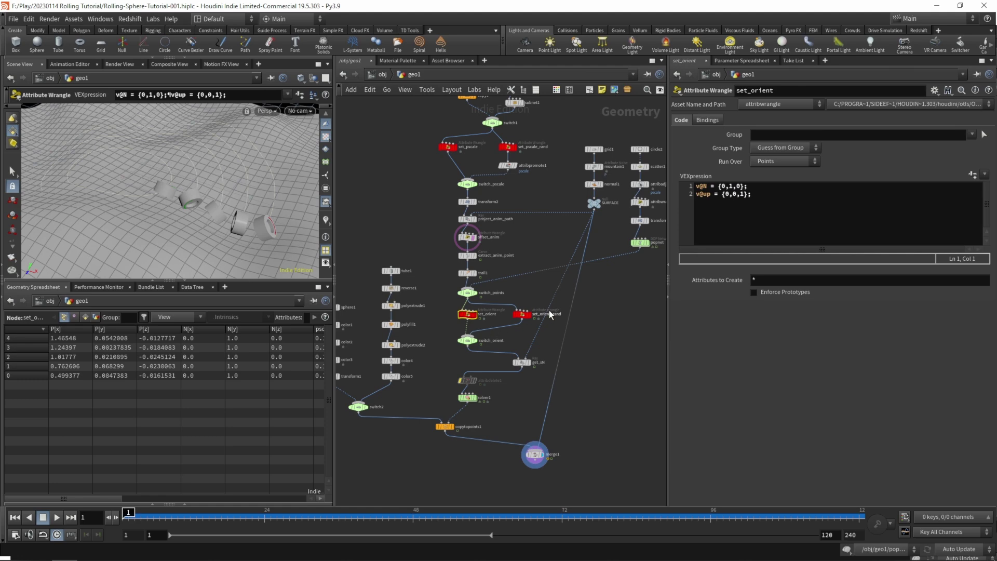
click(744, 188)
key(ctrl+a)
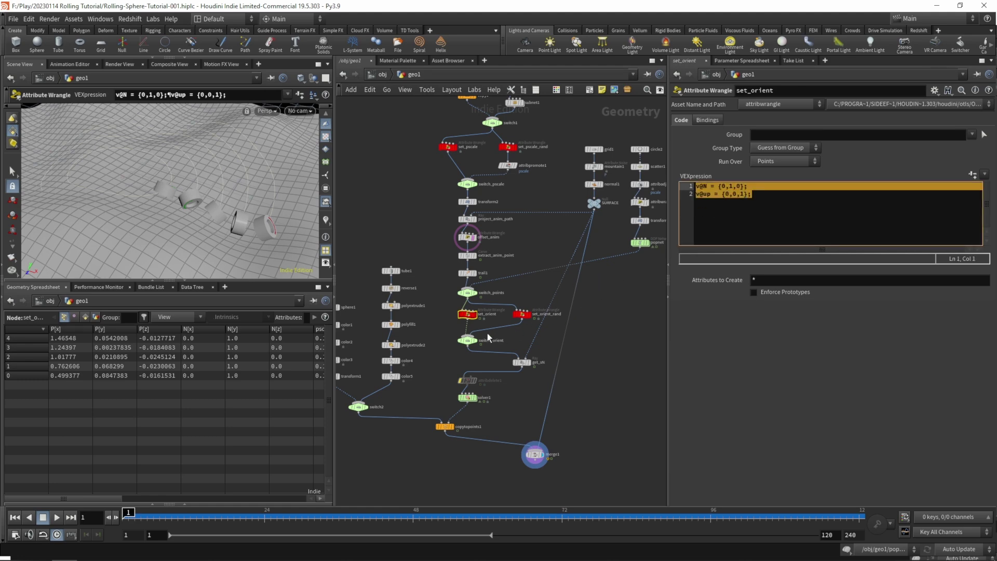
Shift set_orient and set_orient_rand aside and connect switch_points directly to switch_orient as a third input
scroll(515, 336, up, 2)
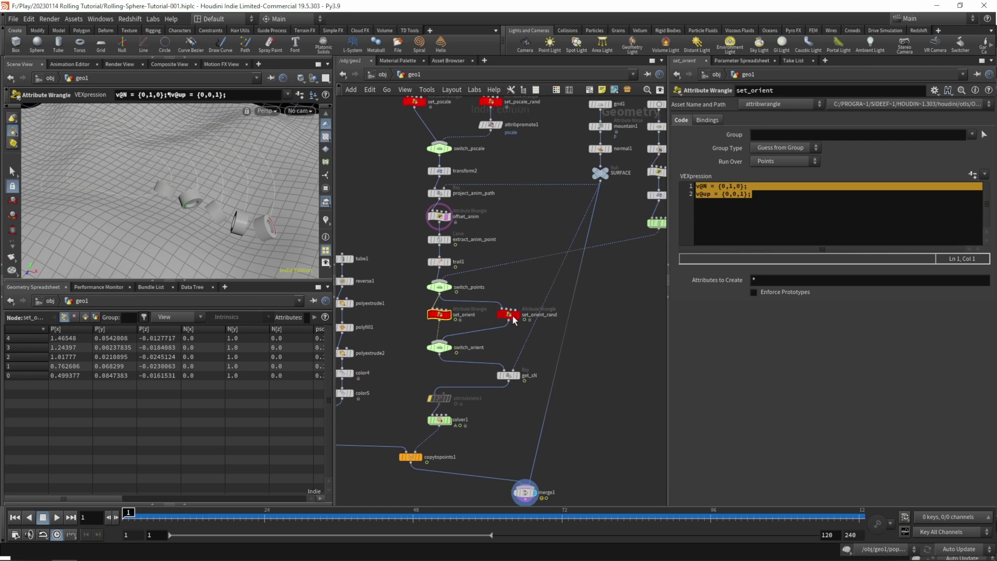
drag(513, 320, 525, 320)
drag(439, 316, 464, 315)
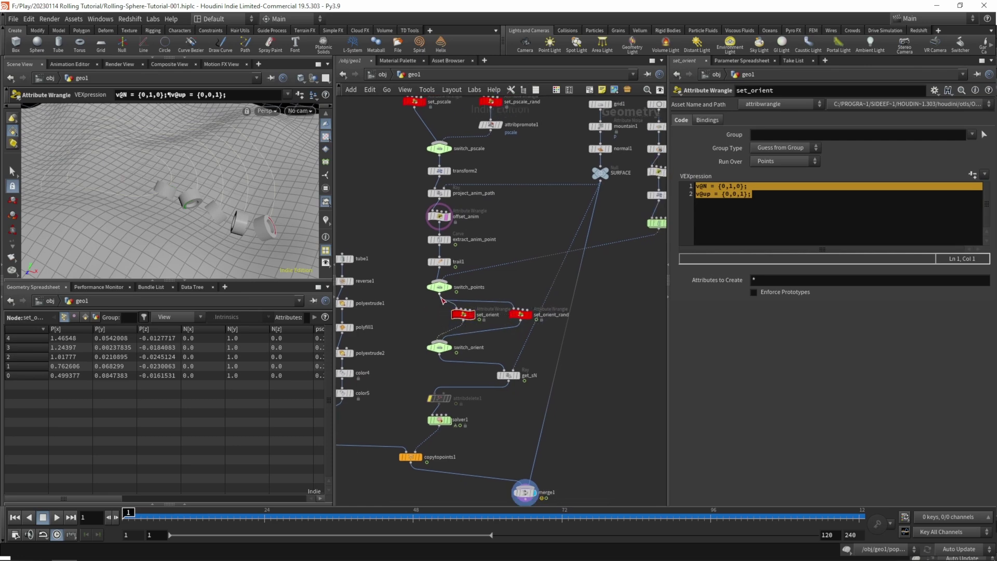
click(440, 298)
click(439, 344)
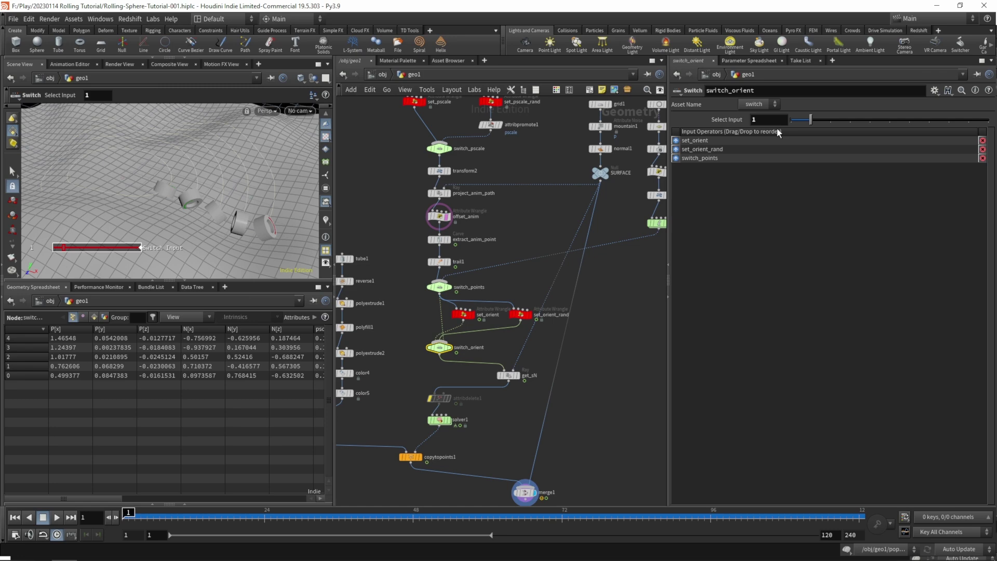
Set switch_orient's Select Input to 0 and reorder its inputs so that switch_points comes first
click(768, 119)
text(0)
key(Return)
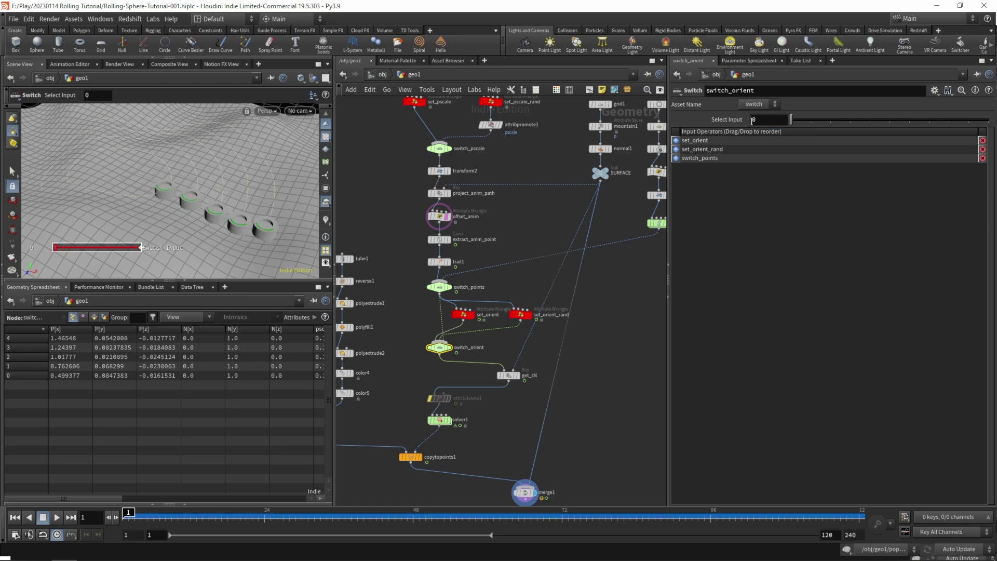
drag(691, 157, 678, 140)
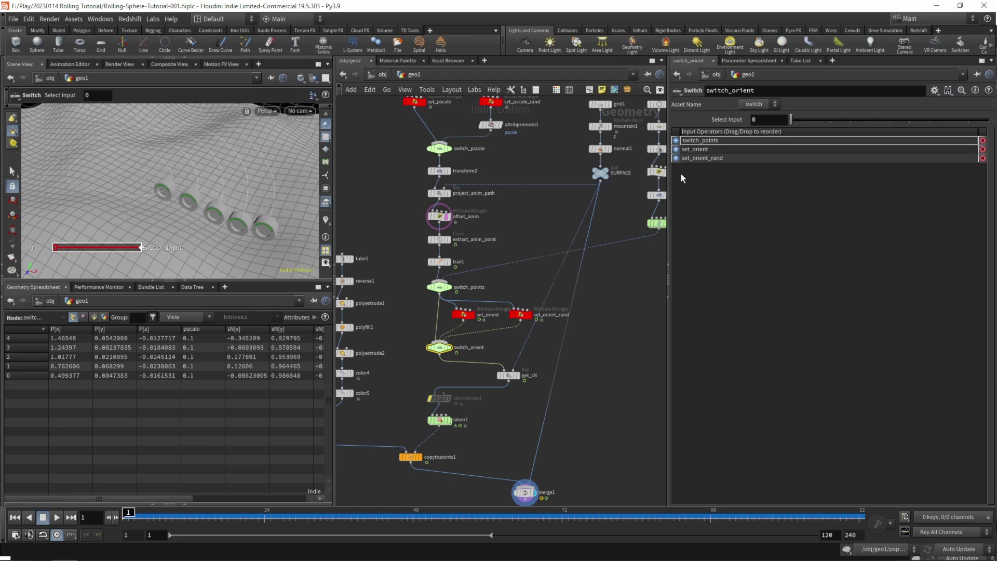
click(416, 352)
Move extract_anim_point and the nodes below it down to make room beneath offset_anim
middle_drag(411, 293, 429, 336)
drag(422, 244, 493, 269)
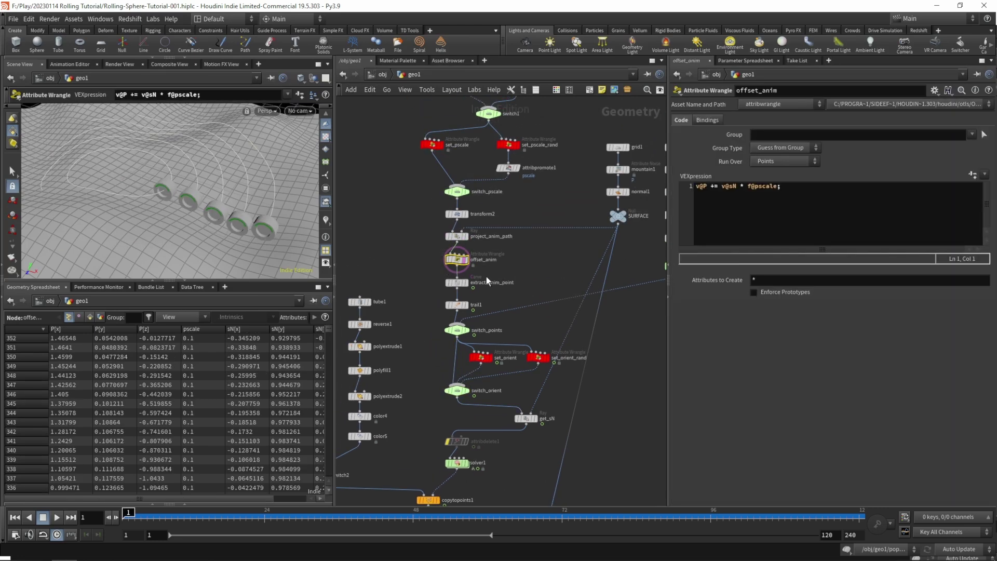
click(511, 274)
middle_drag(518, 270, 521, 330)
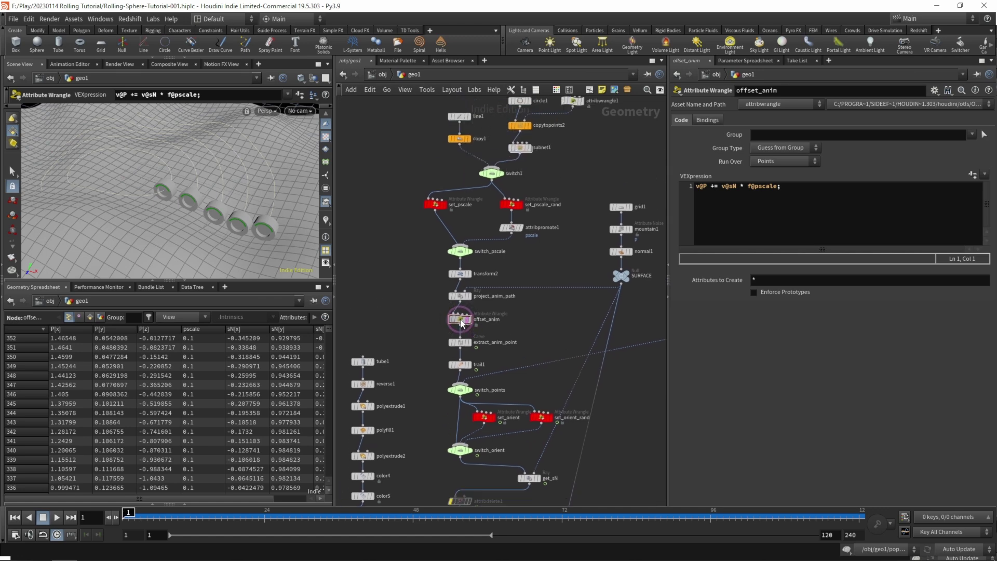
shift+drag(461, 323, 481, 371)
drag(459, 339, 459, 319)
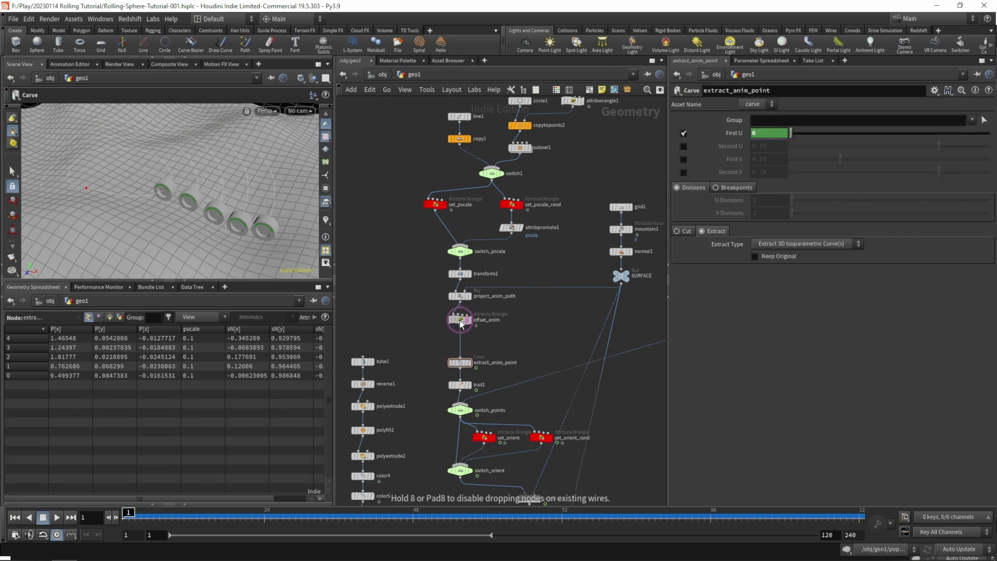
Insert a PolyFrame node between offset_anim and extract_anim_point
drag(438, 270, 469, 317)
click(507, 334)
key(Tab)
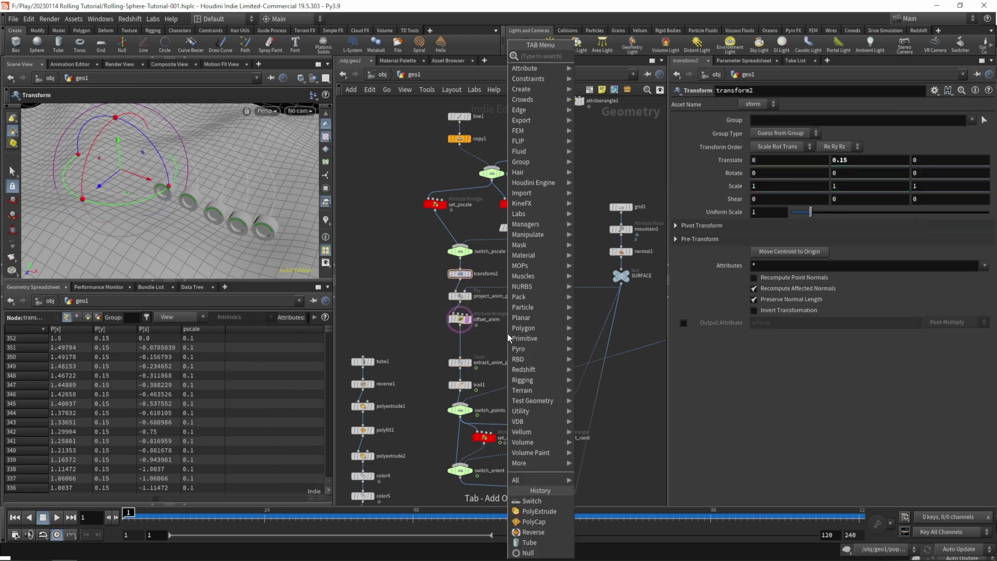
text(po)
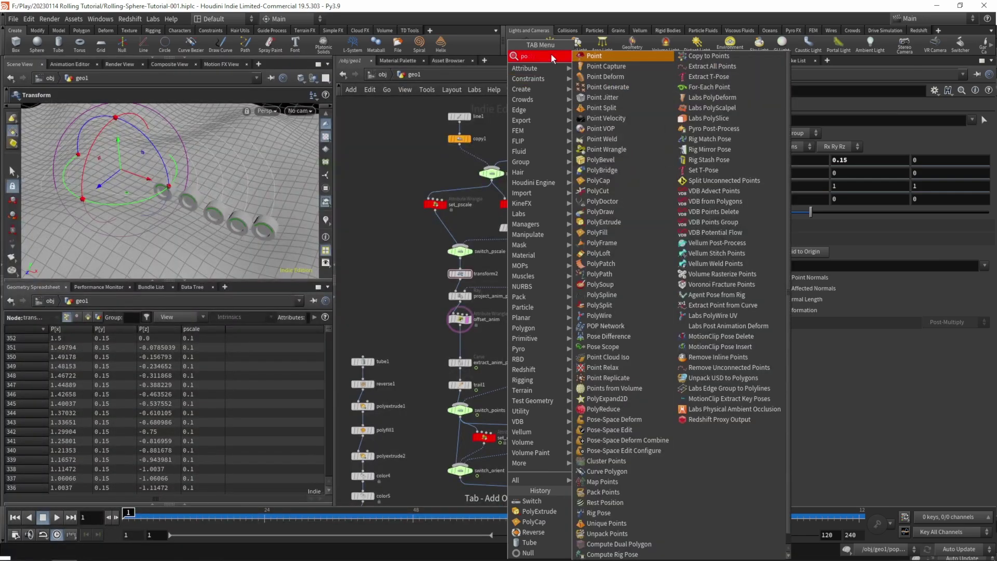
text(ly)
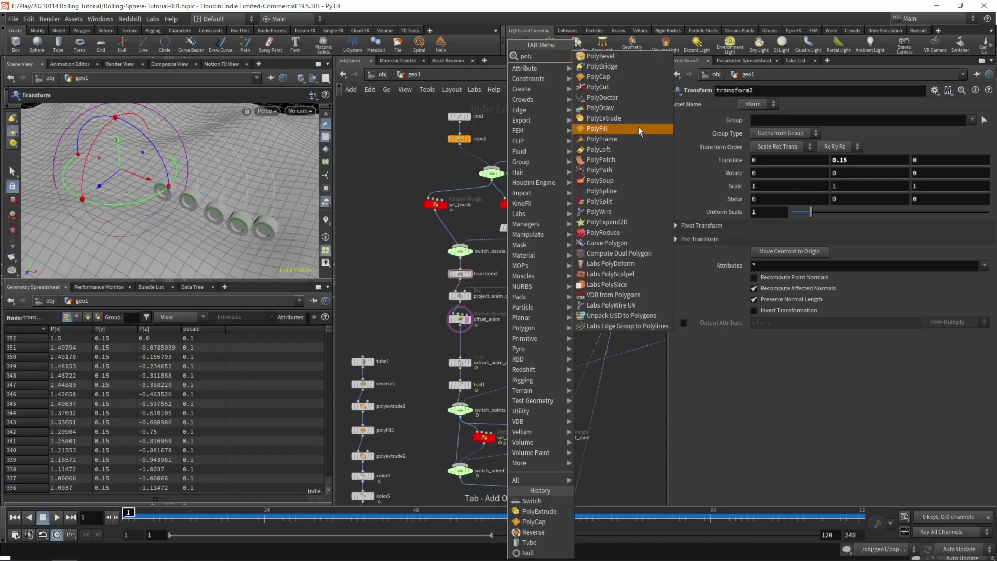
click(615, 139)
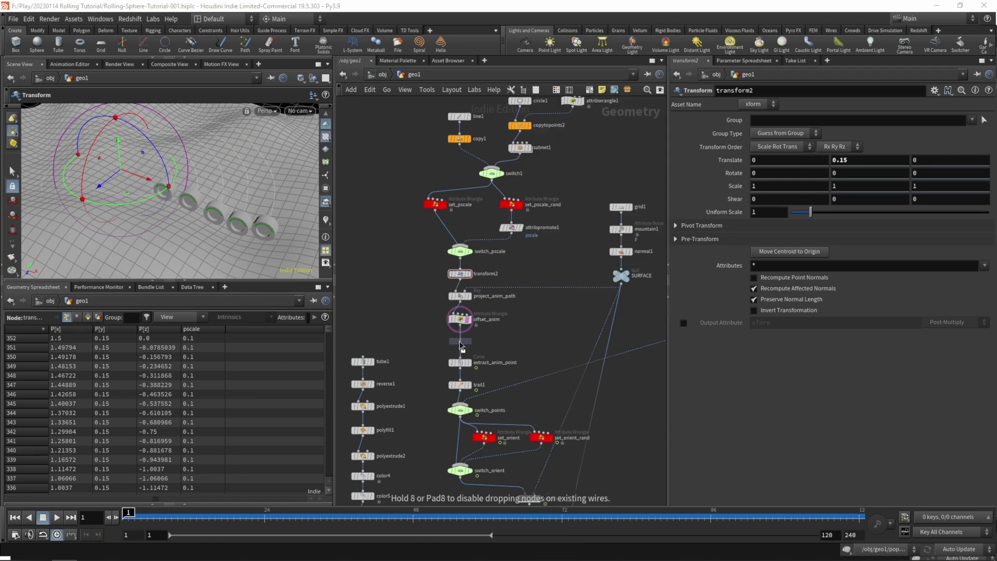
click(502, 346)
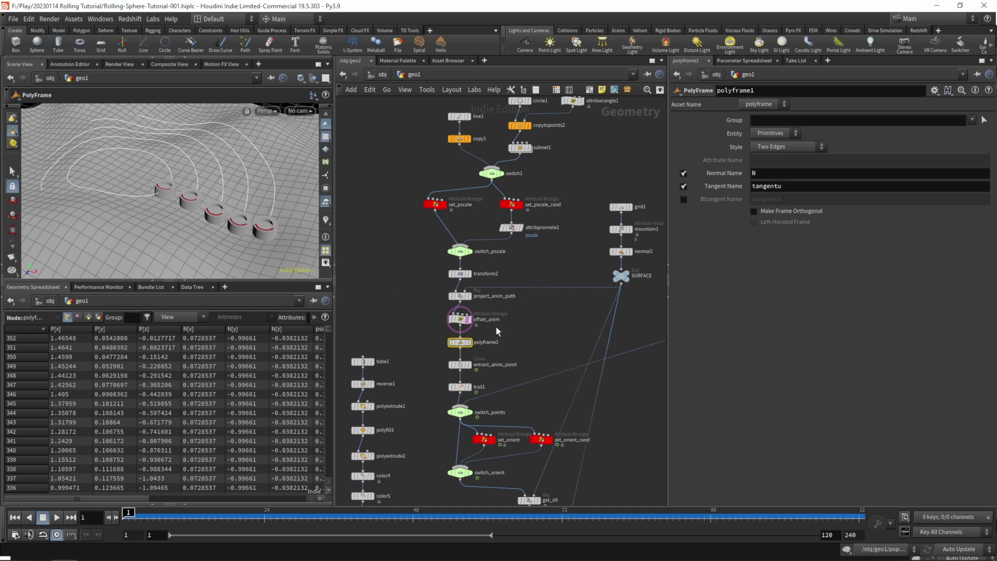
Display polyframe1, followed by color5, to examine how the wheel model is oriented
click(469, 342)
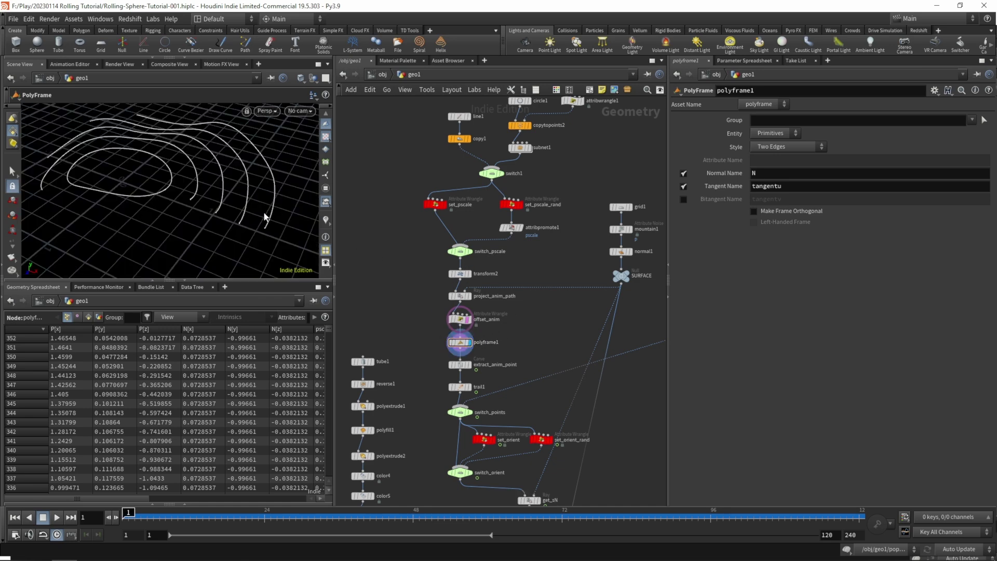
middle_drag(399, 293, 477, 209)
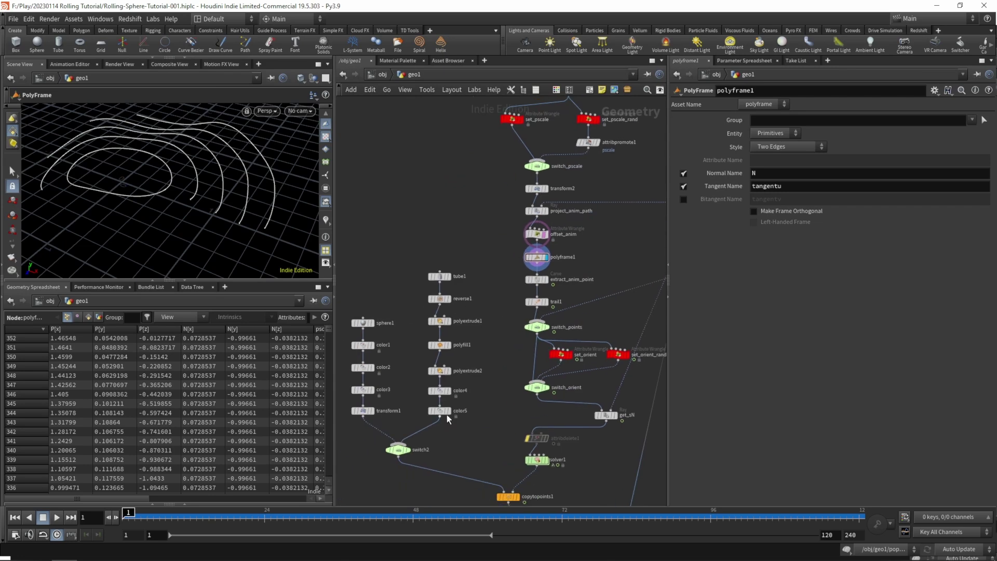
click(448, 410)
alt+right_drag(179, 179, 144, 207)
alt+middle_drag(143, 208, 168, 192)
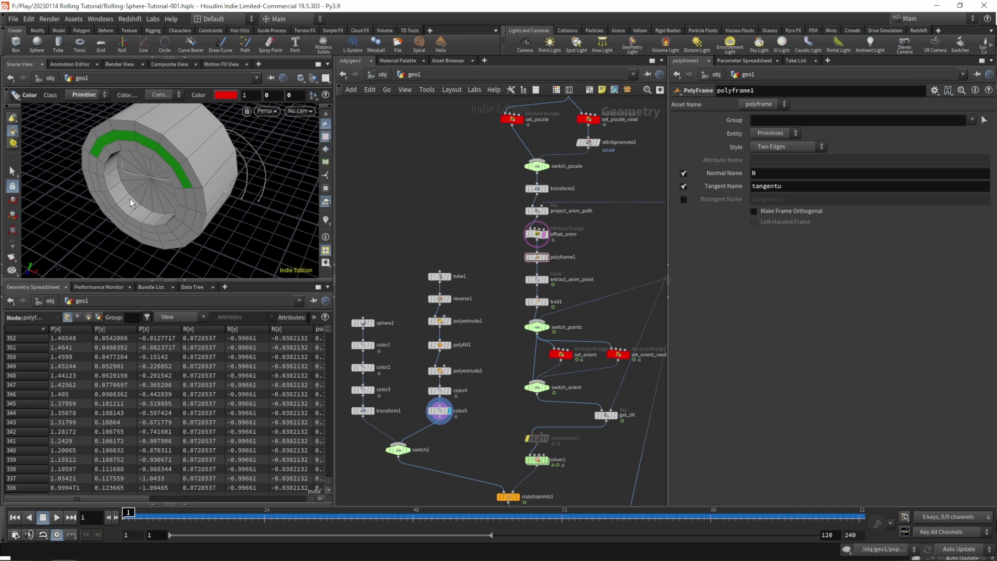
Display polyframe1 with the viewport visualizers turned on and examine the axes along the animation paths
middle_drag(452, 221, 375, 237)
scroll(397, 242, up, 2)
click(486, 281)
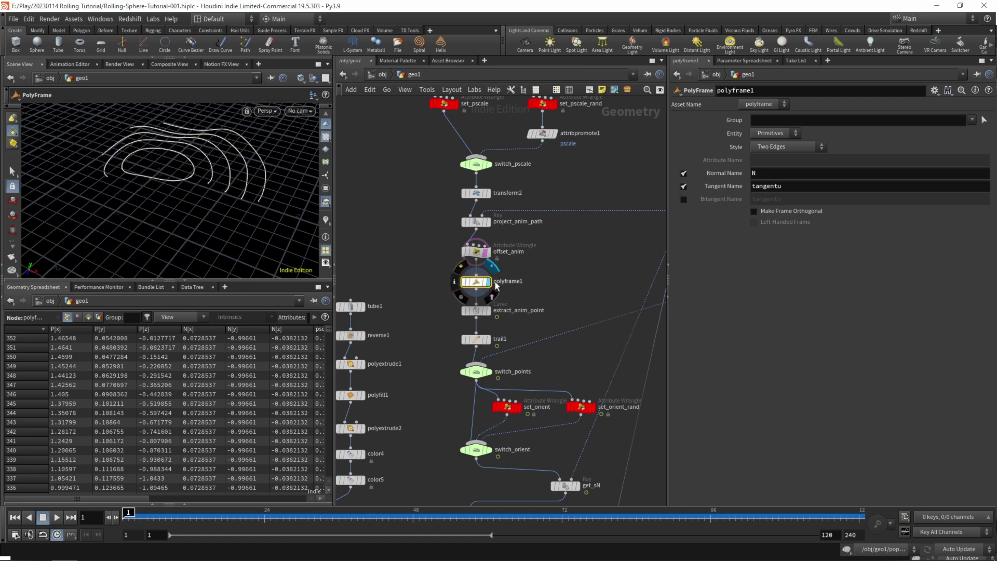
alt+middle_drag(272, 184, 223, 182)
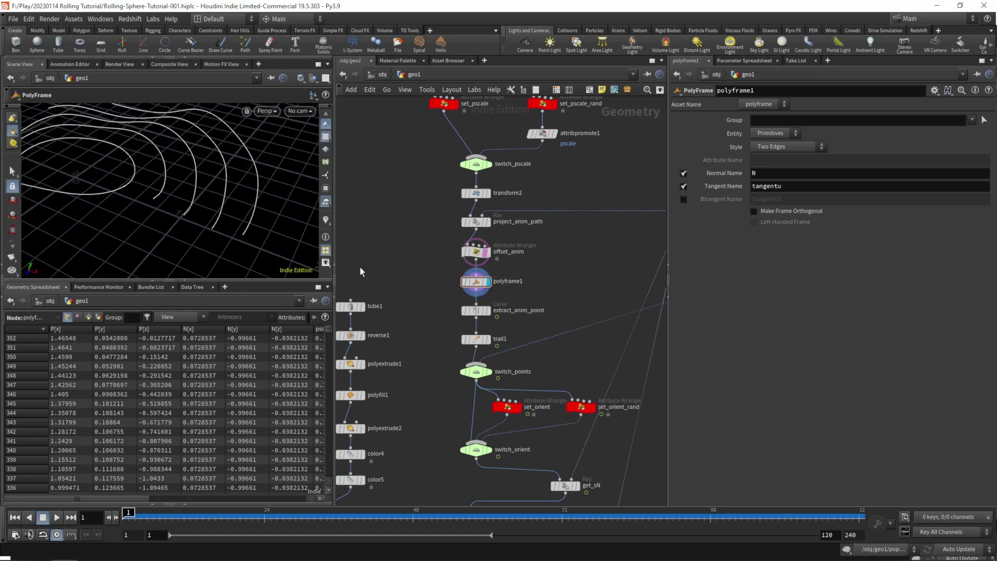
click(325, 220)
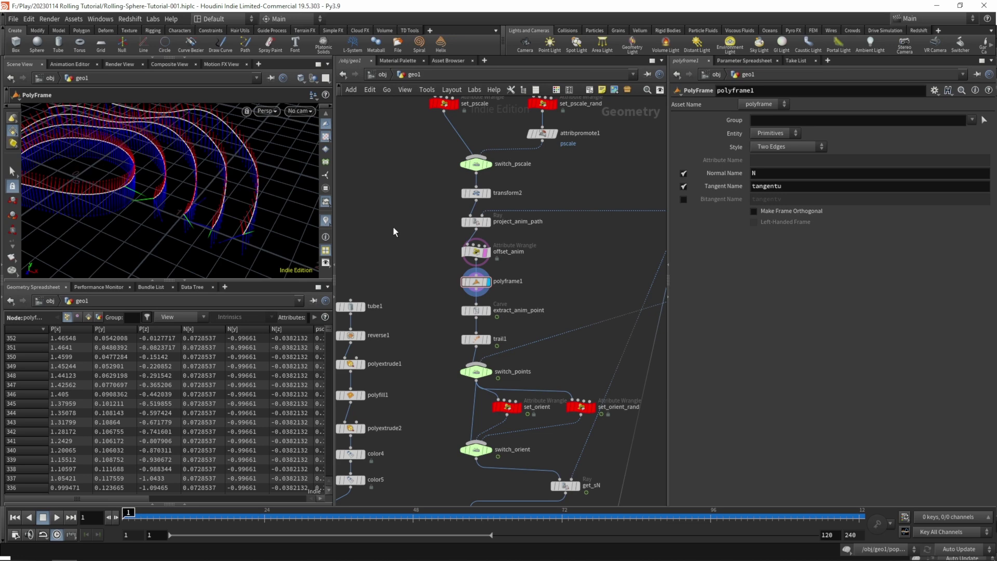
alt+right_drag(240, 217, 273, 214)
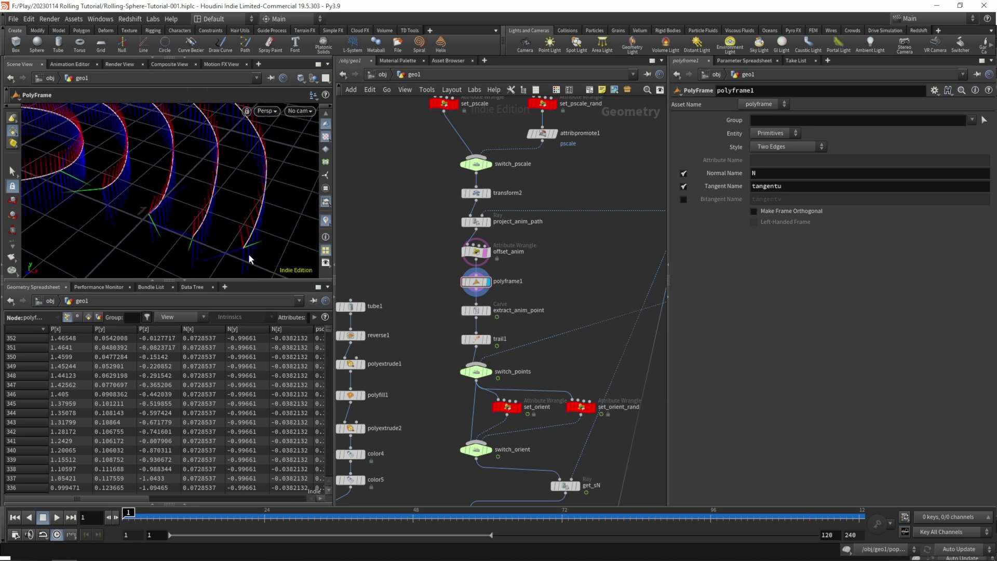
drag(247, 251, 229, 232)
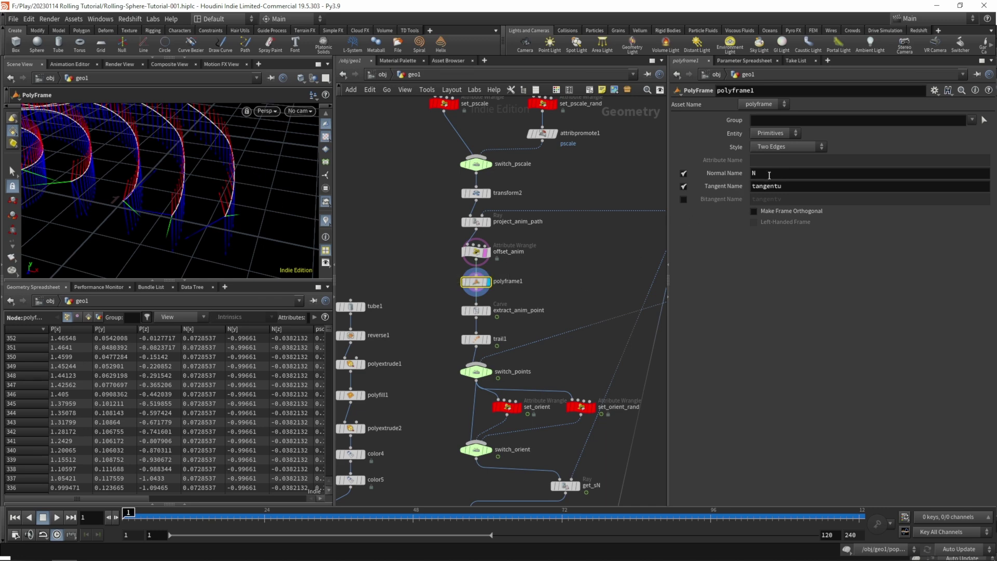
drag(260, 247, 207, 213)
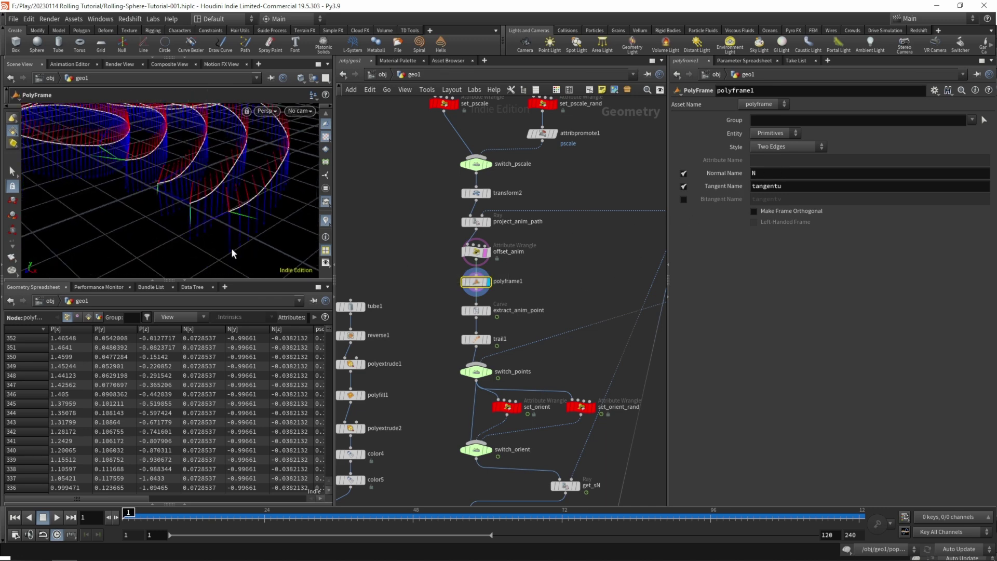
Set polyframe1's Normal Name to up
drag(762, 172, 682, 176)
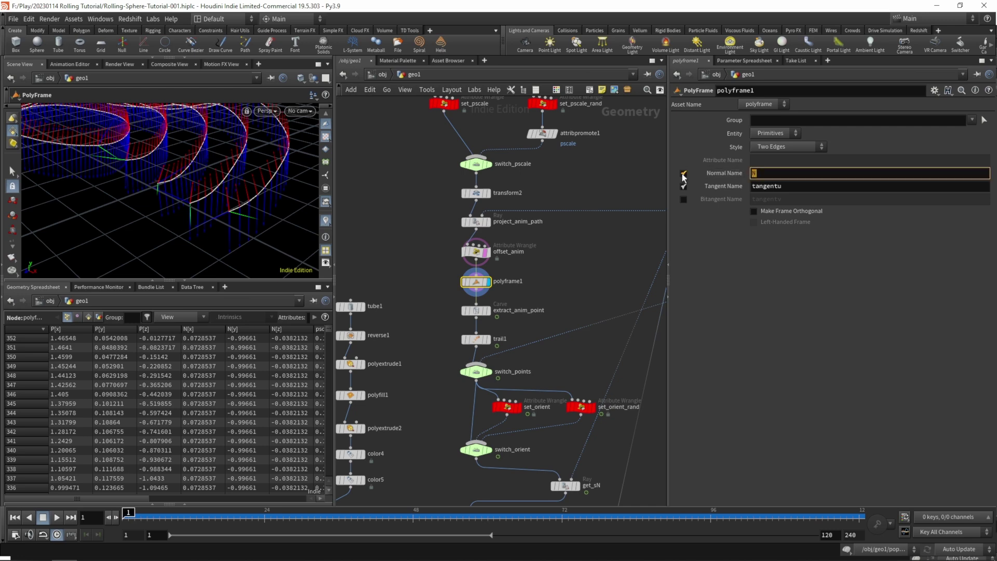
text(up)
key(Return)
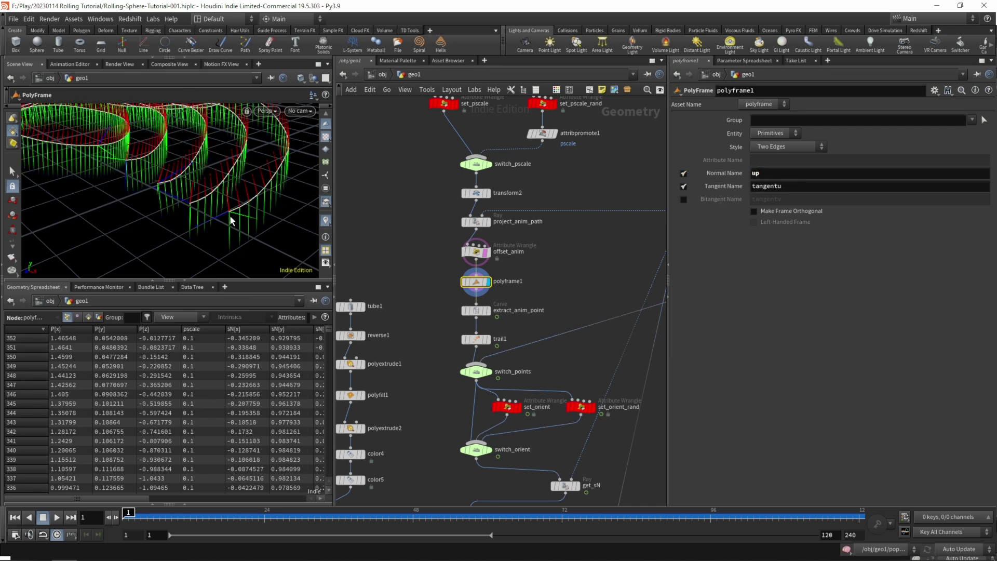
Try N as polyframe1's Tangent Name and check the axis directions along the paths
double_click(773, 186)
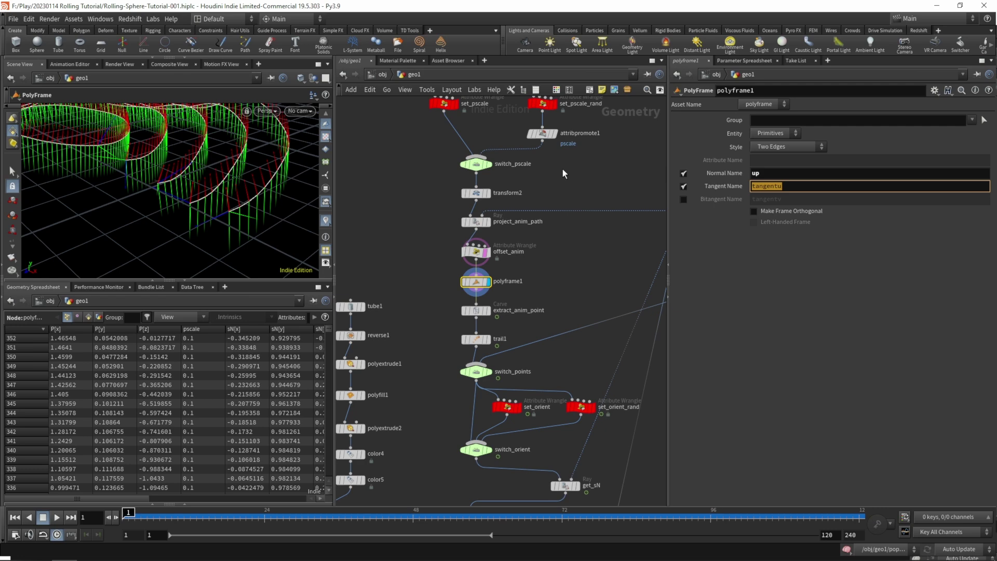
text(N)
key(Return)
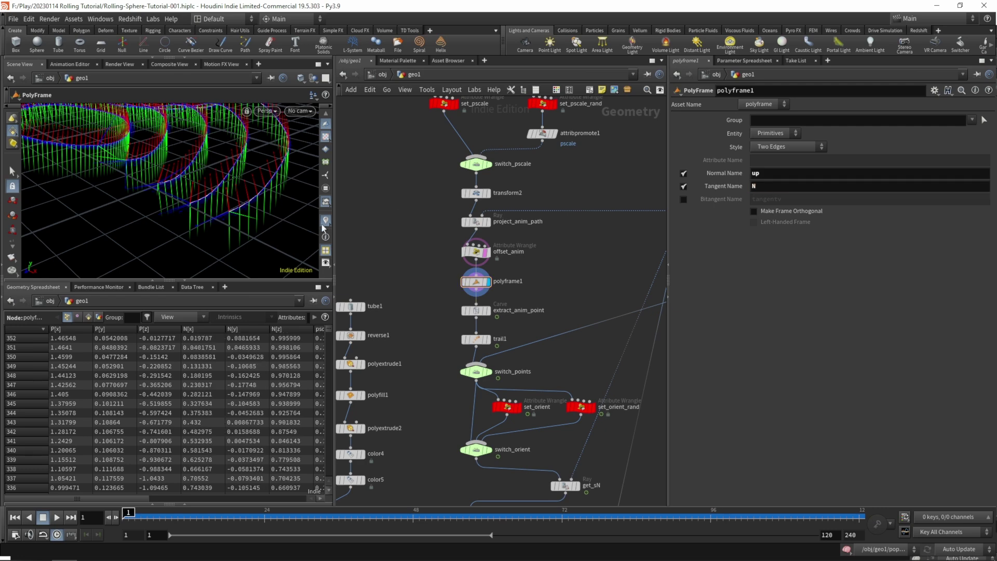
alt+drag(263, 212, 254, 226)
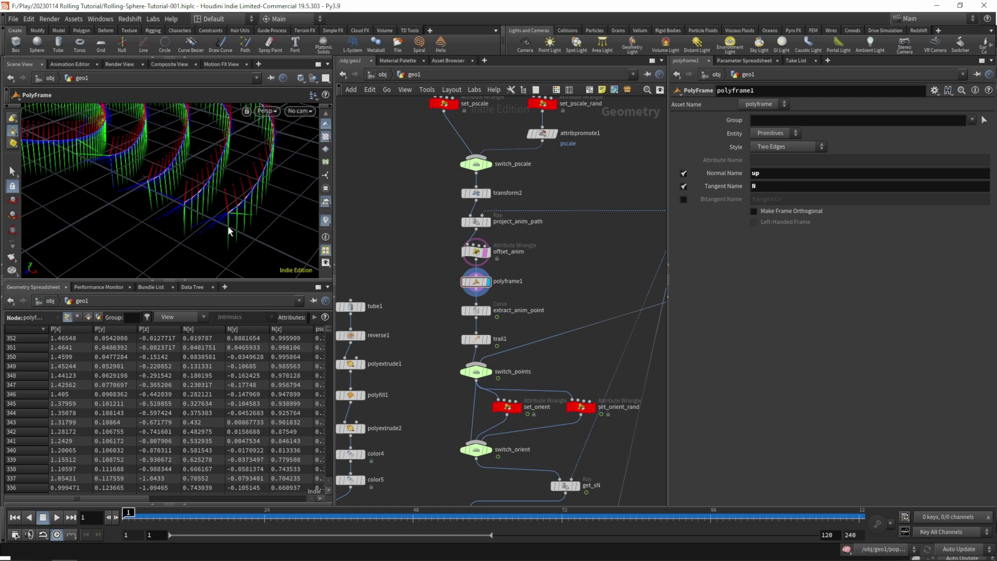
Disable polyframe1's Tangent Name, enable its Bitangent Name and set the bitangent attribute to N
click(683, 186)
click(683, 199)
double_click(766, 200)
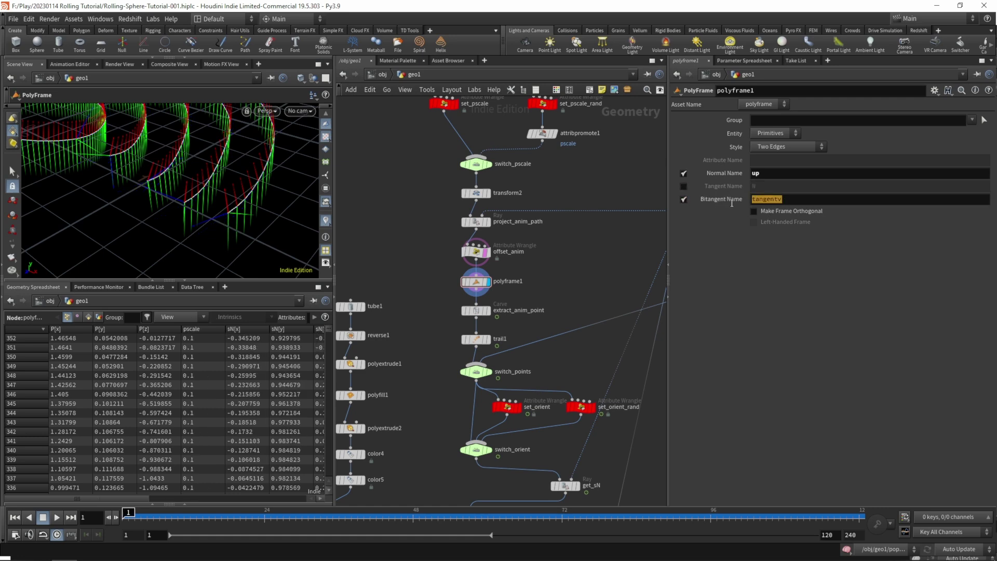
text(N)
key(Return)
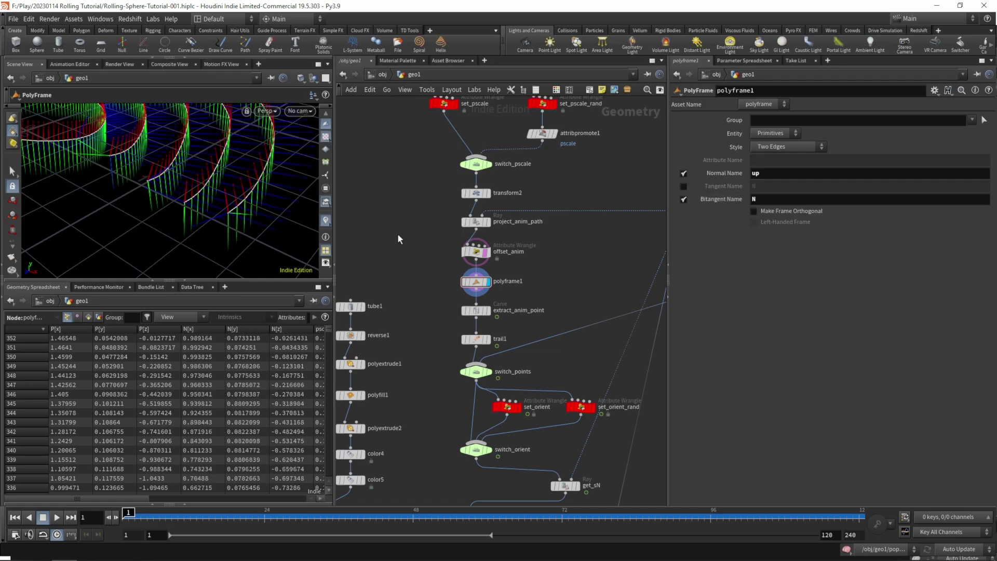
middle_drag(395, 229, 395, 201)
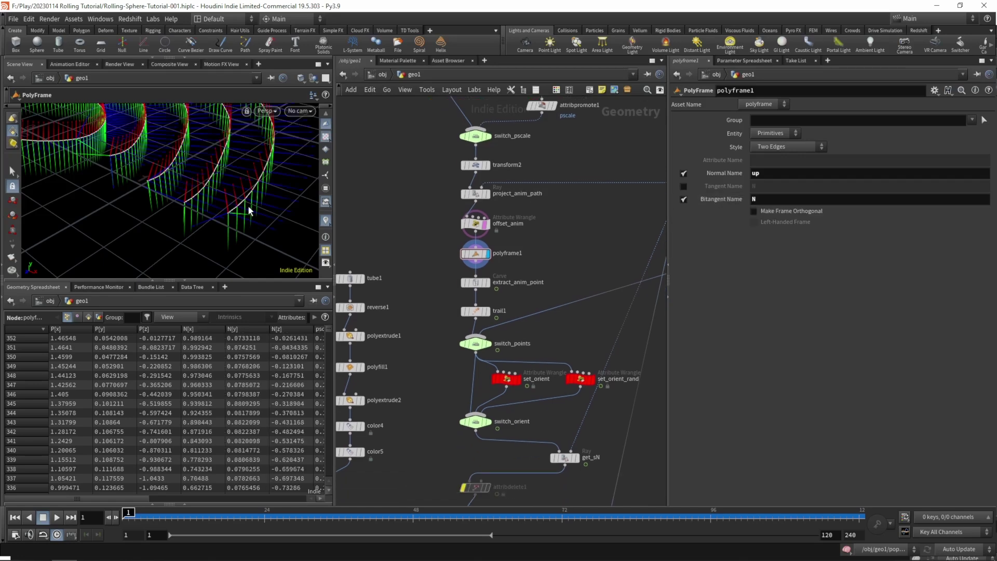
Examine polyframe1's N and up axes along the animation paths from above and from a low angle
alt+right_drag(262, 161, 214, 188)
drag(251, 180, 235, 241)
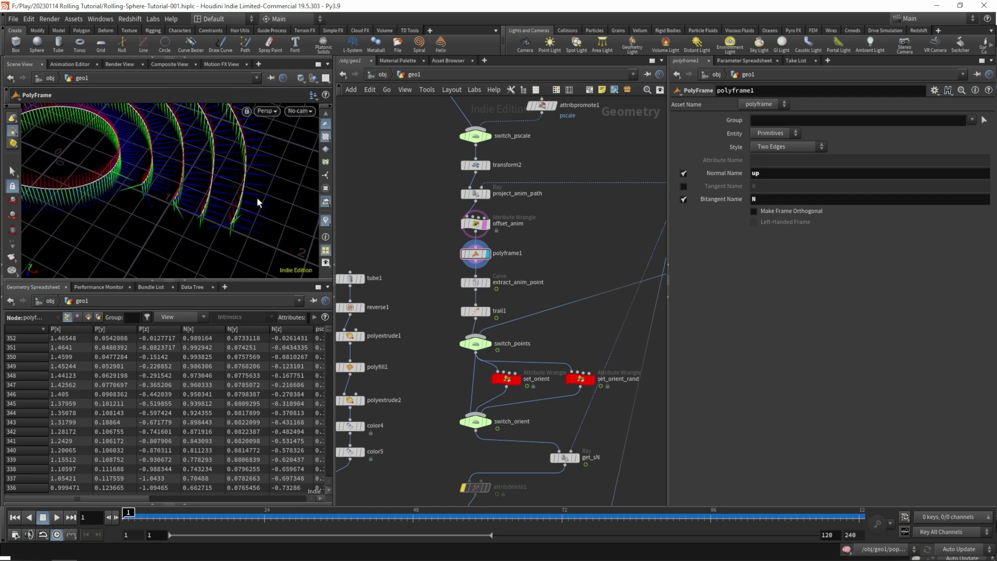
drag(257, 150, 248, 196)
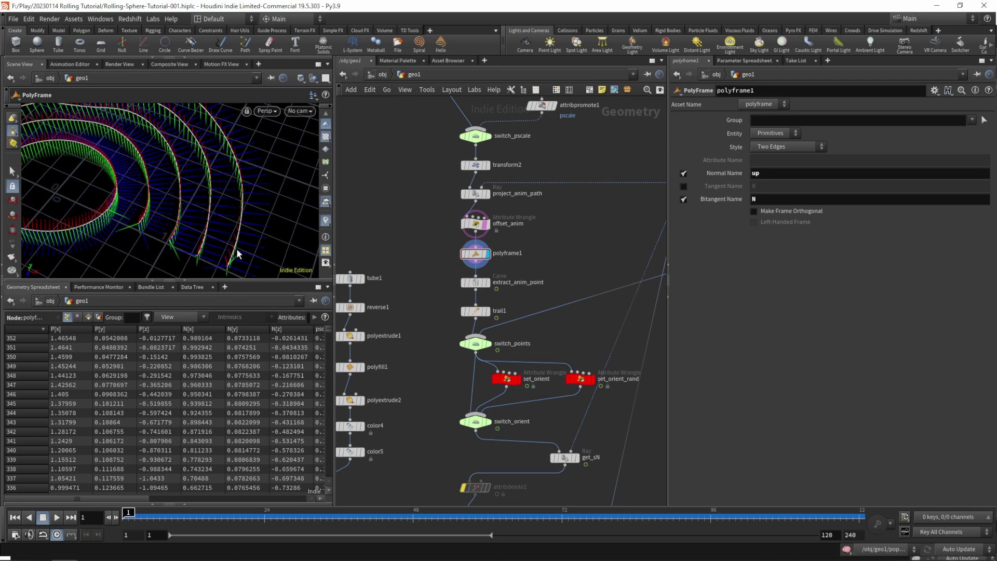
key(Escape)
drag(240, 231, 231, 134)
drag(254, 213, 264, 218)
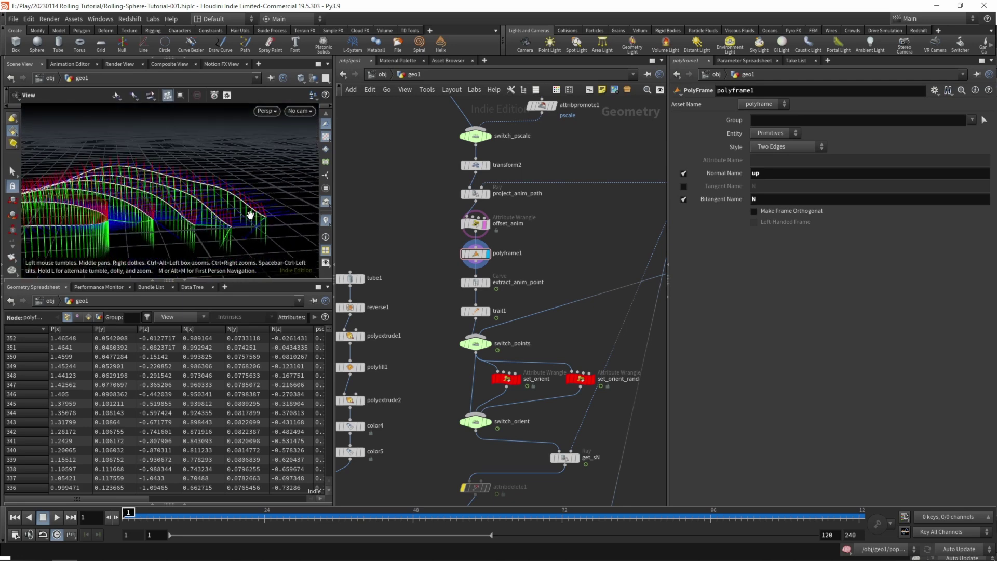
key(Return)
Display switch_orient and play the animation to frame 48 to check the axes on the moving points
scroll(422, 337, down, 3)
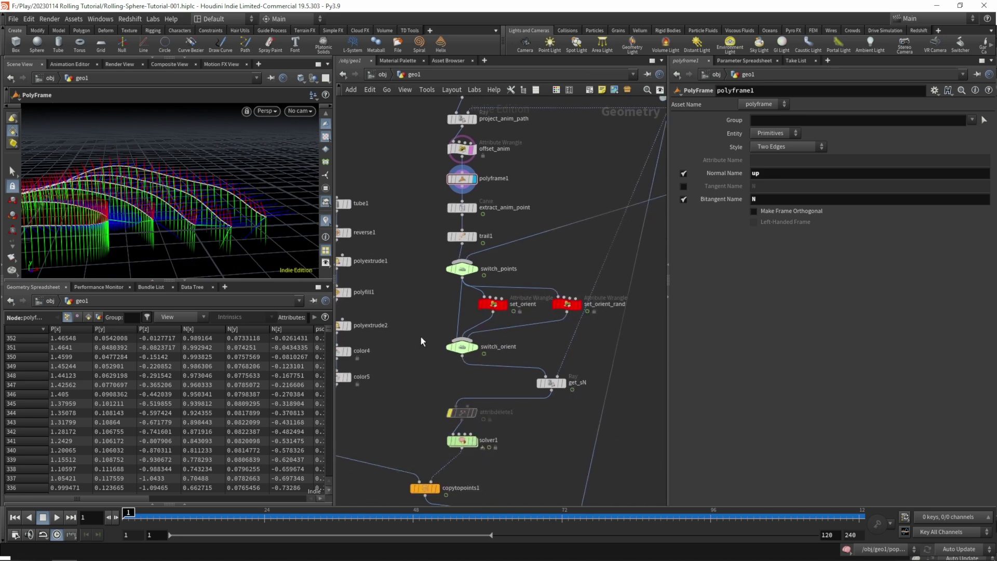
click(461, 346)
click(474, 347)
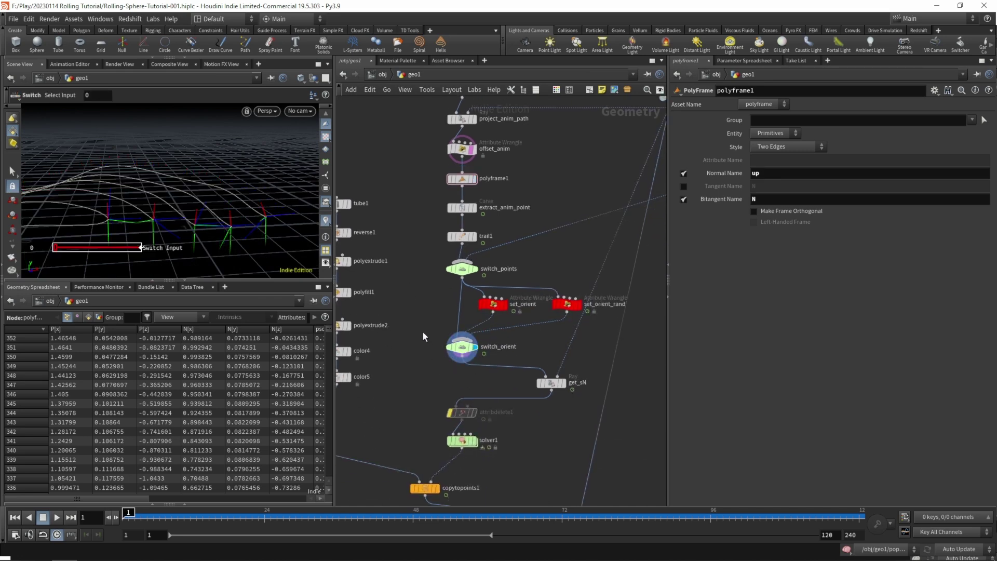
key(Up)
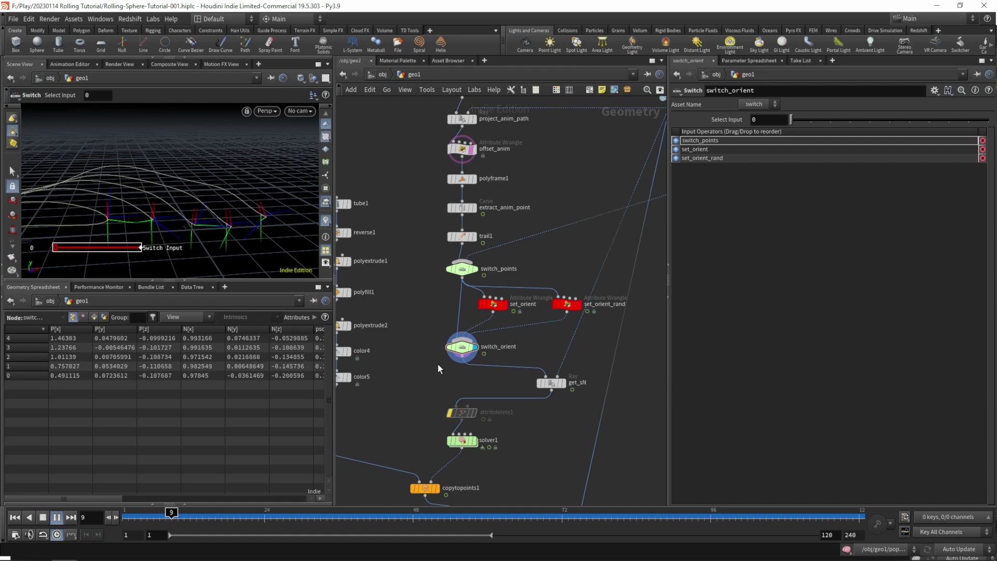
key(Up)
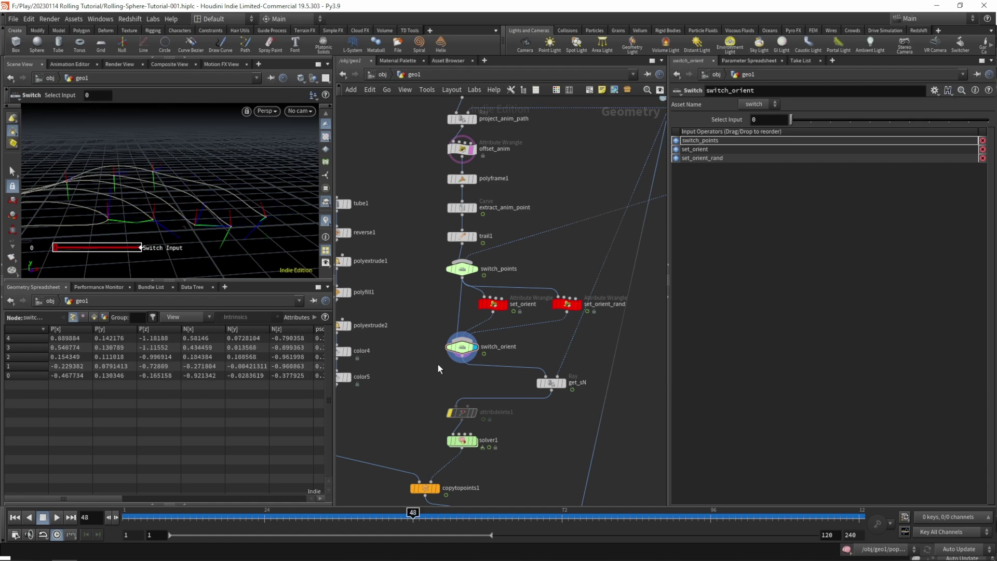
alt+drag(181, 165, 174, 200)
alt+middle_drag(174, 200, 175, 194)
alt+drag(174, 195, 151, 196)
alt+middle_drag(151, 195, 220, 214)
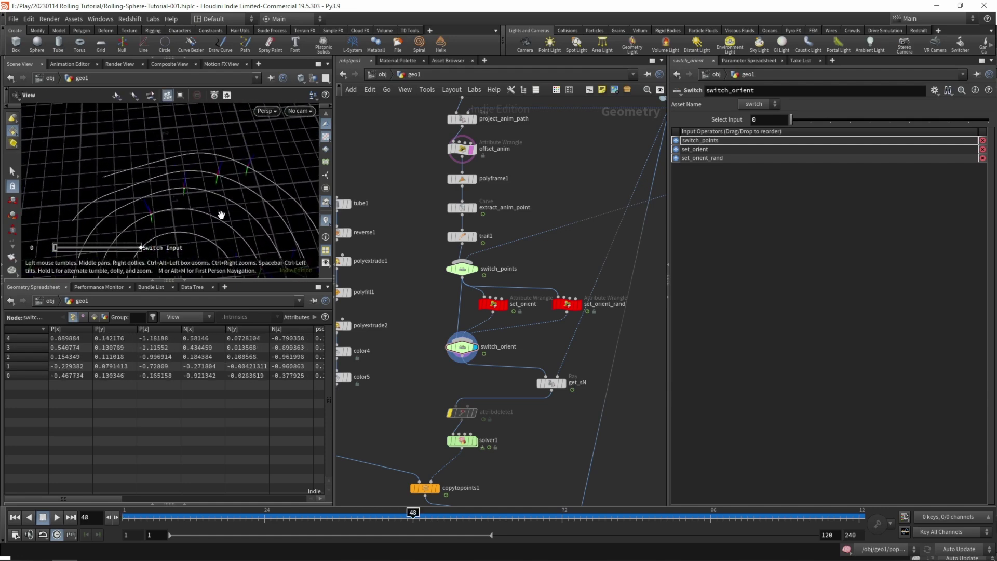
alt+right_drag(226, 201, 216, 179)
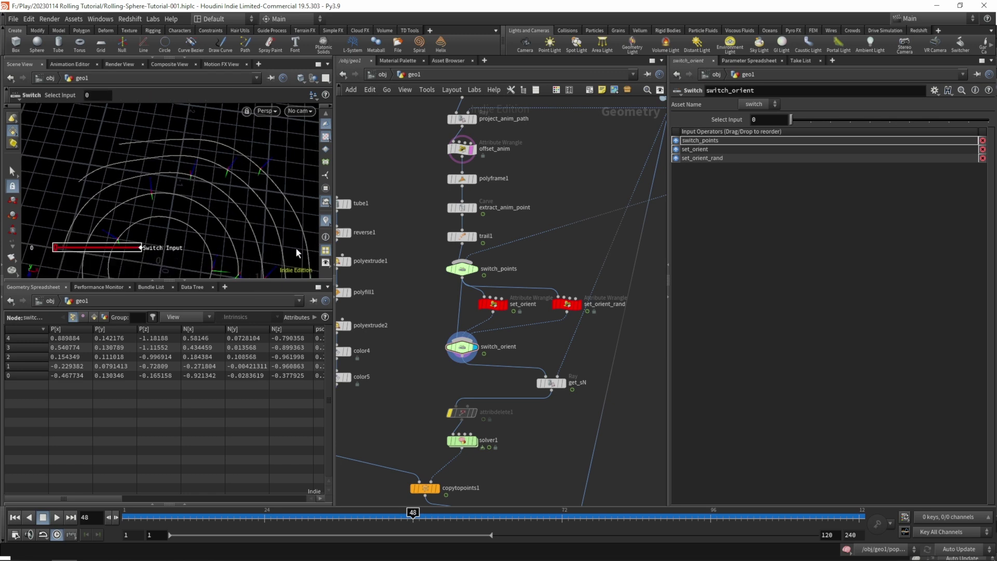
Display merge1, inspect the wheels on the terrain at frame 48 and return to frame 1
middle_drag(479, 446, 477, 332)
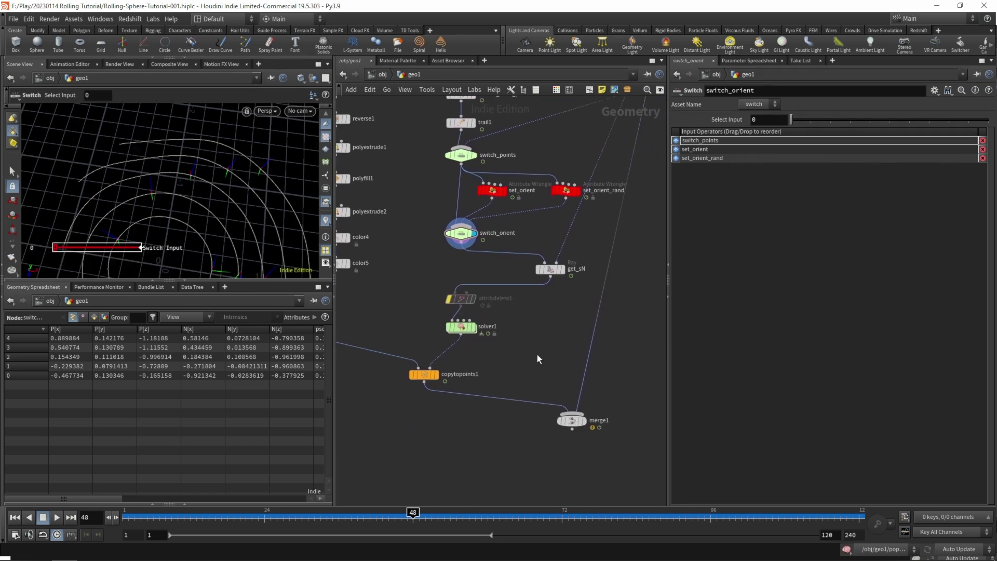
click(583, 420)
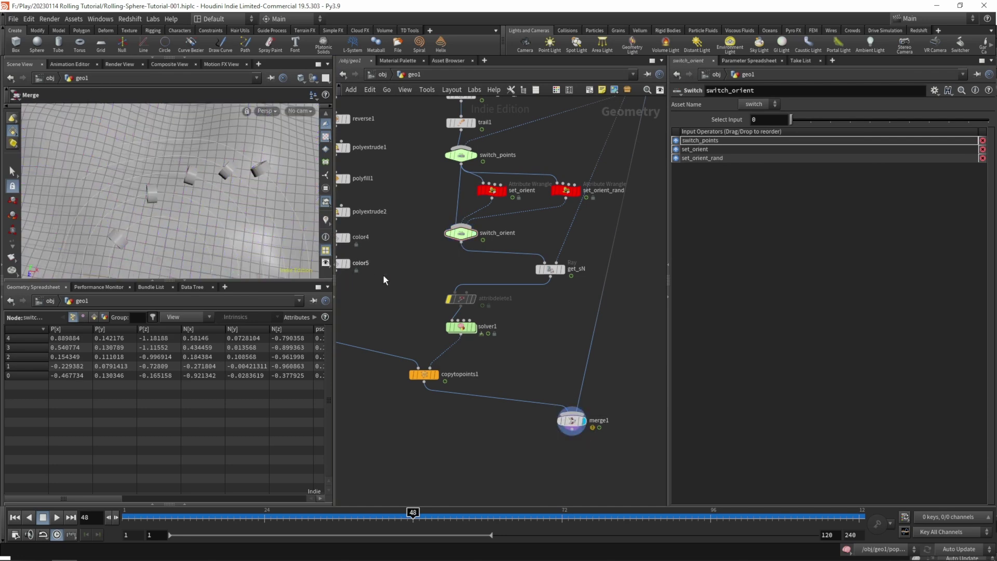
key(Escape)
mouse_move(256, 218)
mouse_down()
mouse_move(240, 185)
mouse_move(242, 218)
mouse_up()
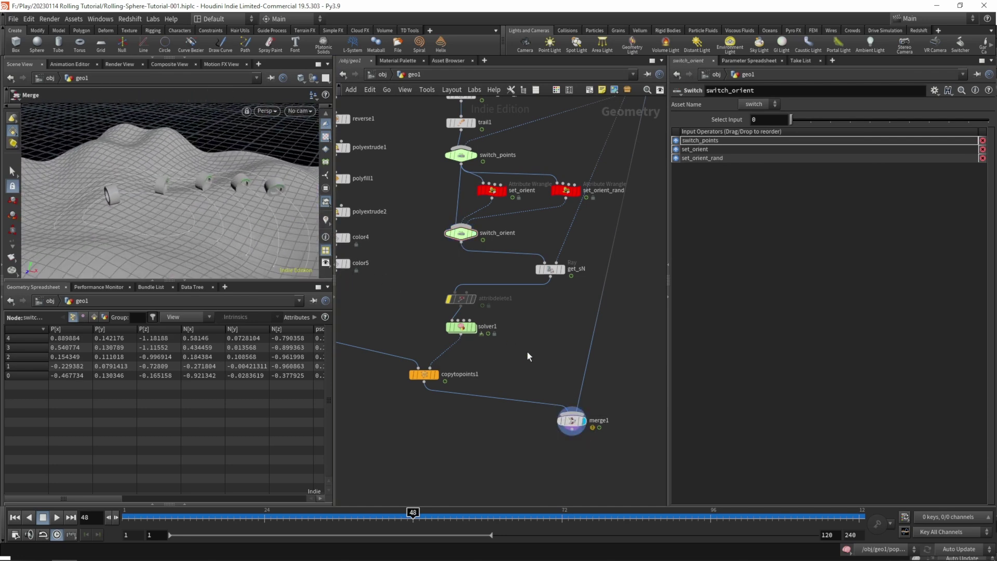
key(ctrl+Up)
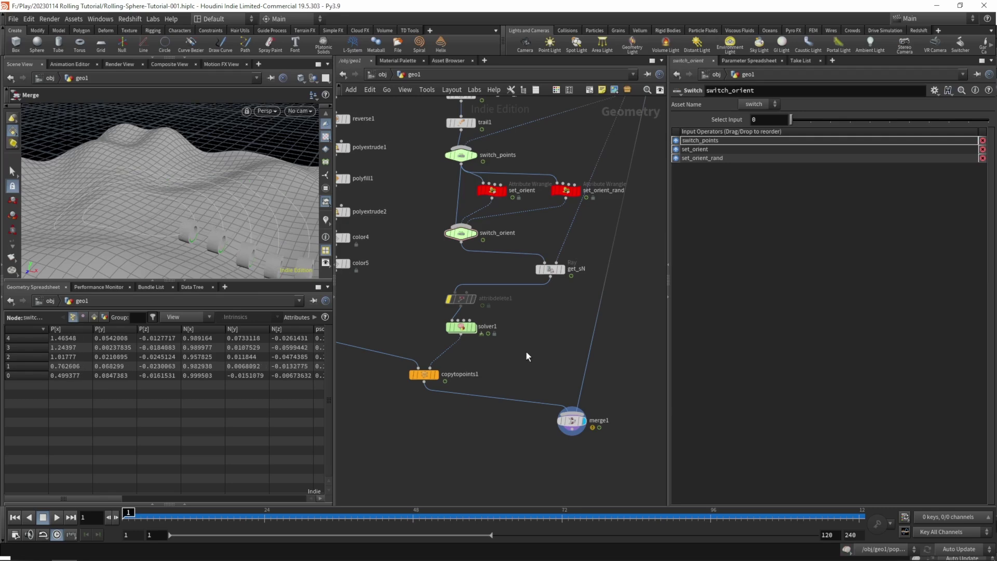
Inspect solver1's parameters, play the wheel animation over the terrain and return to frame 1
click(459, 327)
click(528, 305)
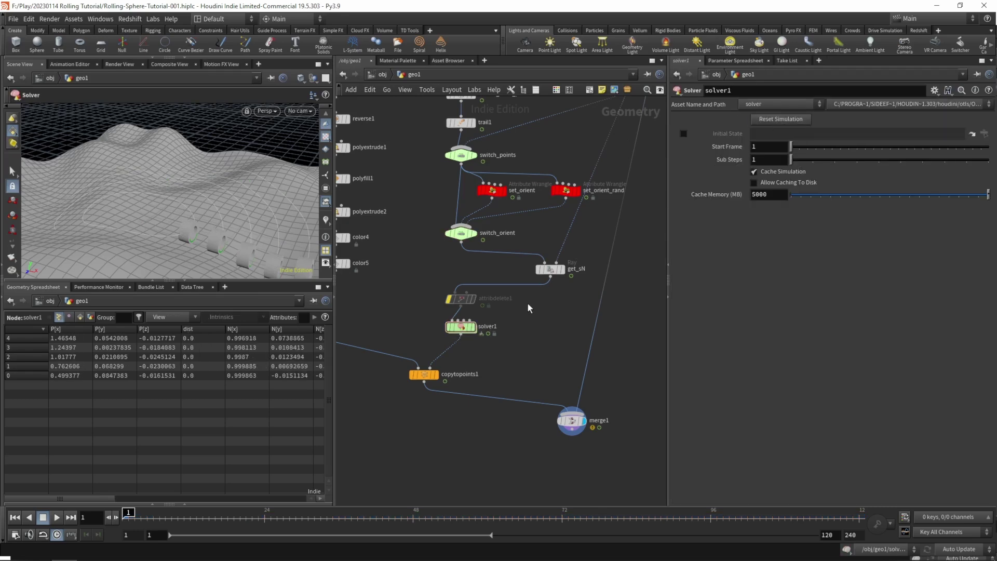
mouse_move(229, 225)
alt+mouse_down()
mouse_move(229, 211)
mouse_move(222, 229)
alt+mouse_up()
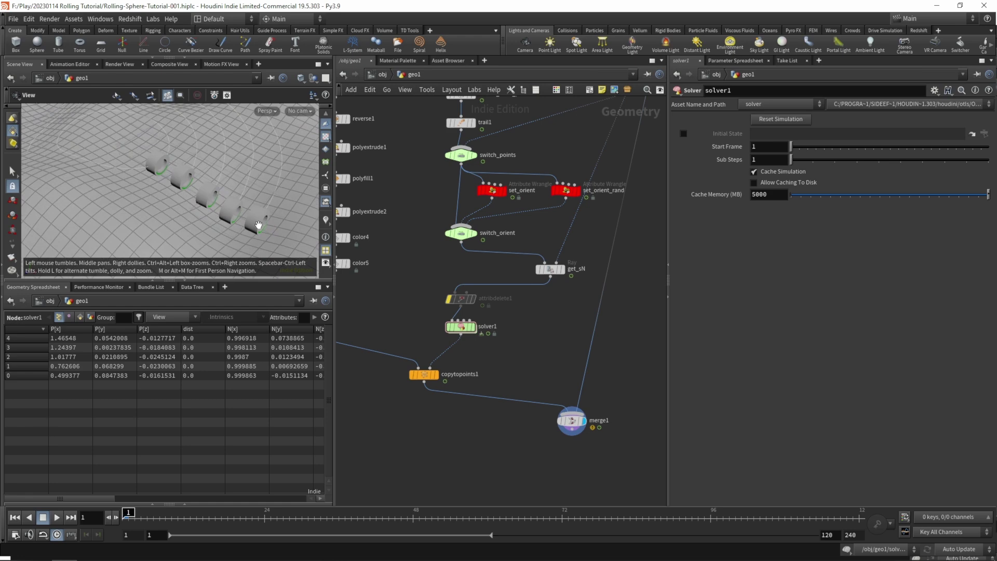
scroll(245, 217, down, 8)
key(Return)
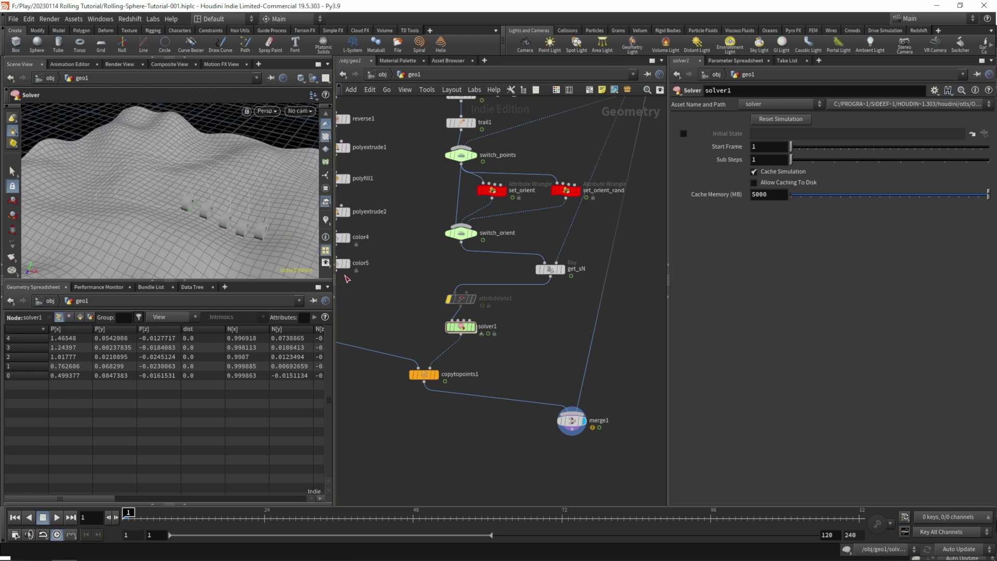
key(Up)
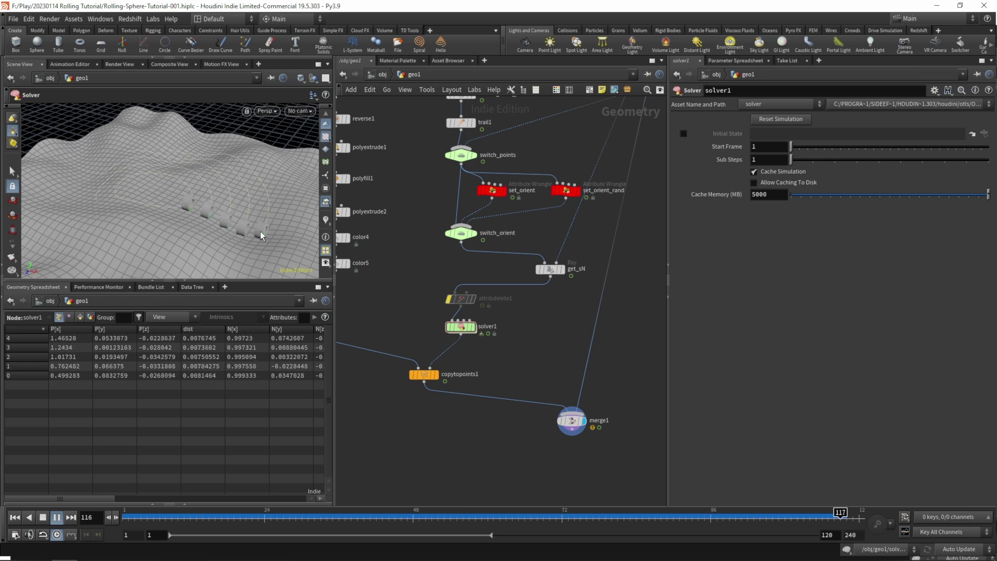
key(ctrl+Up)
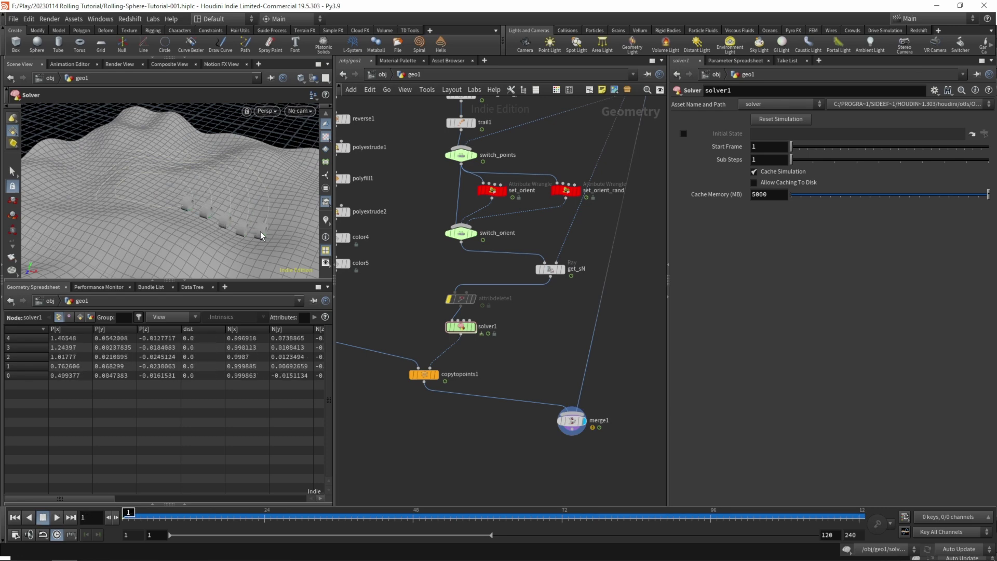
Enter solver1 and review the attribwrangle1 lines that multiply N and up by the rotation matrix
double_click(462, 327)
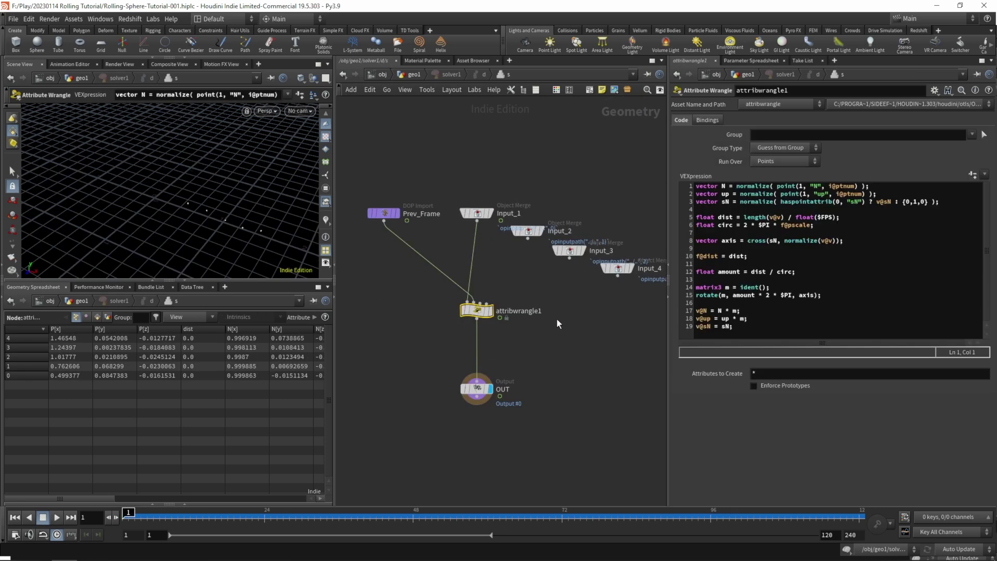
click(718, 312)
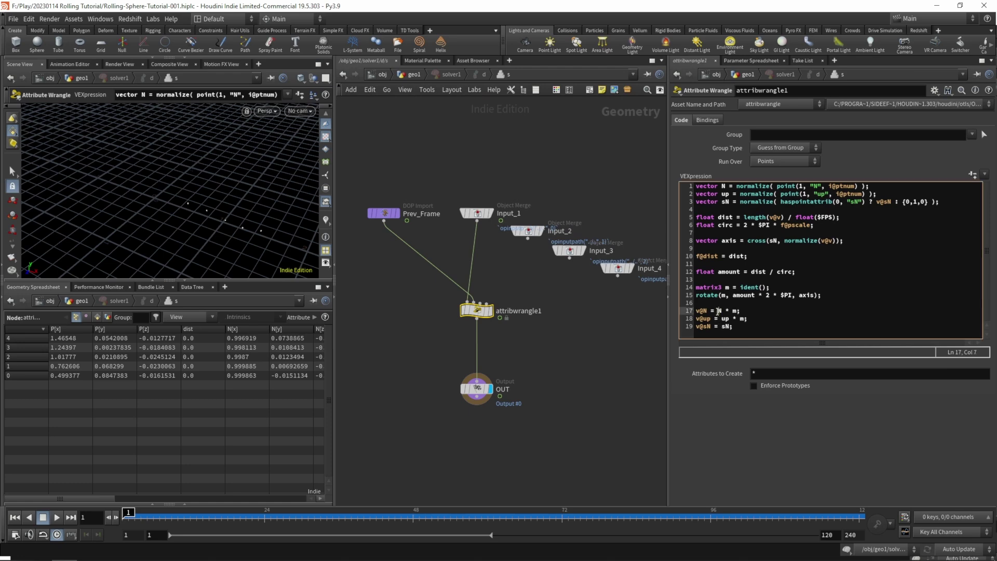
drag(722, 319, 740, 311)
click(514, 350)
click(748, 311)
click(557, 356)
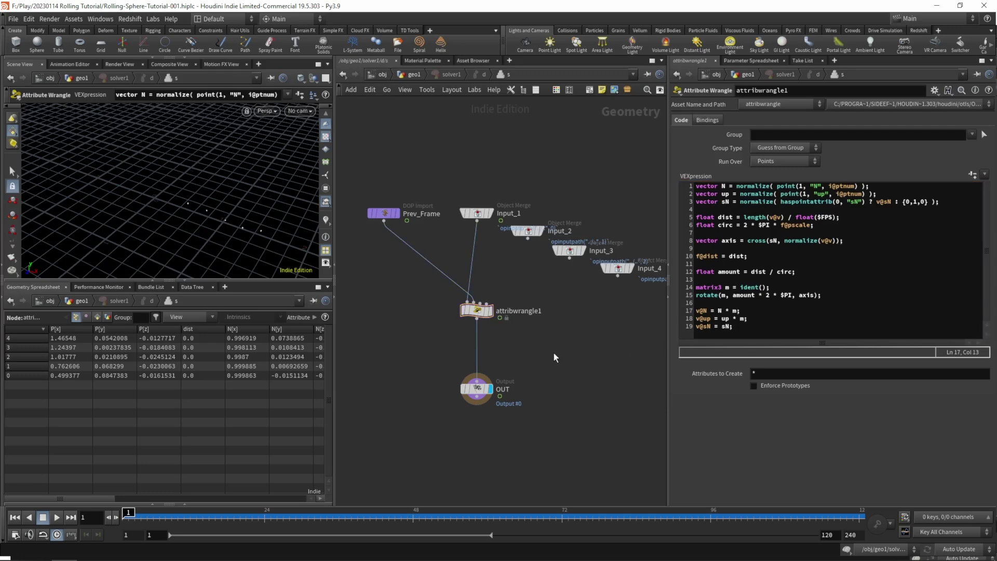
Go back to geo1 and compare the attribute directions on the paths at offset_anim and polyframe1 with visualizers on
key(u)
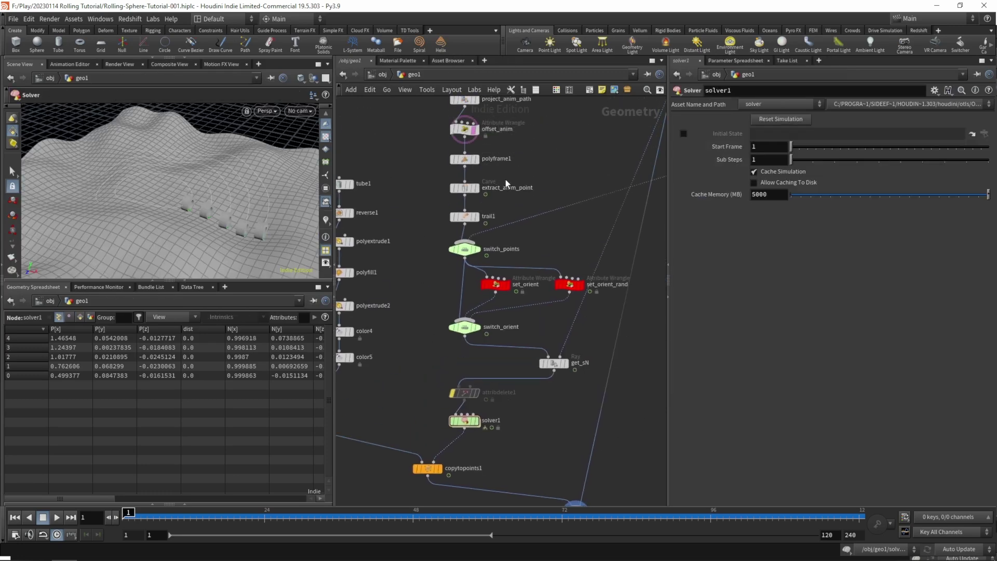
click(477, 129)
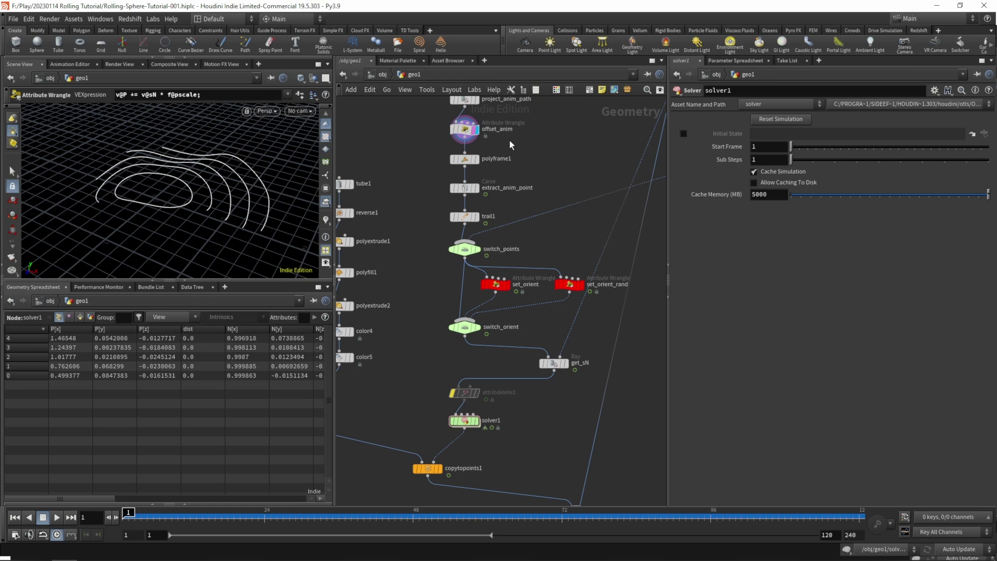
click(325, 221)
alt+right_drag(256, 197, 279, 156)
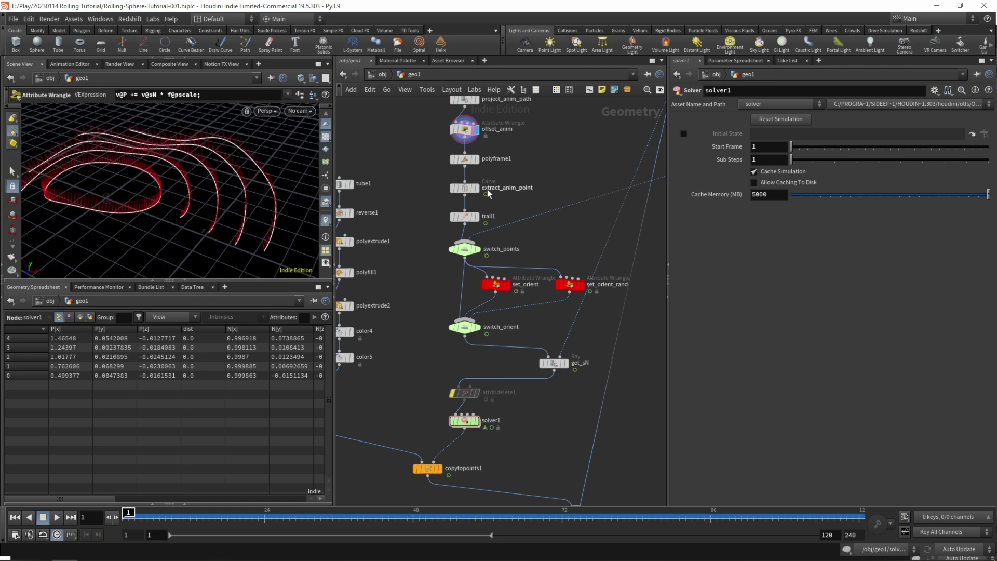
click(476, 159)
click(464, 158)
mouse_move(295, 234)
alt+mouse_down()
mouse_move(280, 231)
mouse_move(282, 249)
alt+mouse_up()
middle_drag(477, 431, 472, 369)
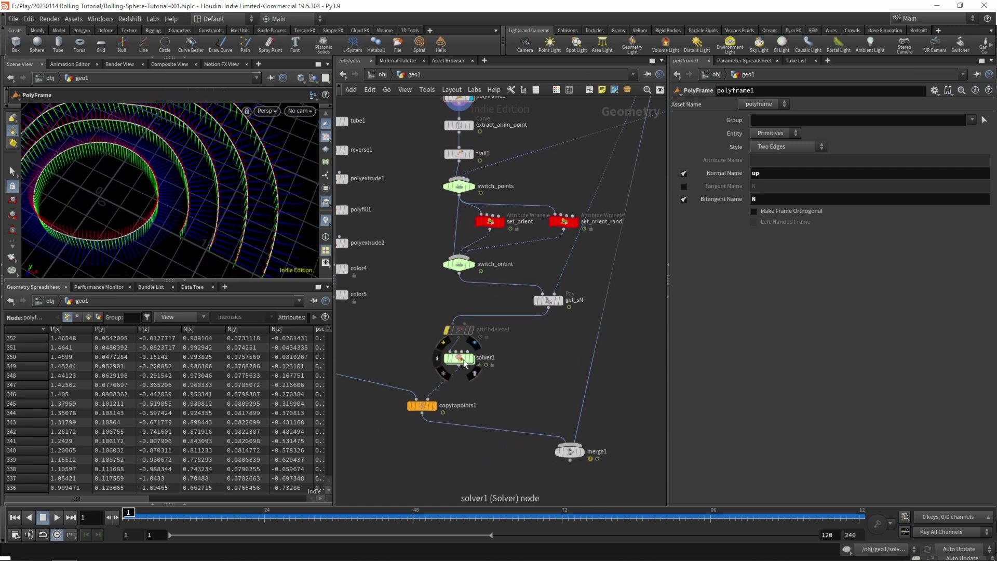
Inside solver1, duplicate attribwrangle1 beside the original, keeping both input connections
double_click(461, 359)
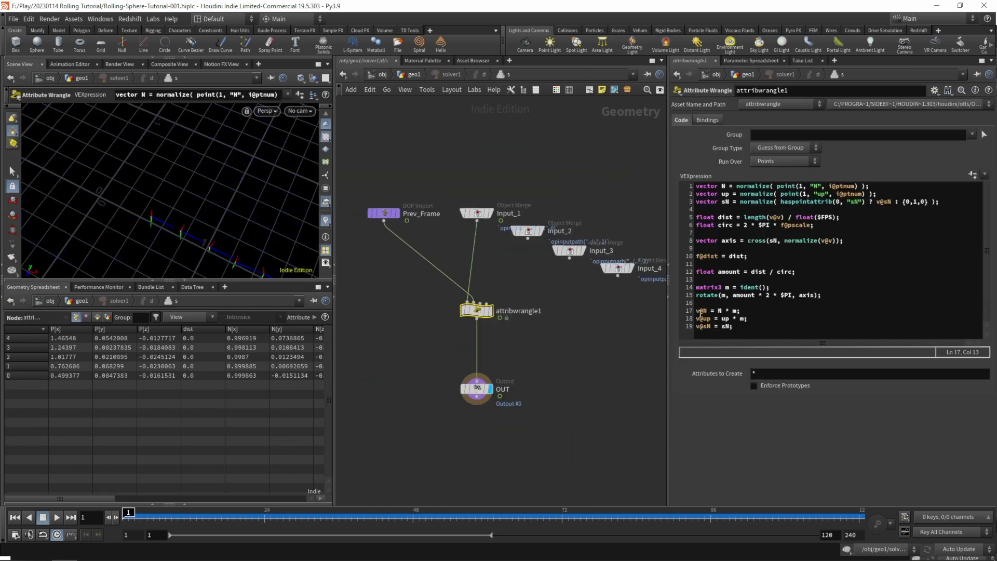
mouse_move(477, 315)
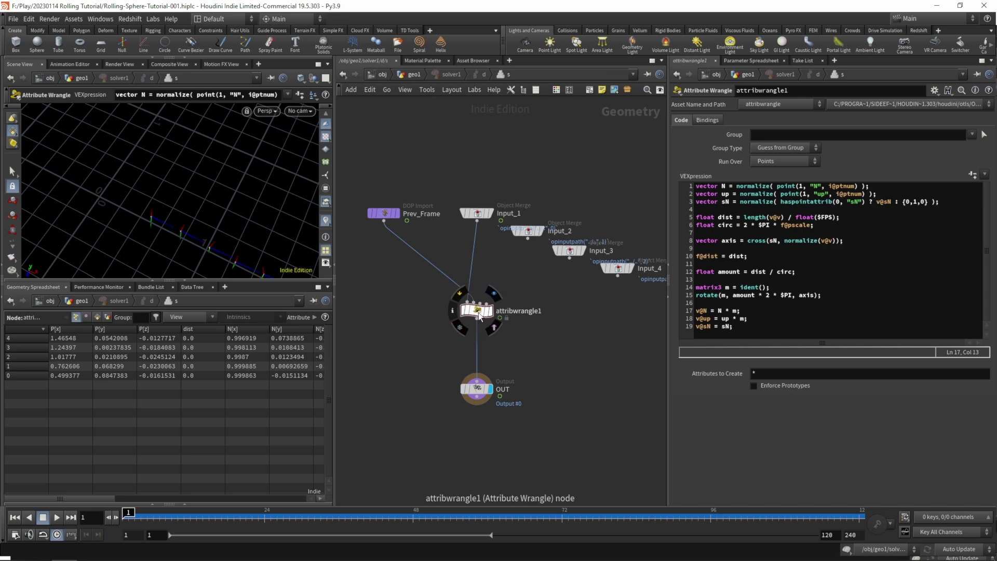
alt+drag(479, 315, 578, 313)
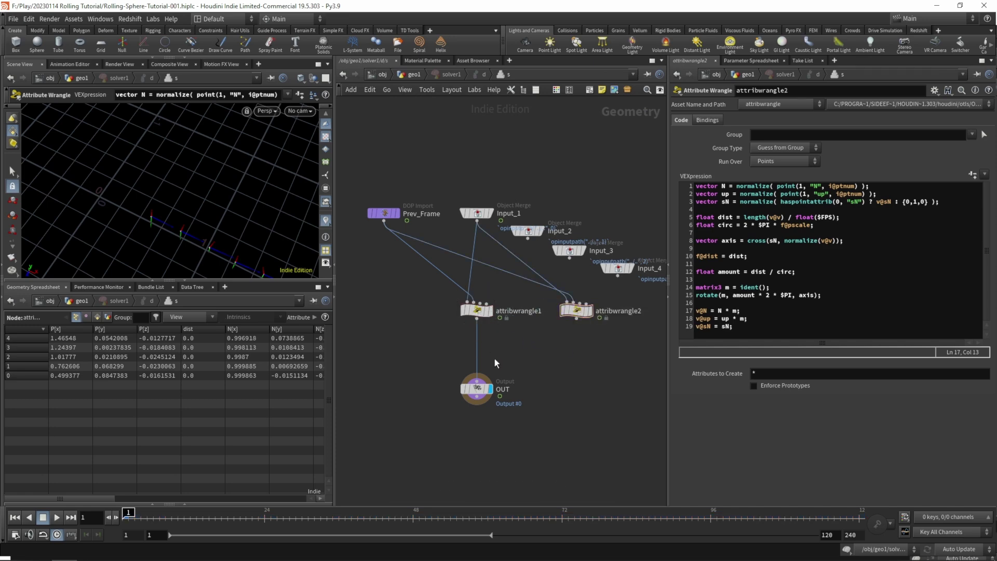
Insert a Switch node between attribwrangle1 and OUT, and connect attribwrangle2 as its second input
key(Tab)
text(switch)
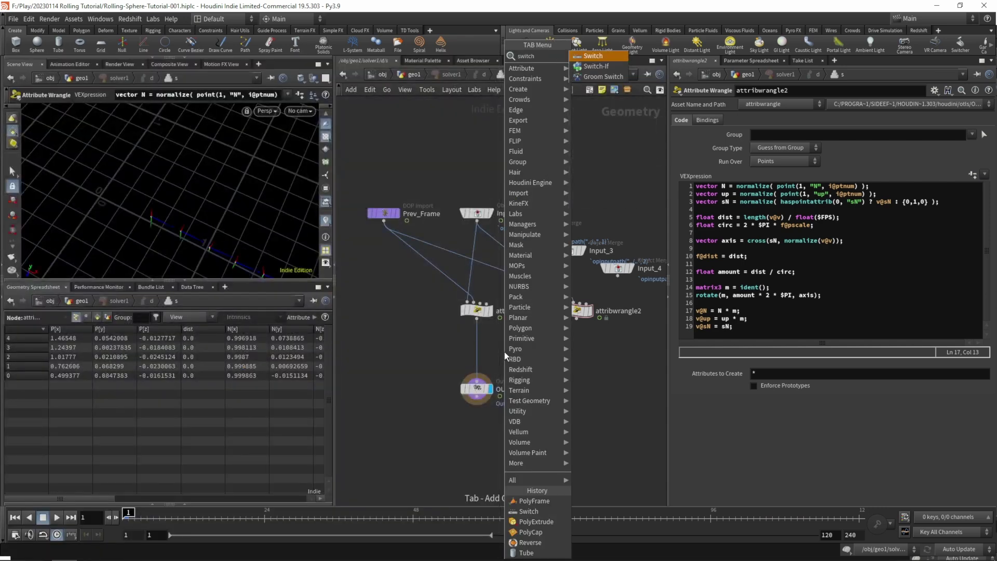
key(Return)
click(476, 351)
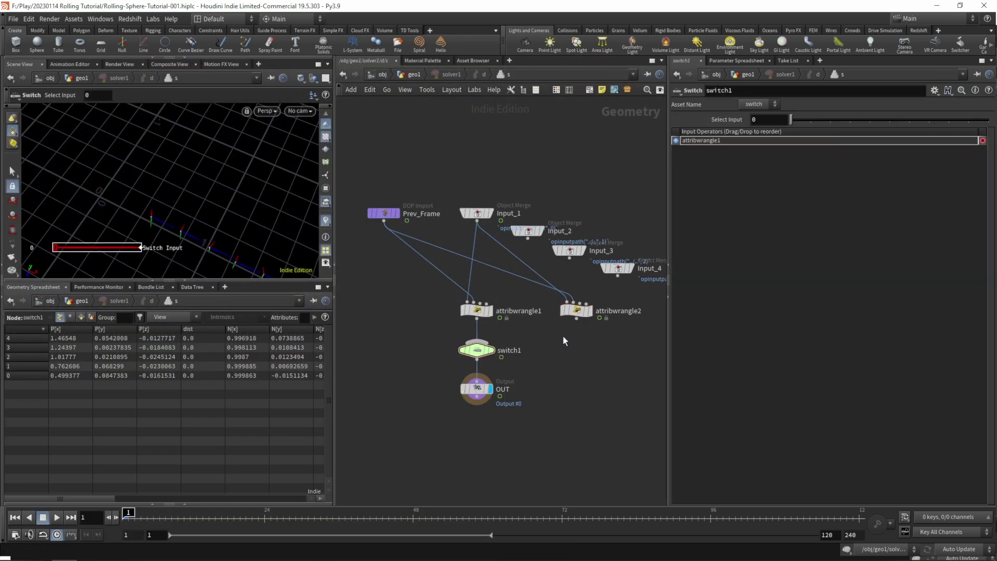
Comment out the line v@N = N * m; in attribwrangle1's VEX code
click(477, 310)
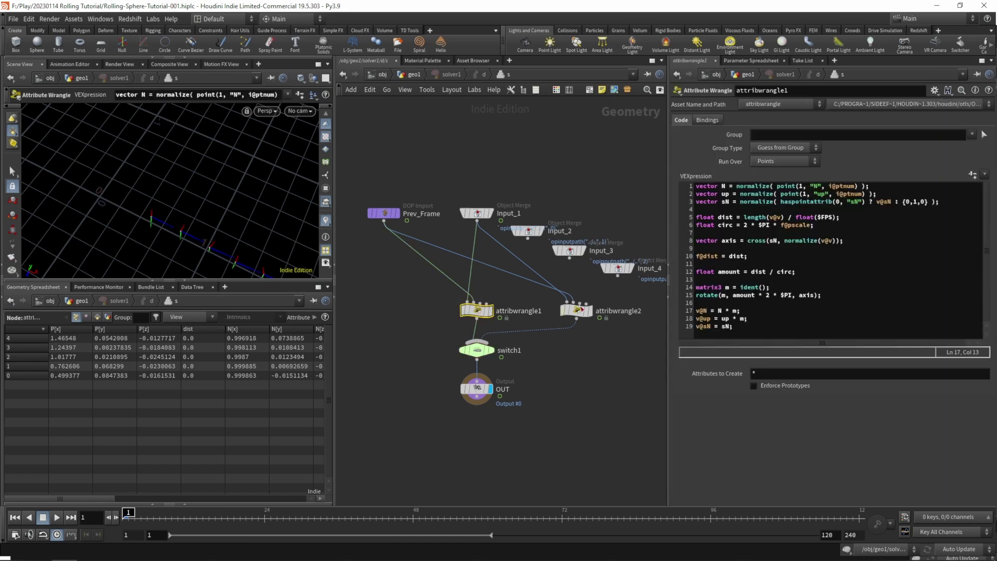
click(696, 310)
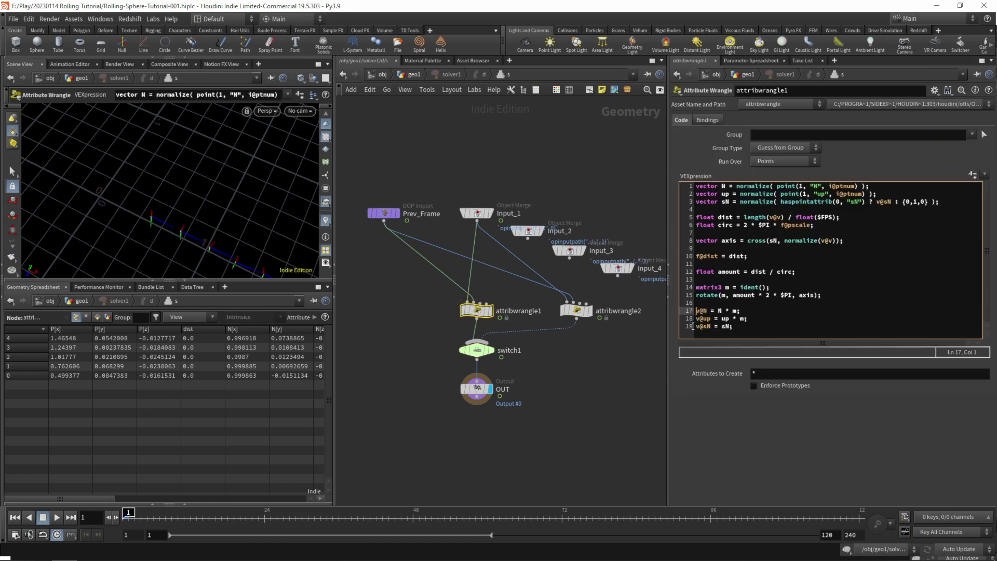
text(//)
click(435, 387)
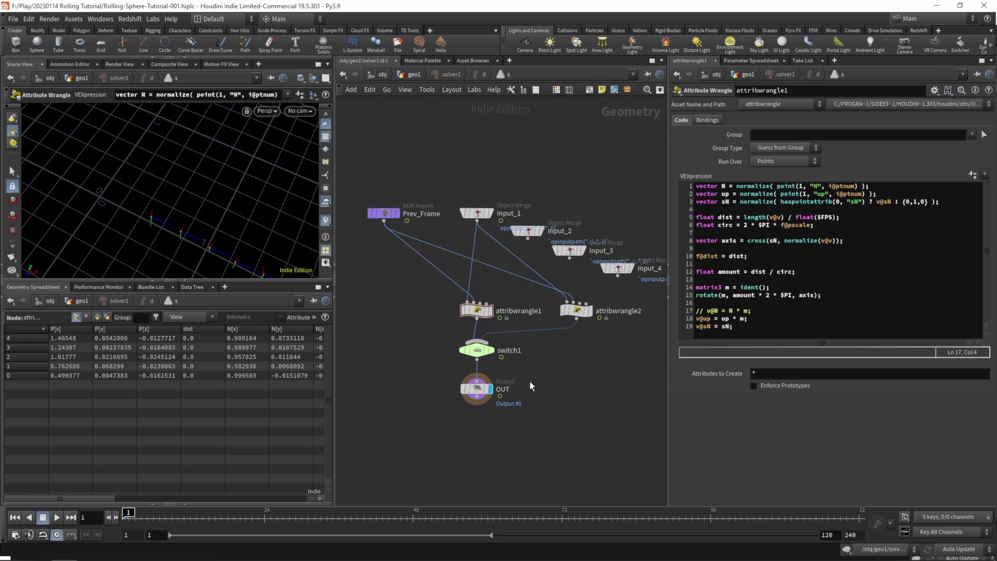
Return to geo1, display solver1, and play the animation from an orbited view to inspect the point axes, ending at frame 1
key(u)
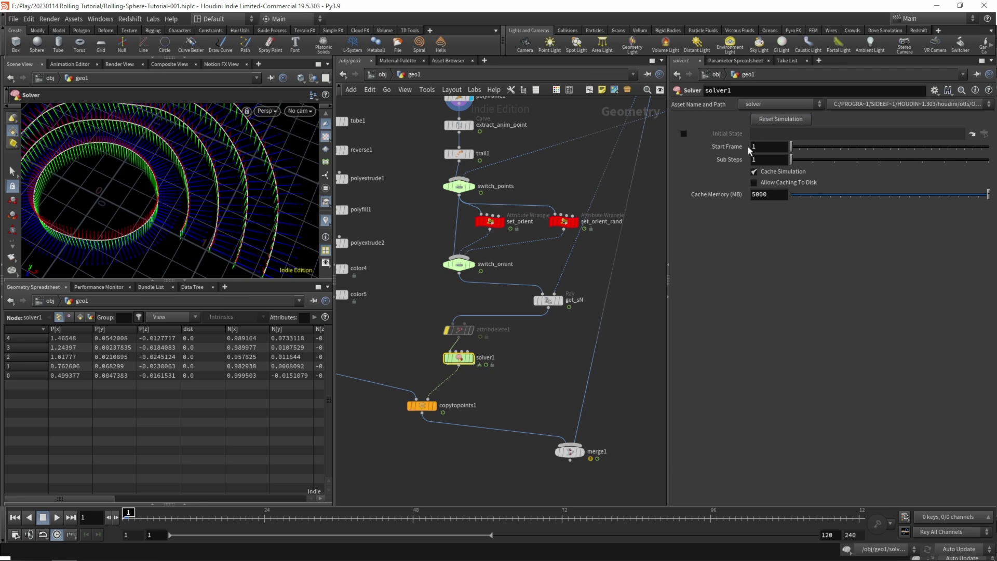
click(470, 358)
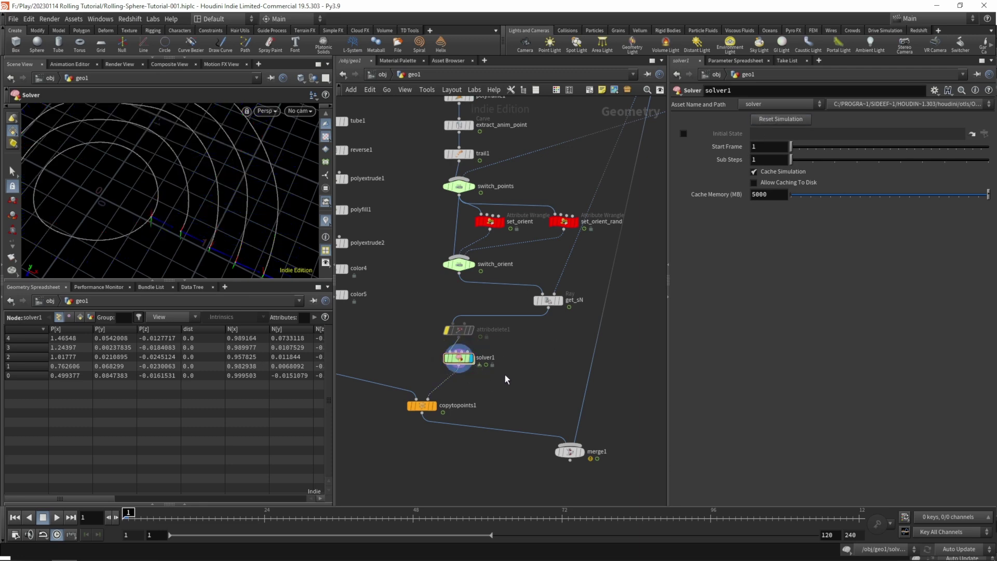
key(Up)
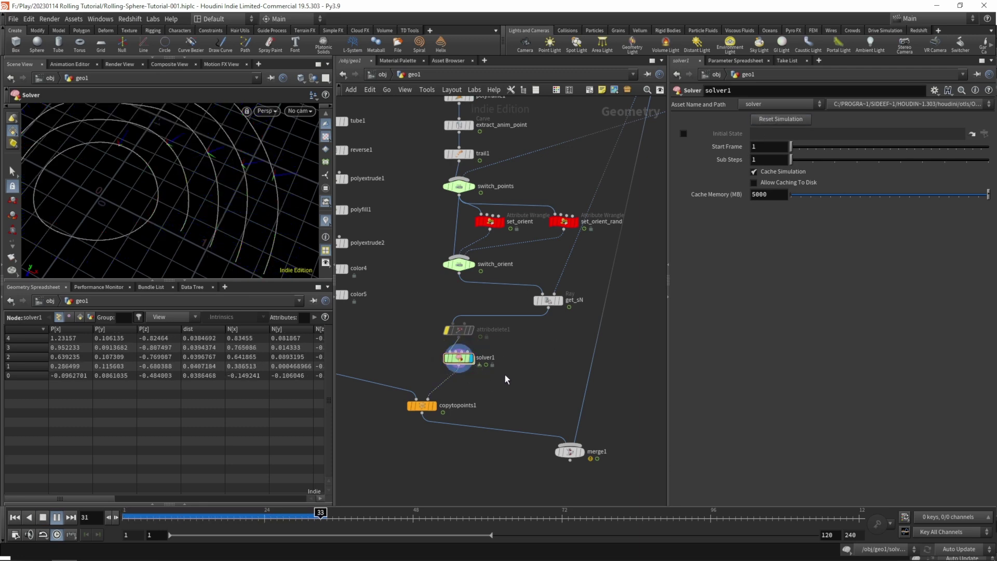
alt+drag(211, 172, 243, 201)
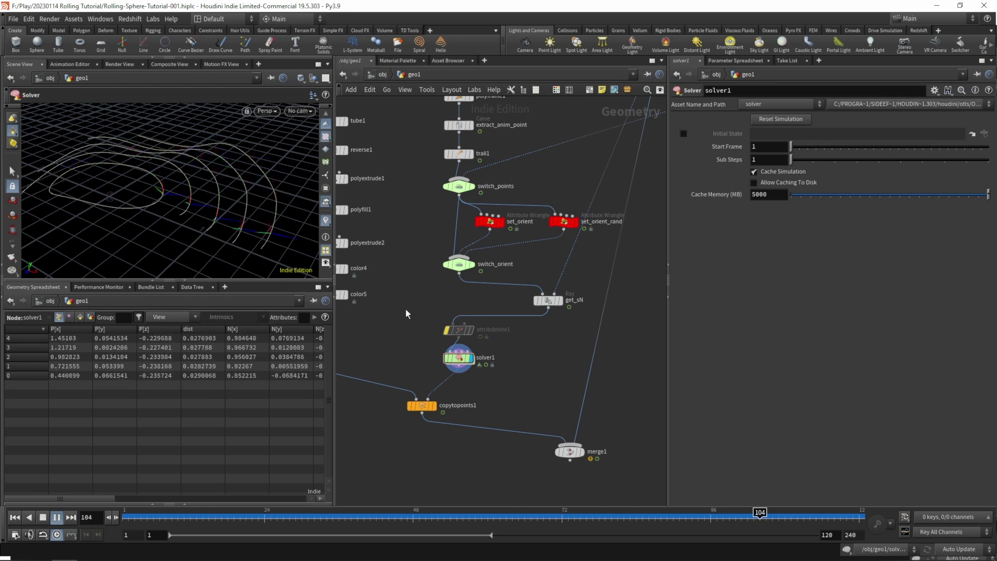
key(ctrl+Up)
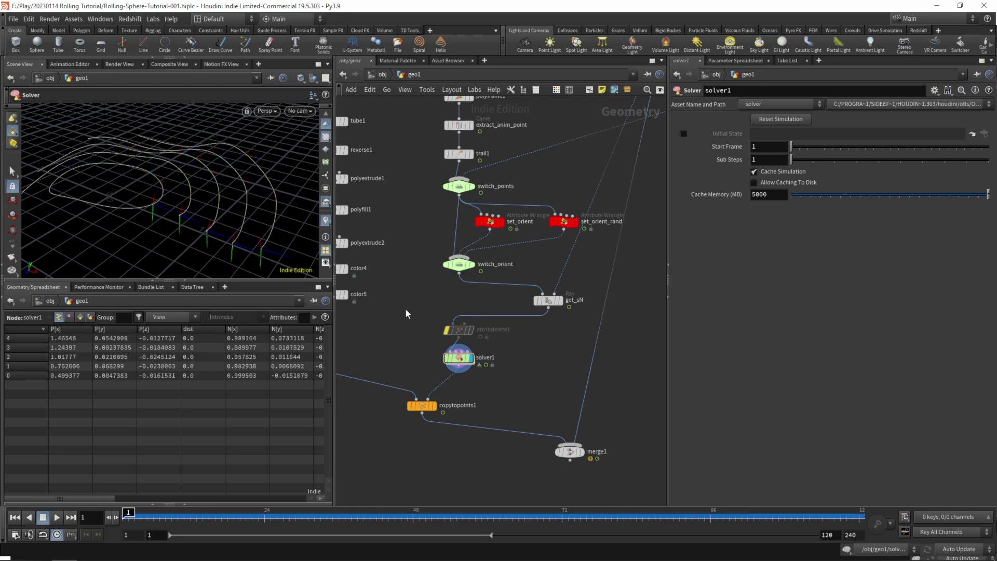
Display merge1 with the visualizers off and play the wheel animation, returning to frame 1
click(582, 452)
click(326, 220)
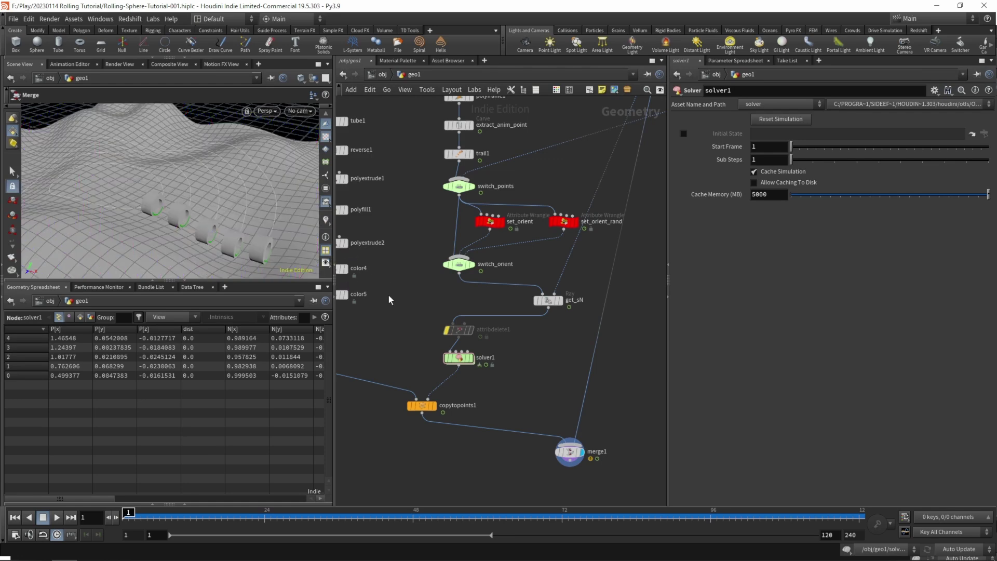
key(Up)
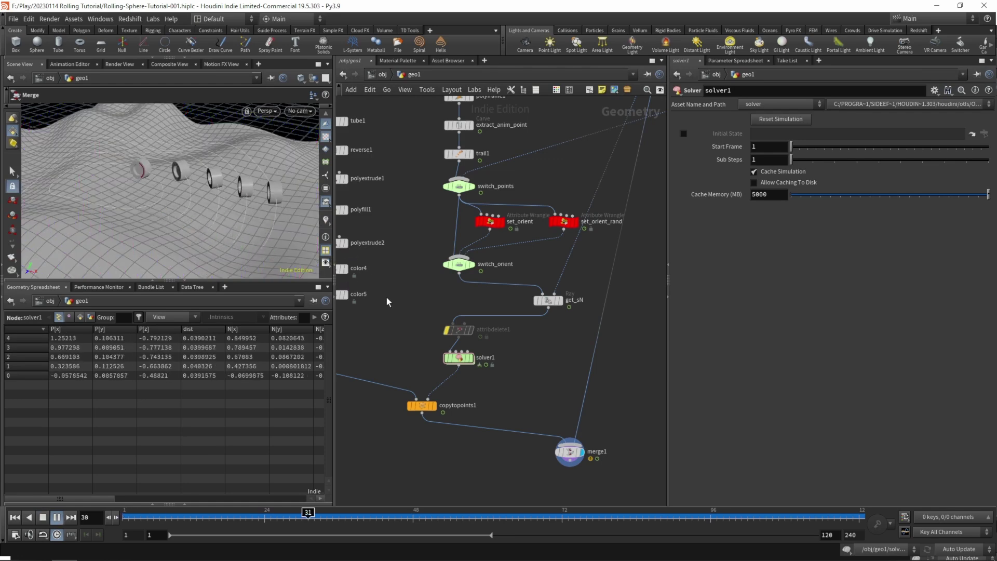
key(ctrl+Up)
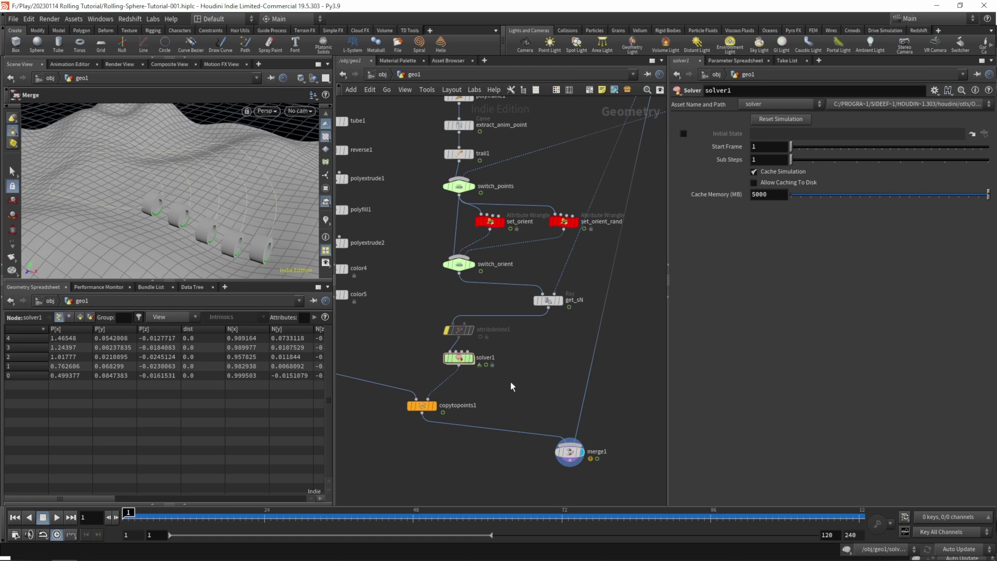
Open solver1's parameter interface for editing and add a Separator and an Integer parameter below the existing parameters
click(458, 357)
click(935, 90)
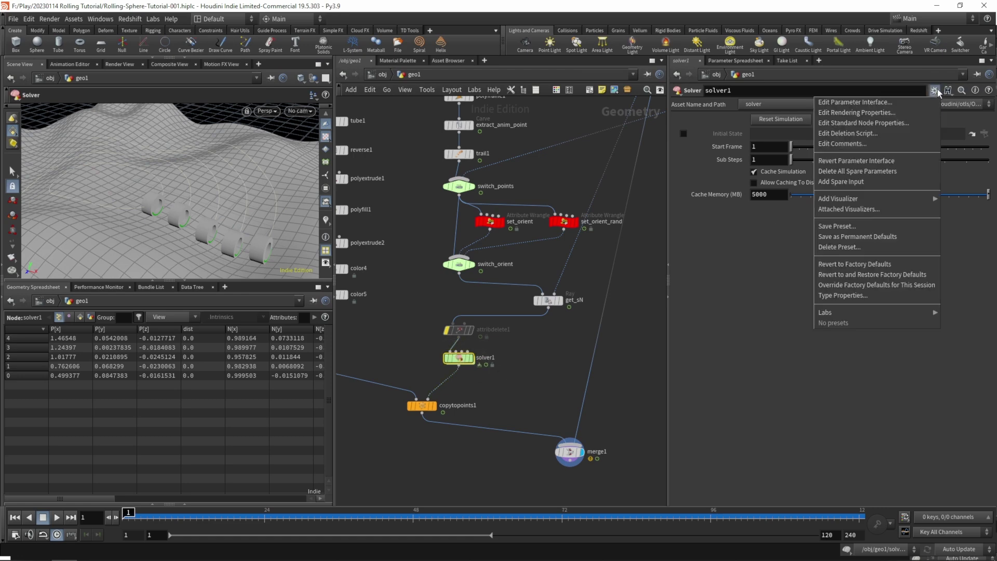
key(Escape)
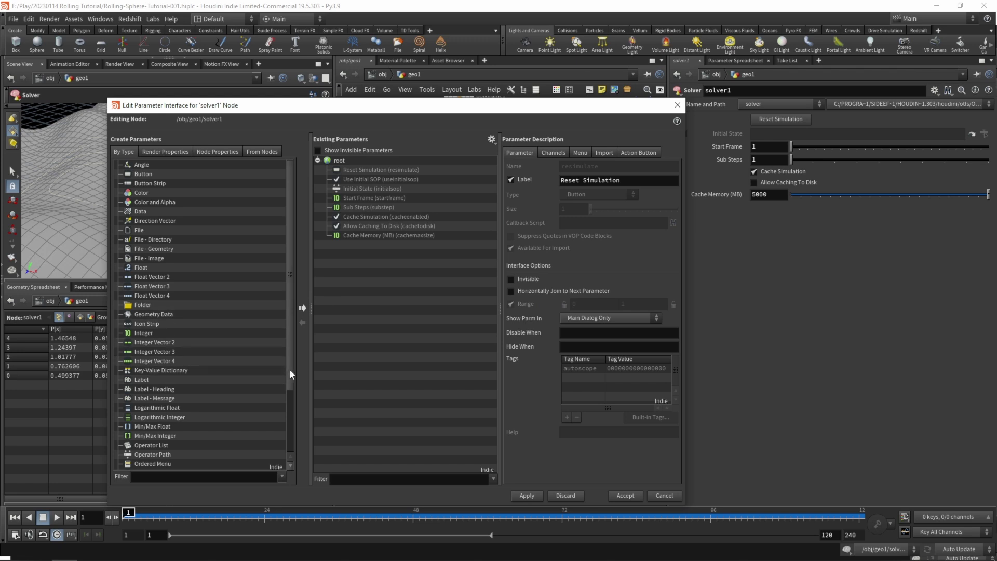
drag(290, 370, 292, 441)
drag(140, 418, 407, 356)
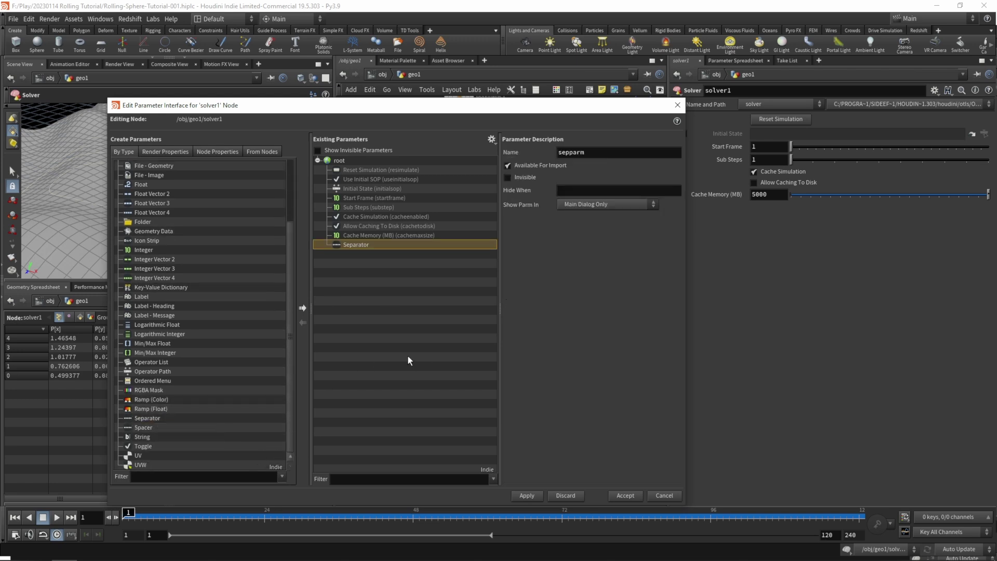
drag(289, 304, 285, 201)
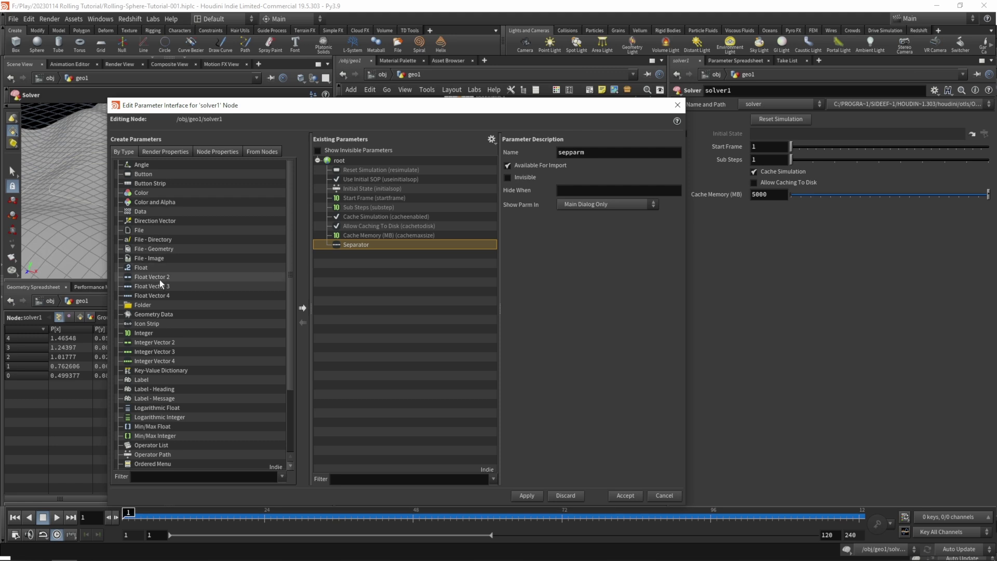
drag(148, 332, 400, 320)
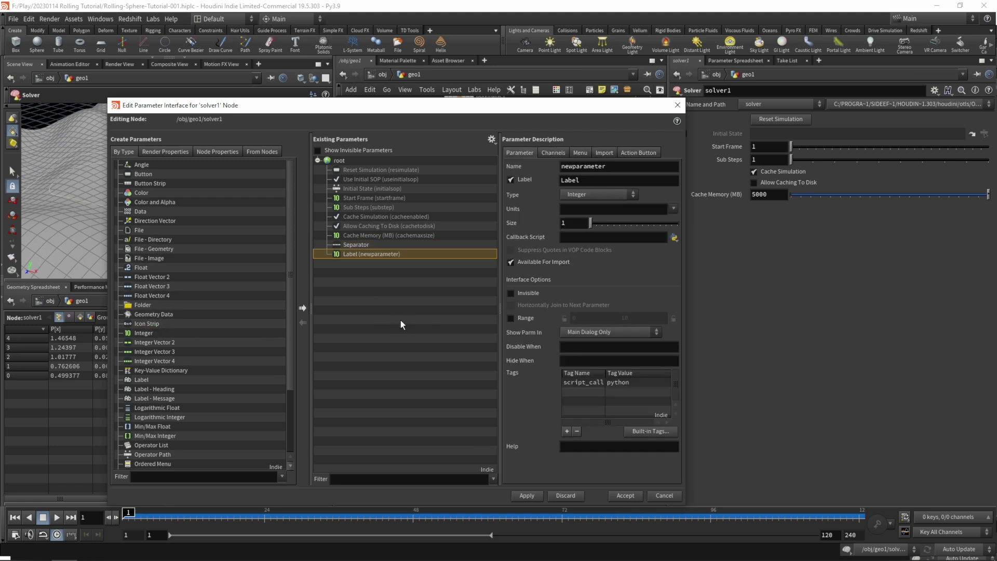
Name the new integer parameter full_rot and label it Full Rotation
double_click(609, 166)
text(f)
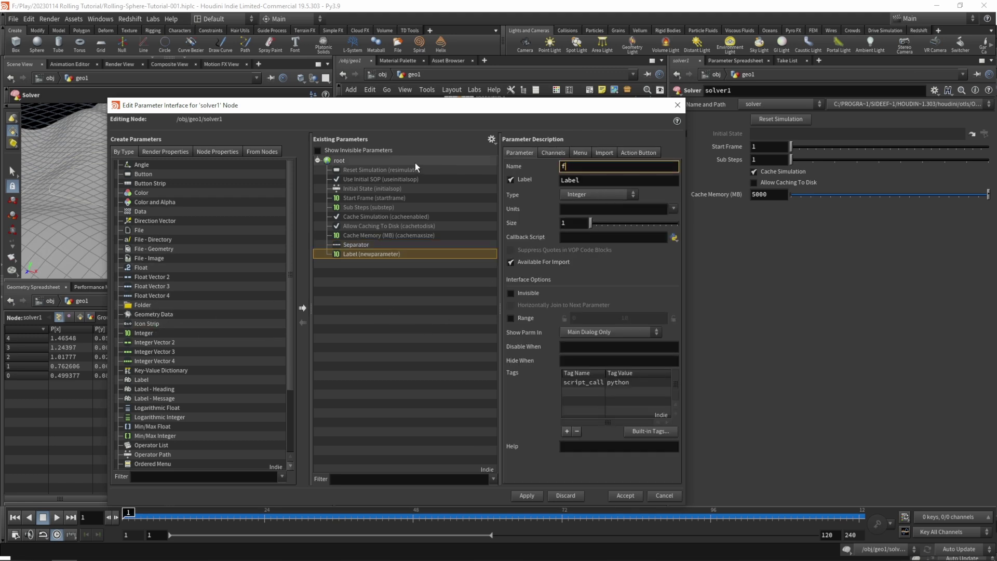
text(ull_rot)
key(Tab)
text(F)
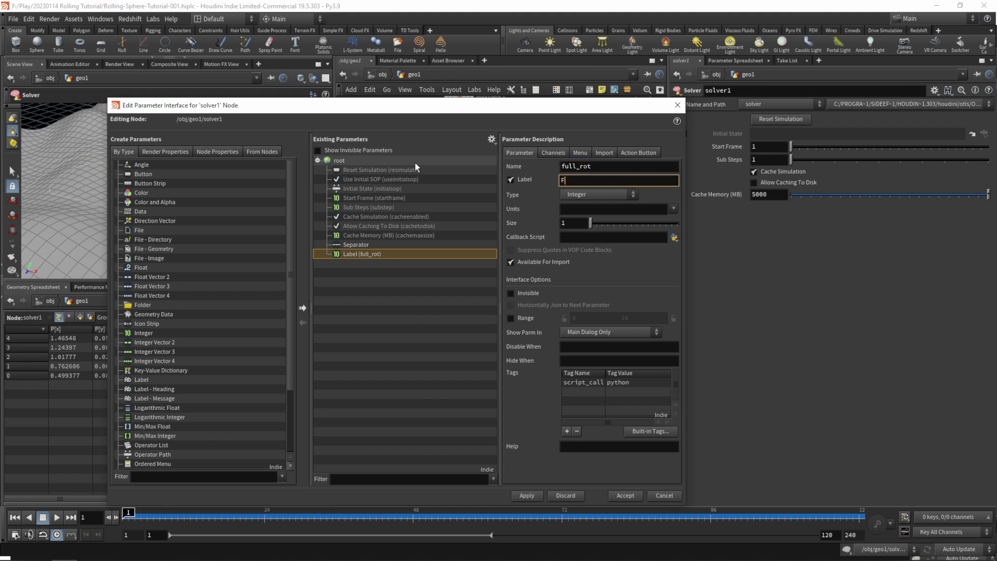
text(ull Rotation)
key(Tab)
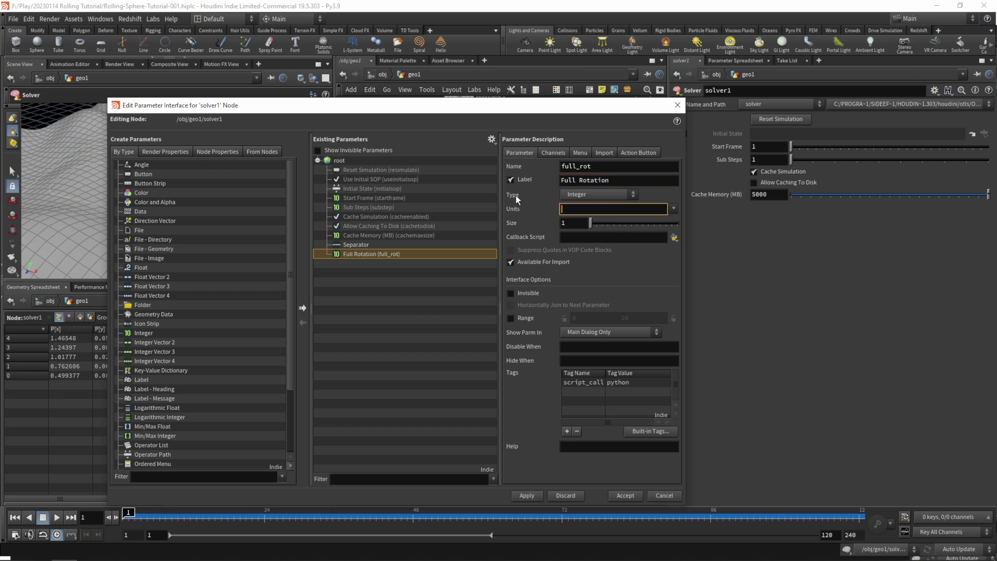
Enable the Full Rotation parameter's range from 0 to 1, and apply and accept the interface changes
click(510, 318)
drag(634, 319, 546, 258)
text(1)
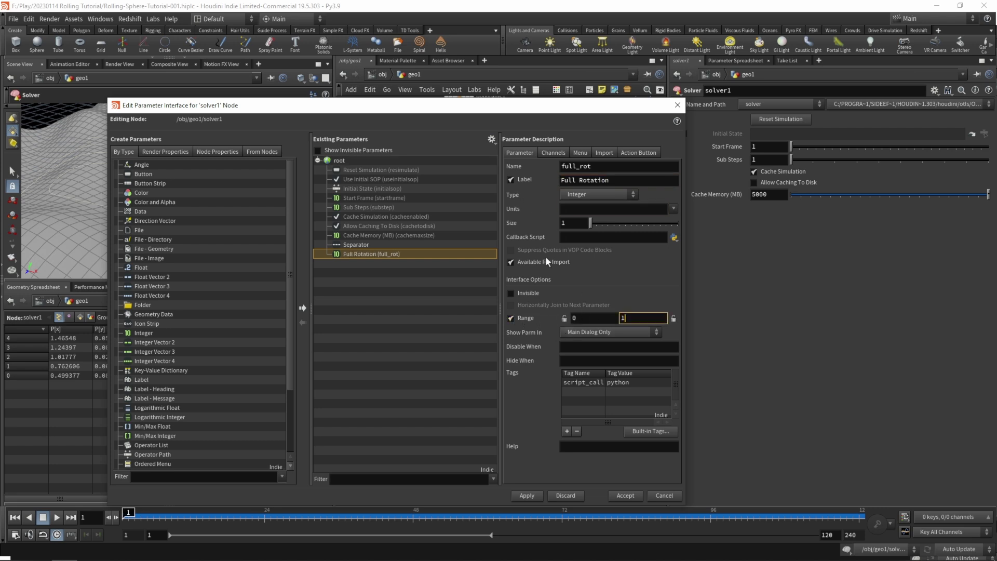
key(Return)
click(537, 491)
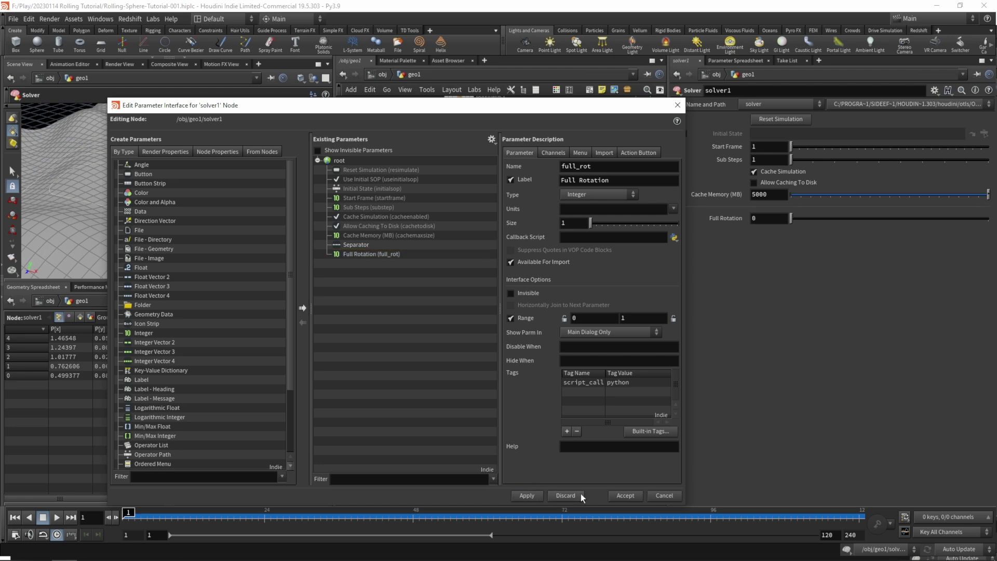
click(625, 495)
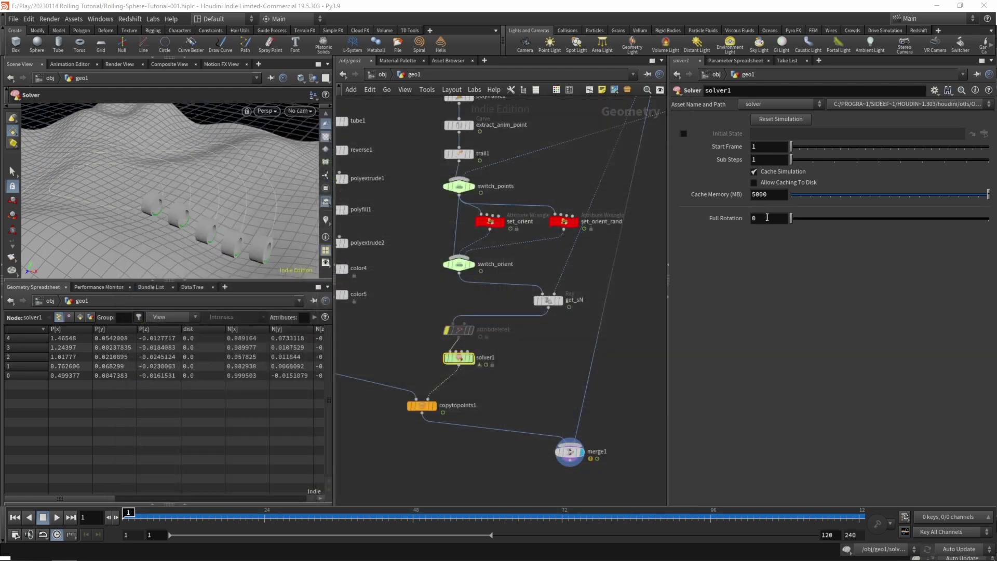
Copy solver1's Full Rotation parameter and paste it as a relative reference into Select Input of switch1 inside the solver
right_click(767, 217)
click(789, 291)
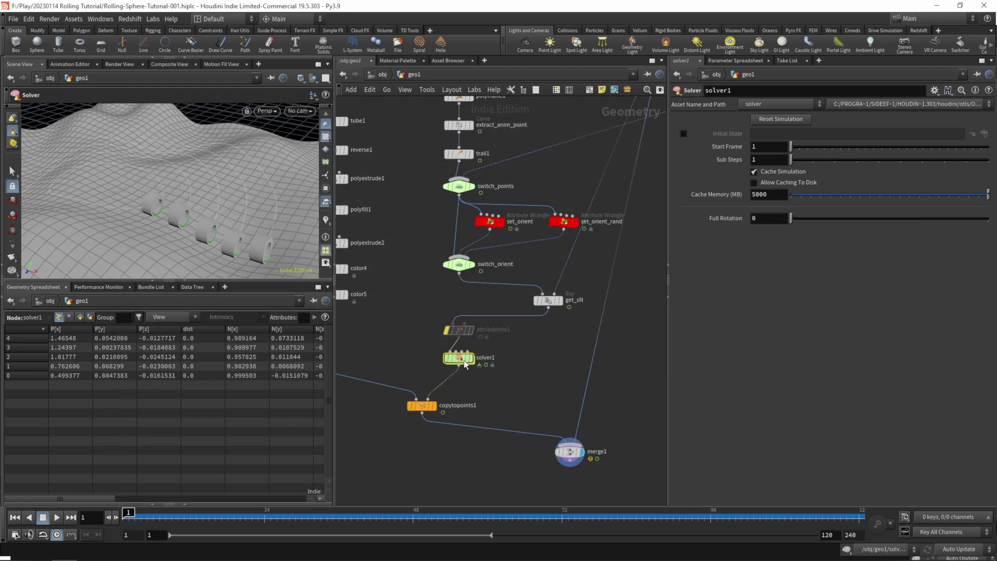
double_click(465, 363)
click(476, 350)
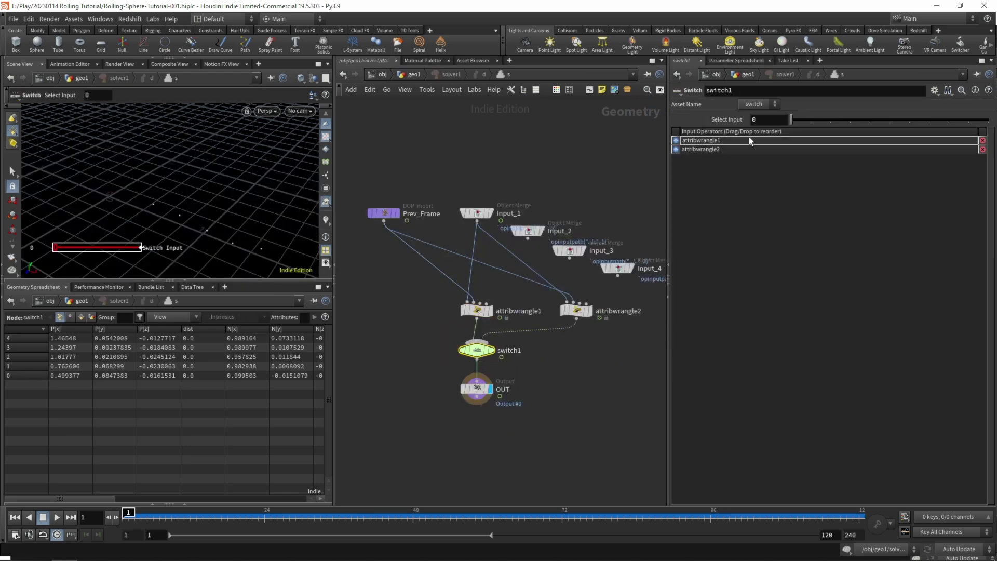
right_click(758, 119)
click(795, 227)
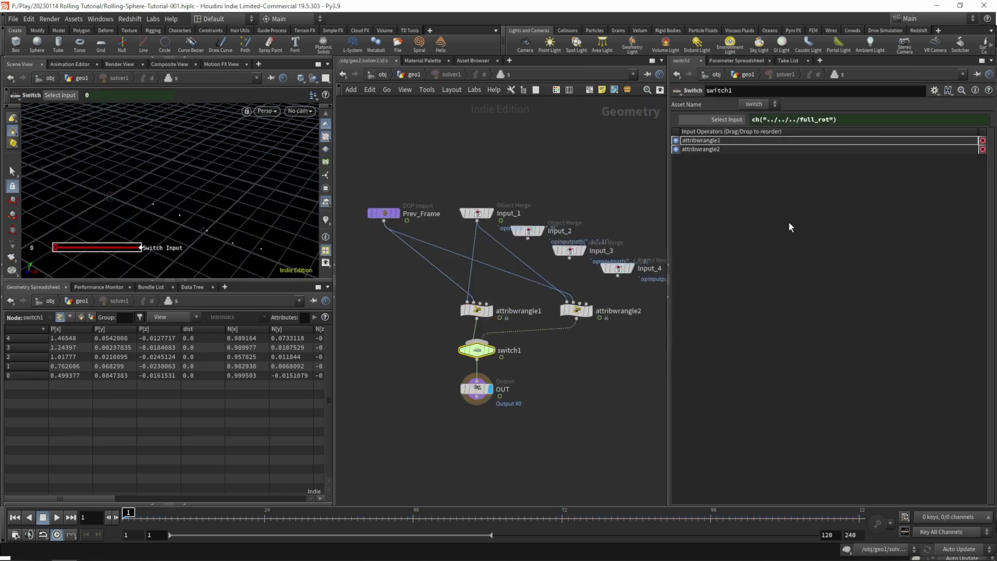
Back in geo1, set solver1's Full Rotation to 1, reset the simulation, and play the wheels, returning to frame 1
key(u)
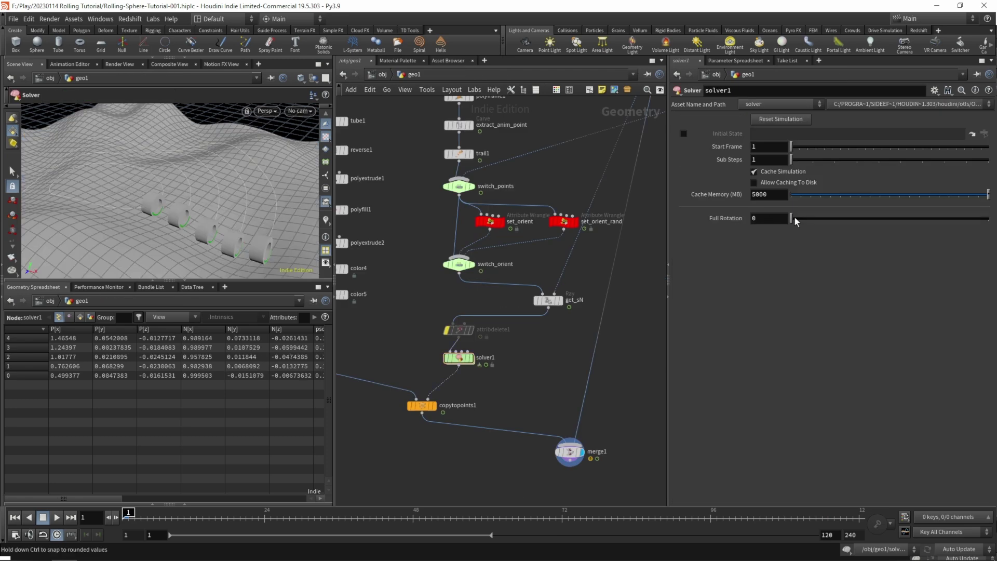
drag(790, 218, 939, 216)
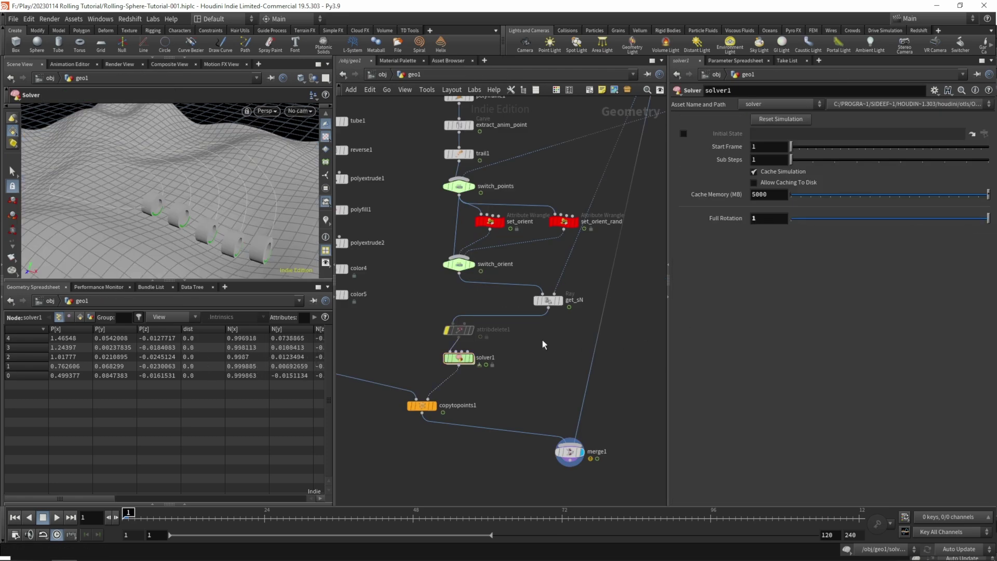
click(792, 119)
key(Up)
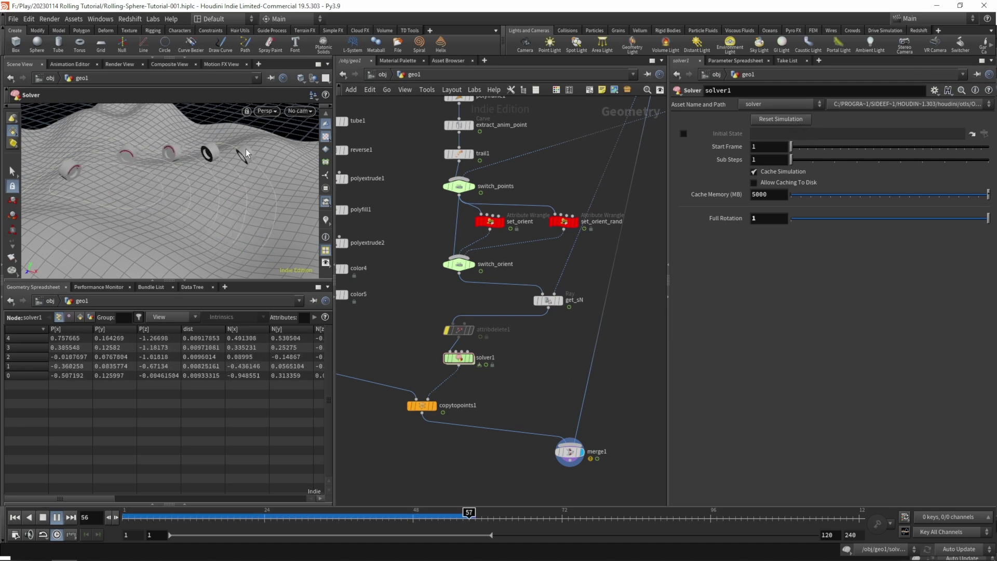
key(ctrl+Up)
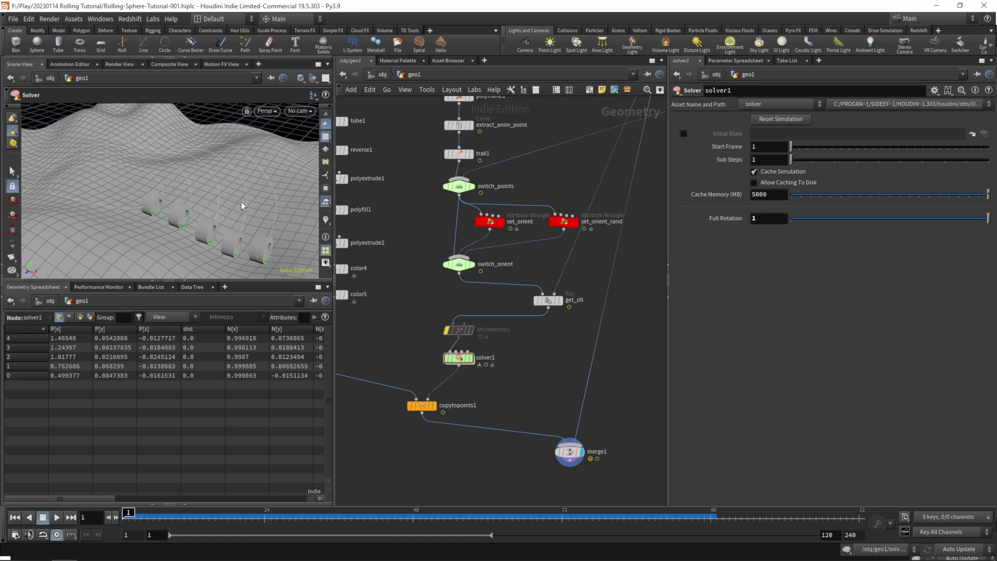
Set Full Rotation to 0 and replay the wheel animation for comparison, ending at frame 1
drag(766, 218, 702, 161)
text(0)
key(Return)
key(Up)
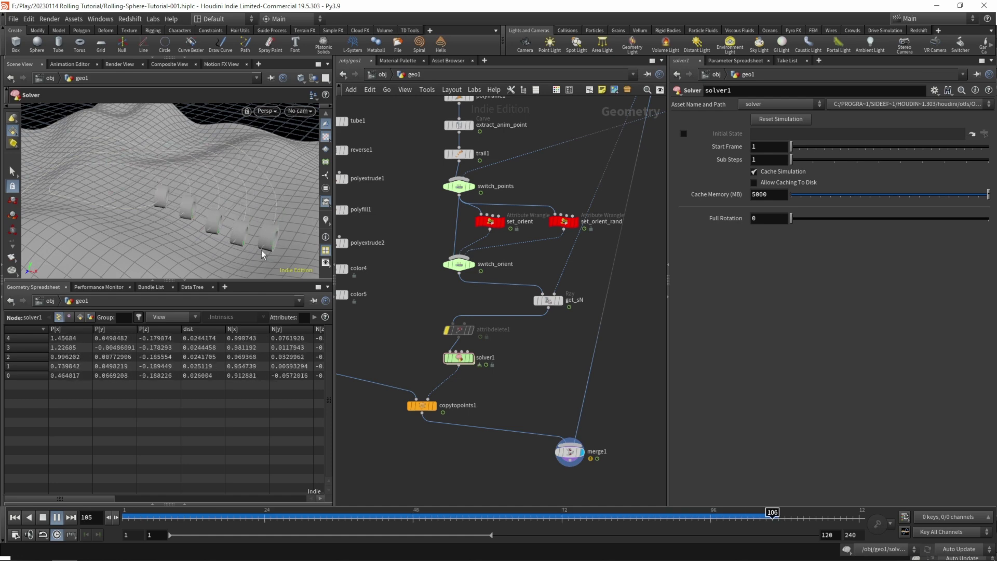
key(Up)
key(ctrl+Up)
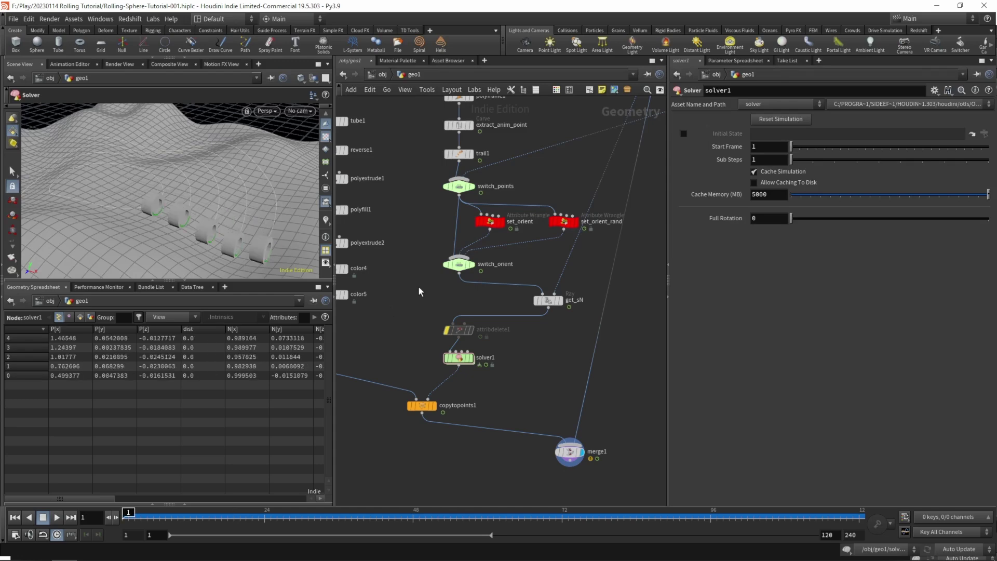
Set Select Input of switch2 to 0 so the spheres are copied instead of the wheels
middle_drag(408, 318, 506, 329)
click(379, 356)
drag(764, 119, 708, 118)
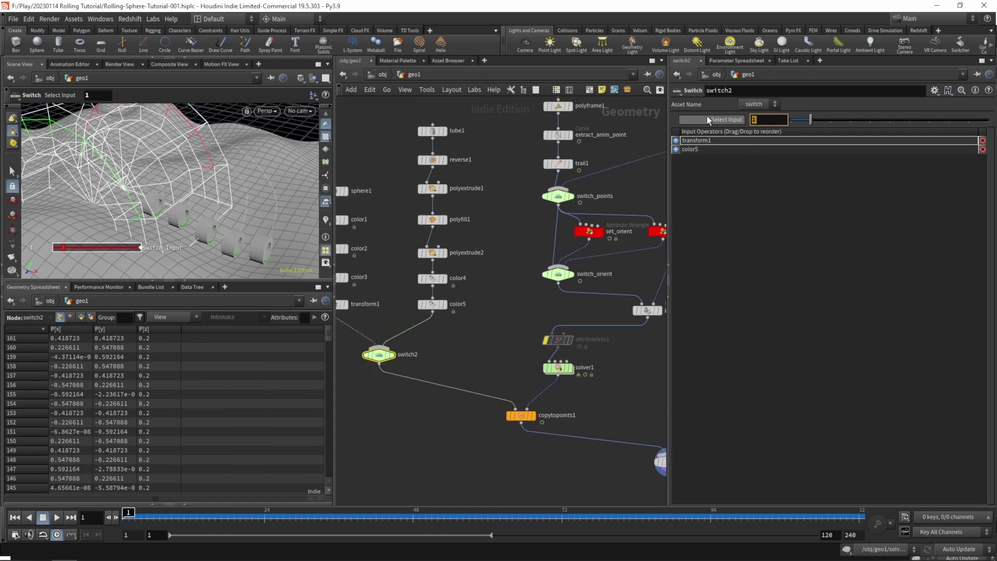
text(0)
key(Return)
click(475, 348)
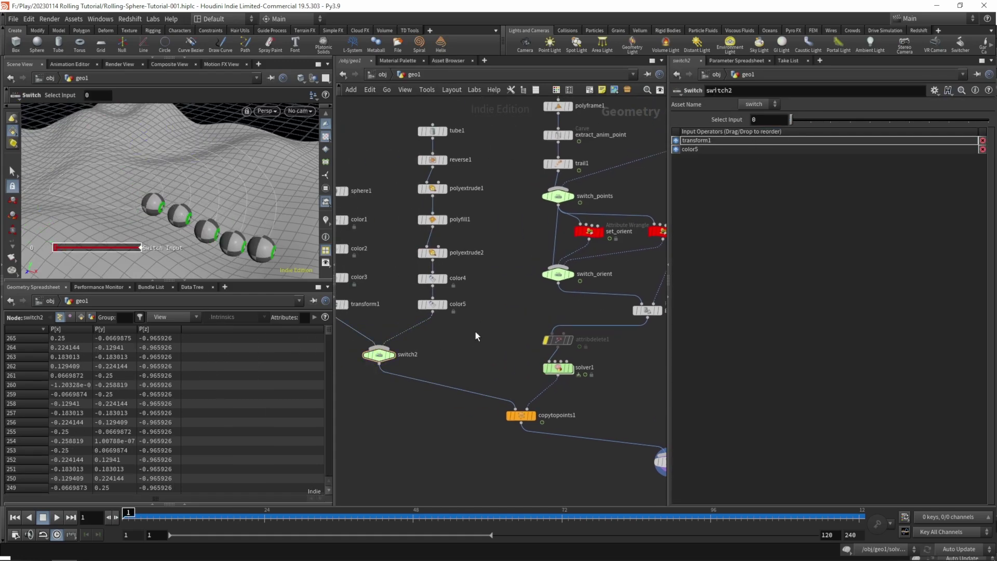
Select solver1 and play the sphere animation with Full Rotation at 0, returning to frame 1
middle_drag(630, 366, 530, 353)
click(456, 355)
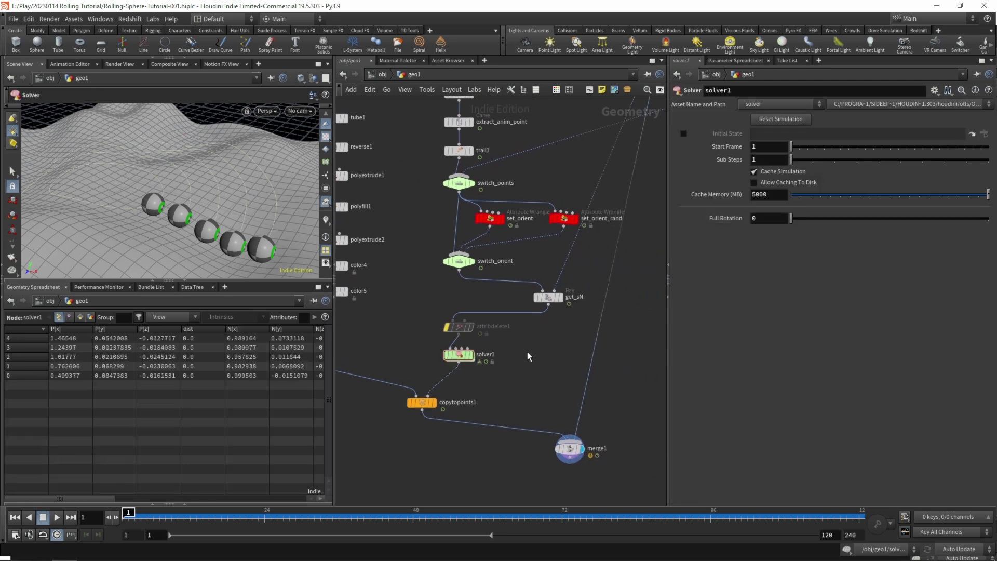
key(Up)
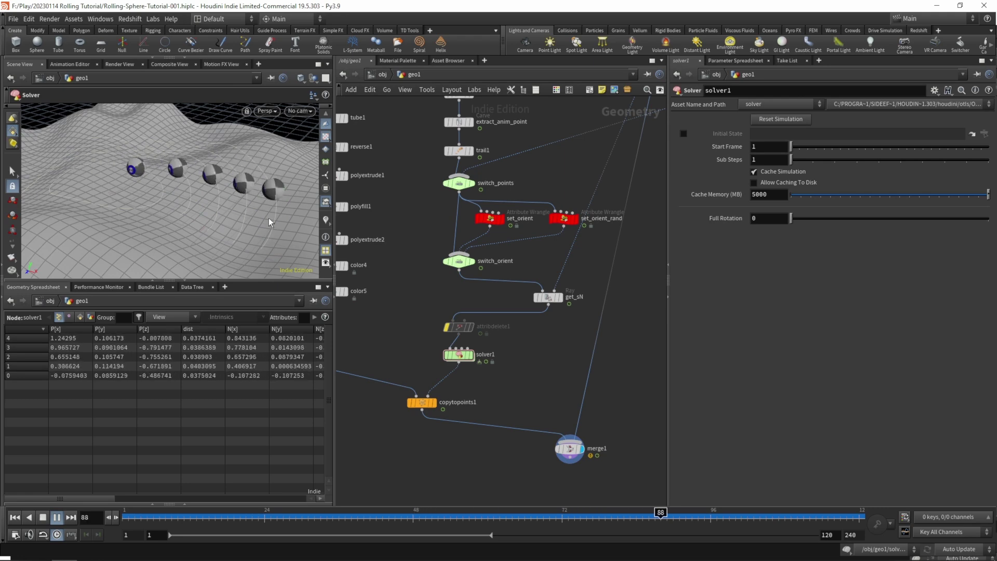
key(ctrl+Up)
Set solver1's Full Rotation to 1 and play the rolling spheres
click(755, 219)
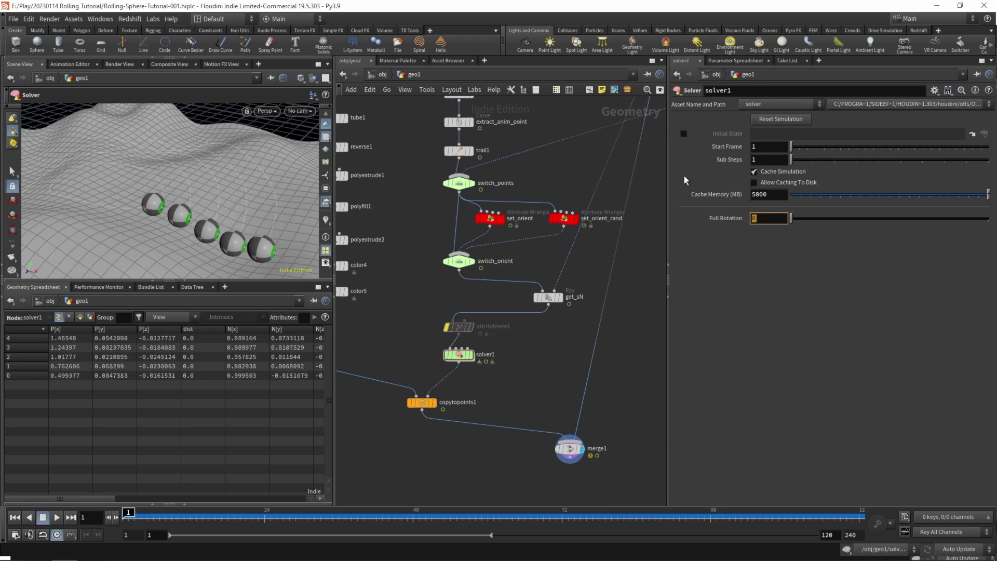
text(1)
key(Return)
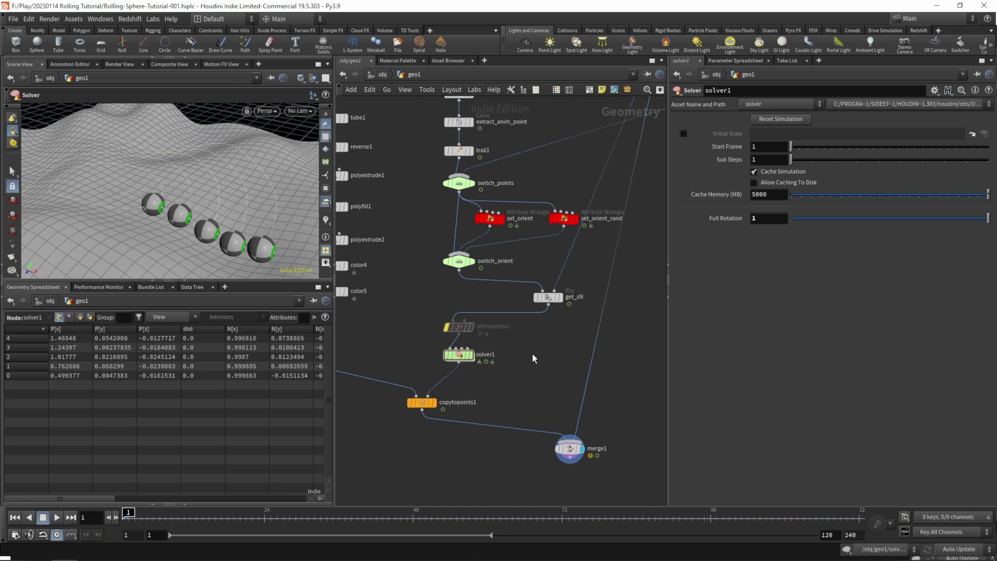
key(Up)
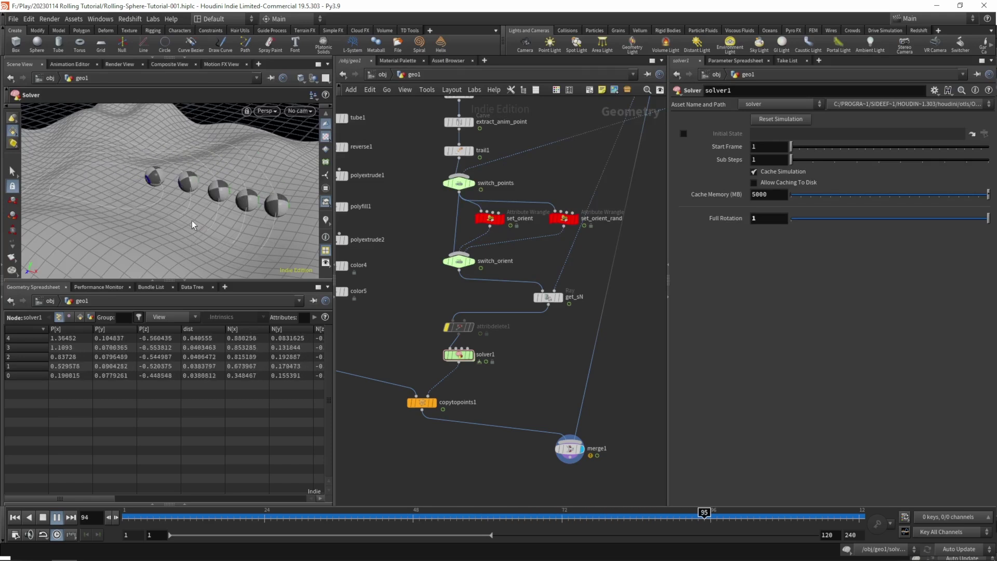
Return to frame 1 and review the sphere and wheel node chains feeding switch2 by selecting each chain in turn
key(ctrl+Up)
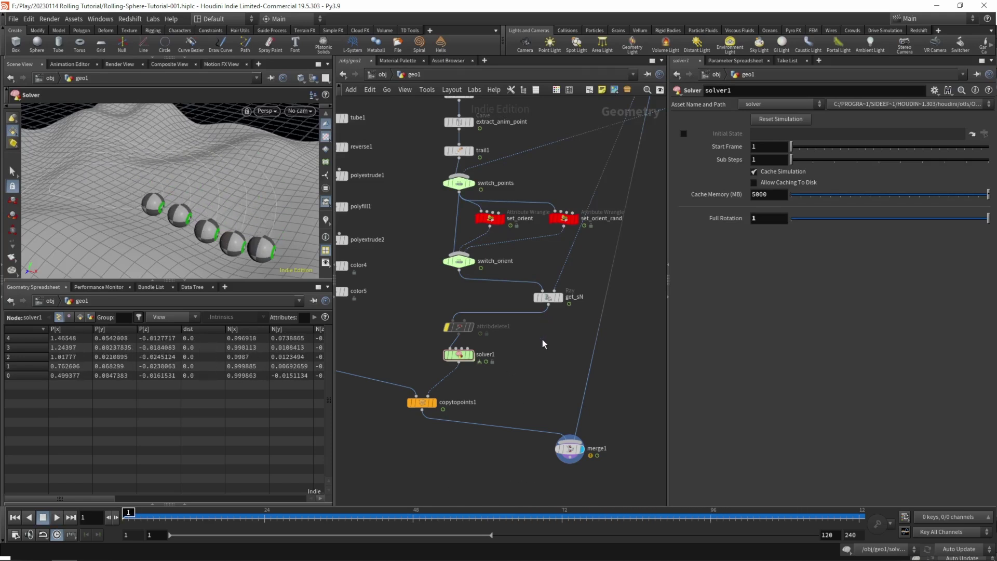
scroll(542, 338, down, 3)
middle_drag(535, 351, 530, 396)
scroll(530, 405, down, 5)
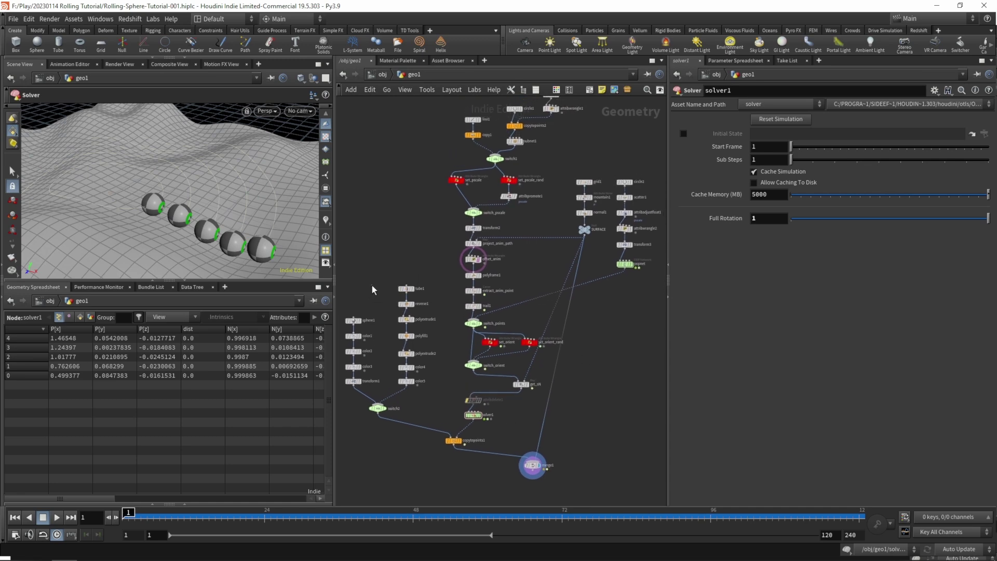
drag(372, 285, 351, 399)
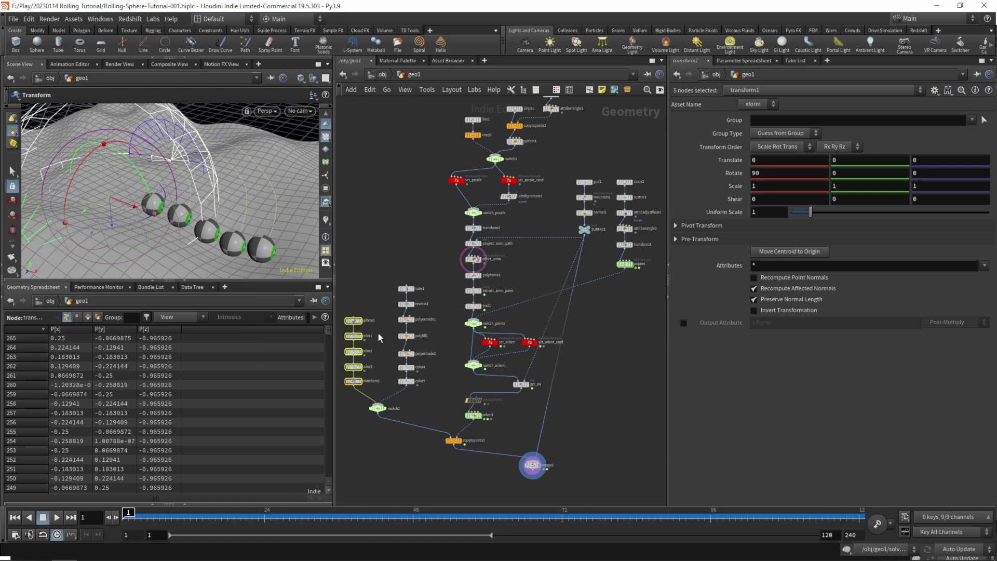
drag(392, 252, 439, 411)
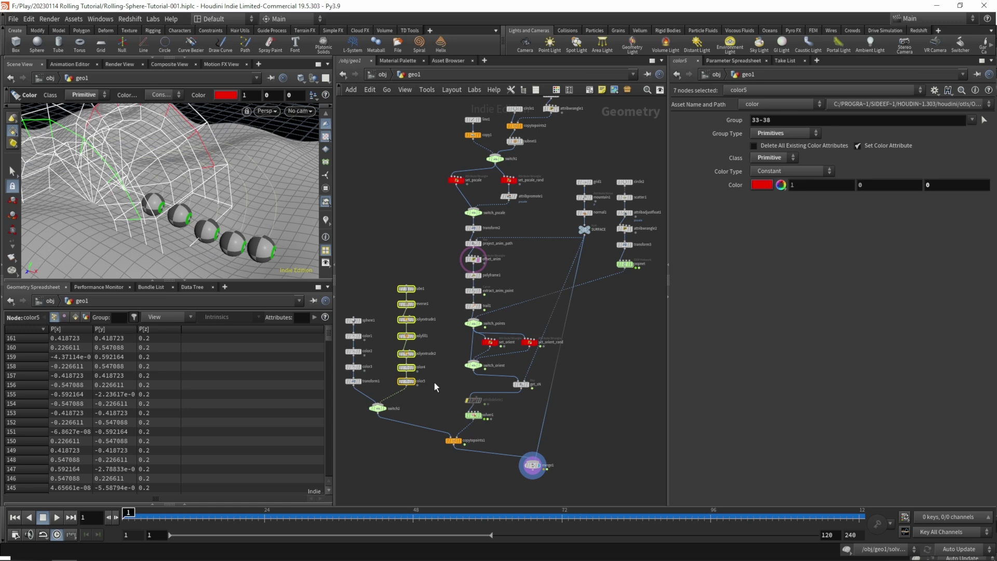
Clear the wheel chain selection and select the switch_points node to inspect its trail1 and popnet inputs
click(461, 393)
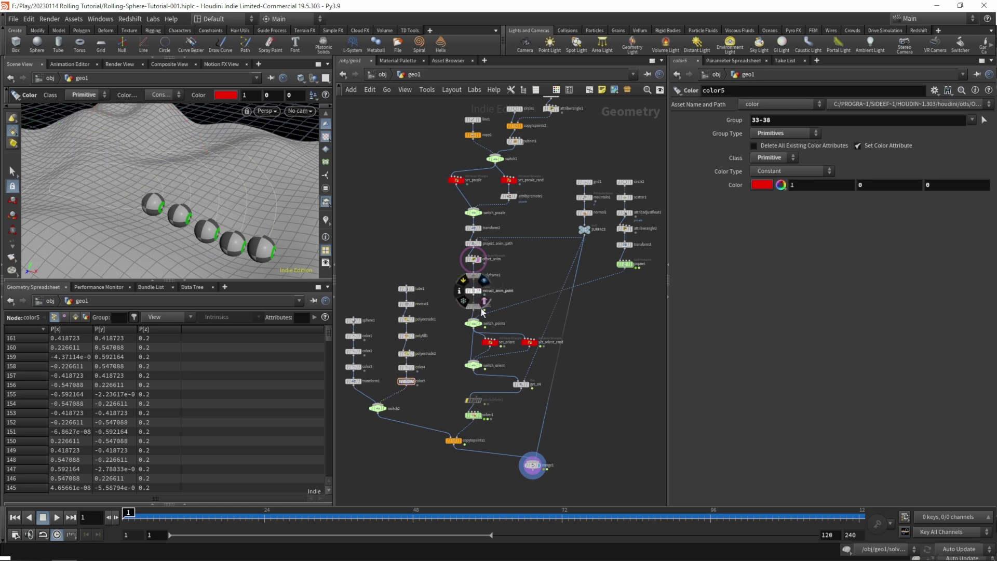
click(473, 323)
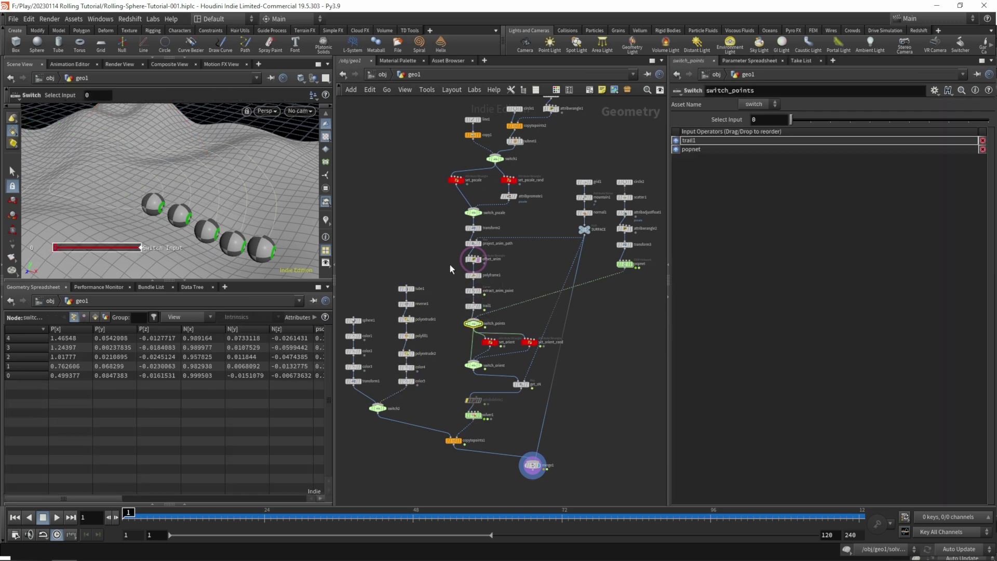